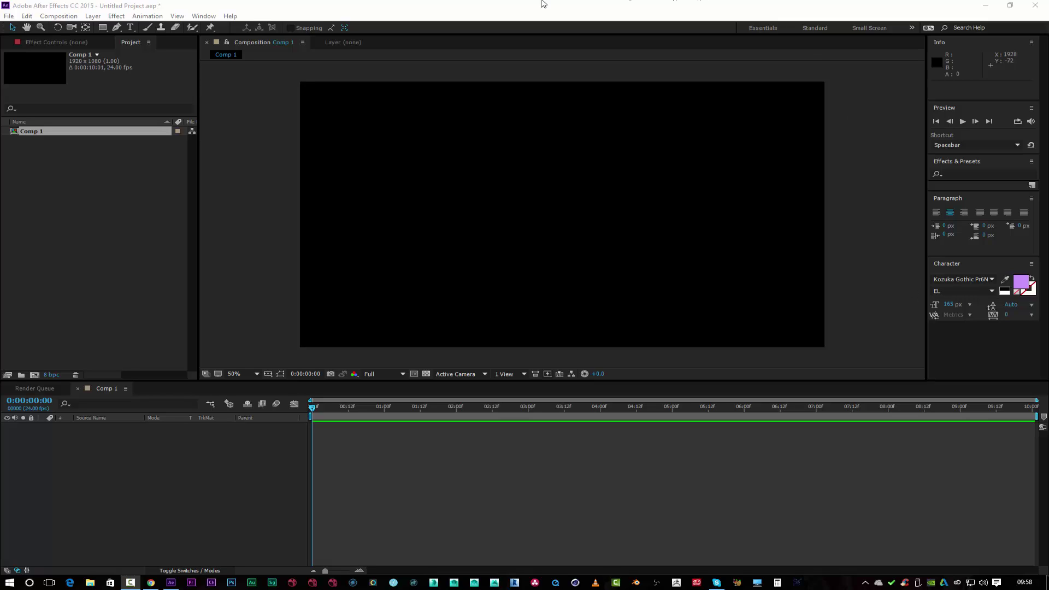
- Create a black solid layer in Comp 1, sized to match the composition
click(89, 207)
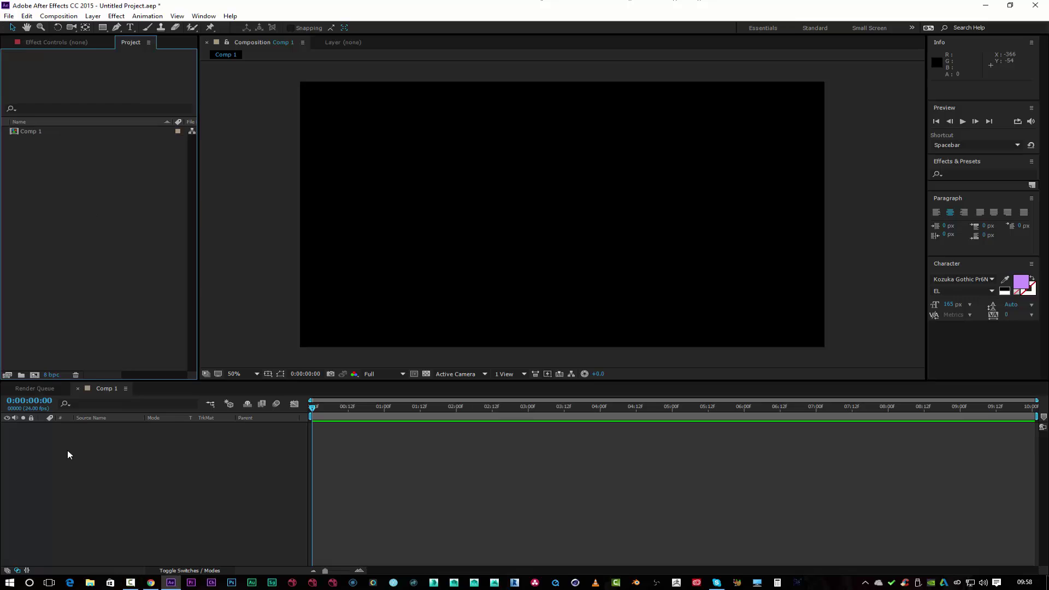
right_click(70, 448)
mouse_move(162, 459)
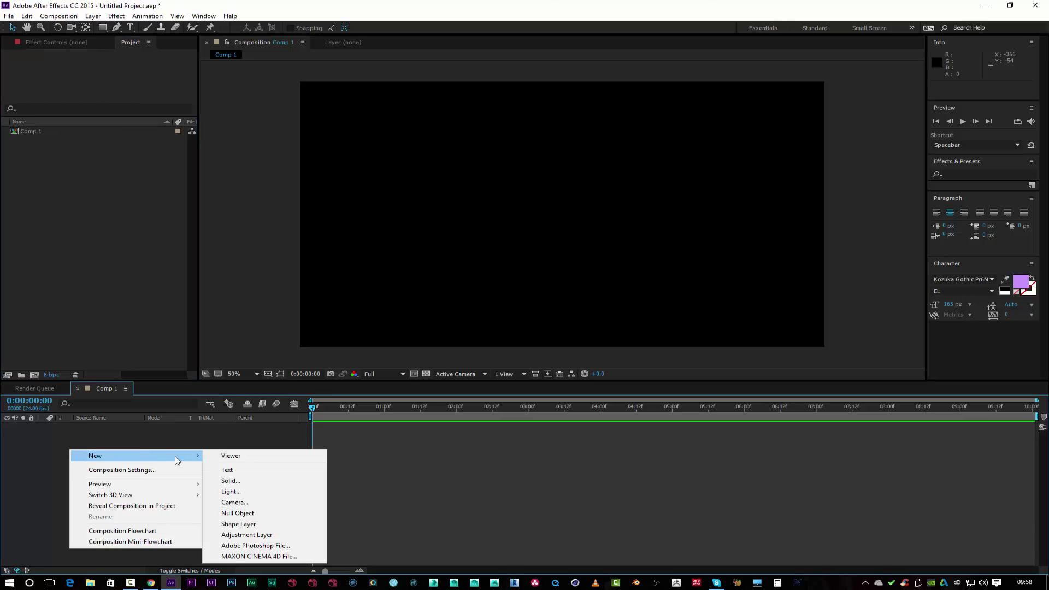
click(258, 481)
click(523, 318)
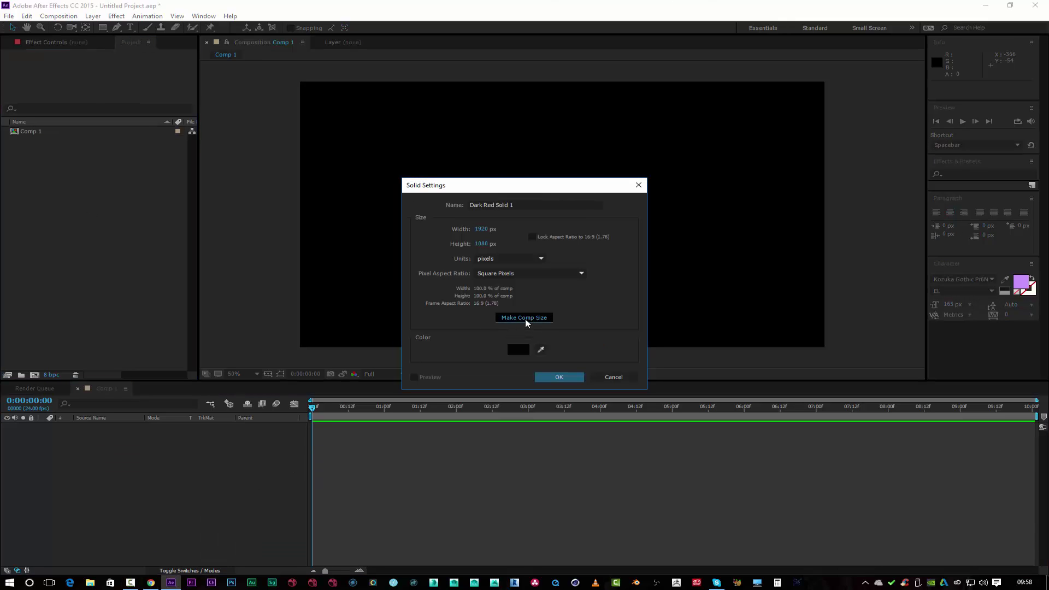
click(572, 374)
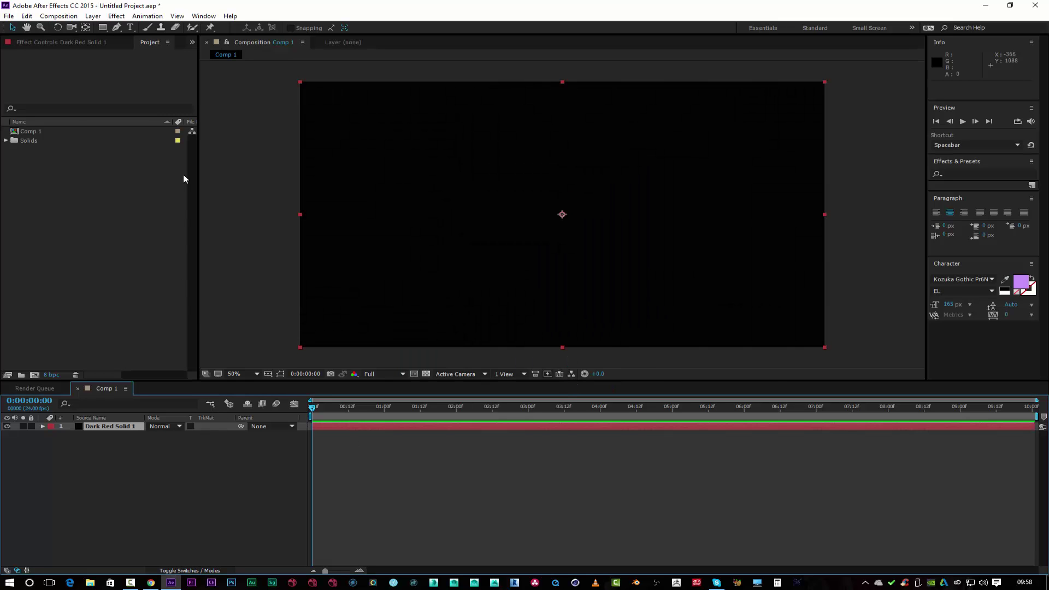
click(117, 17)
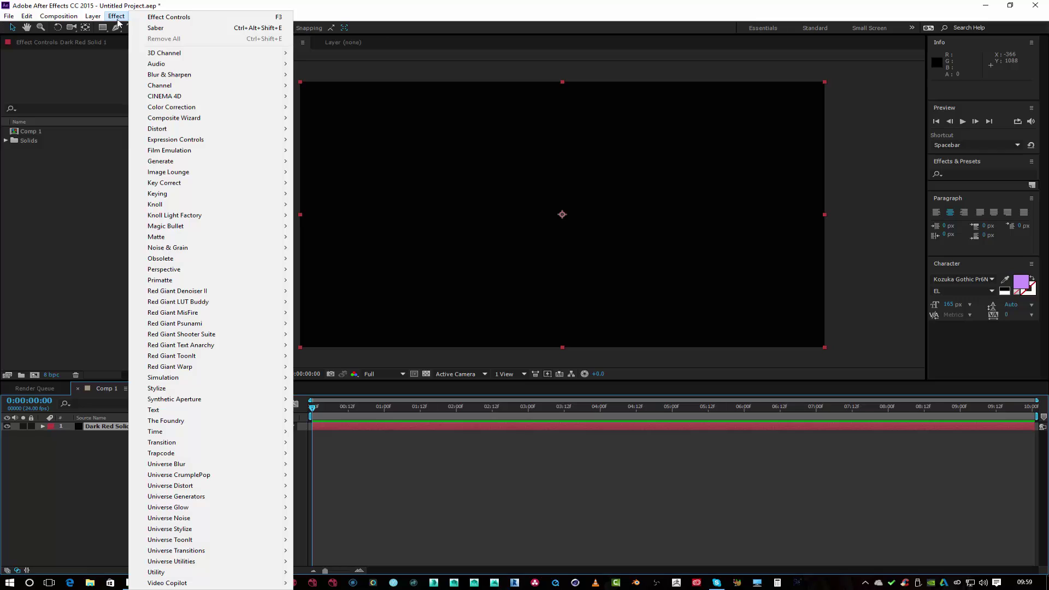
mouse_move(200, 317)
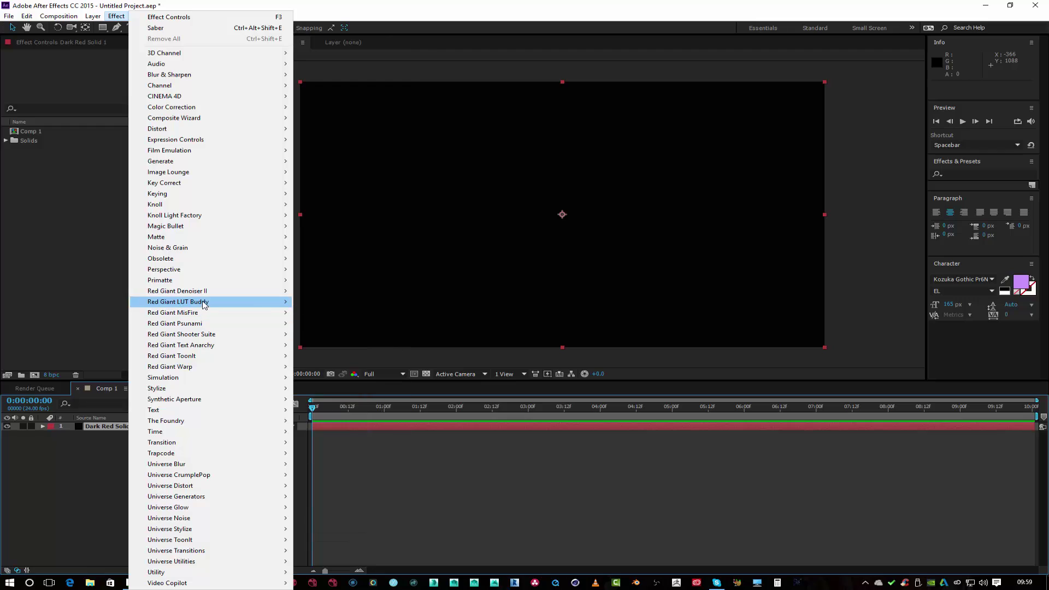
mouse_move(185, 356)
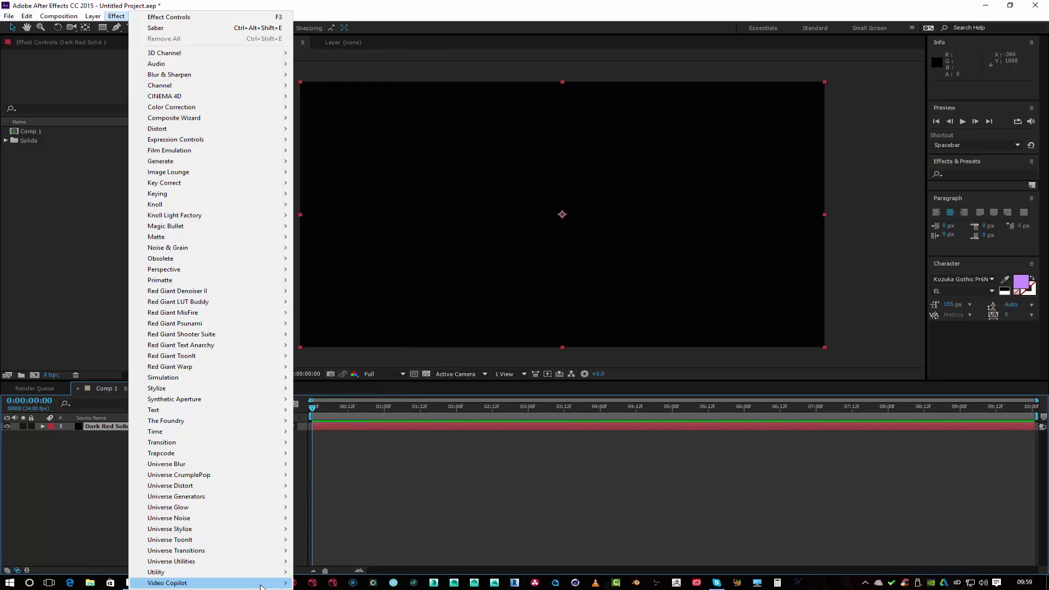
mouse_move(262, 583)
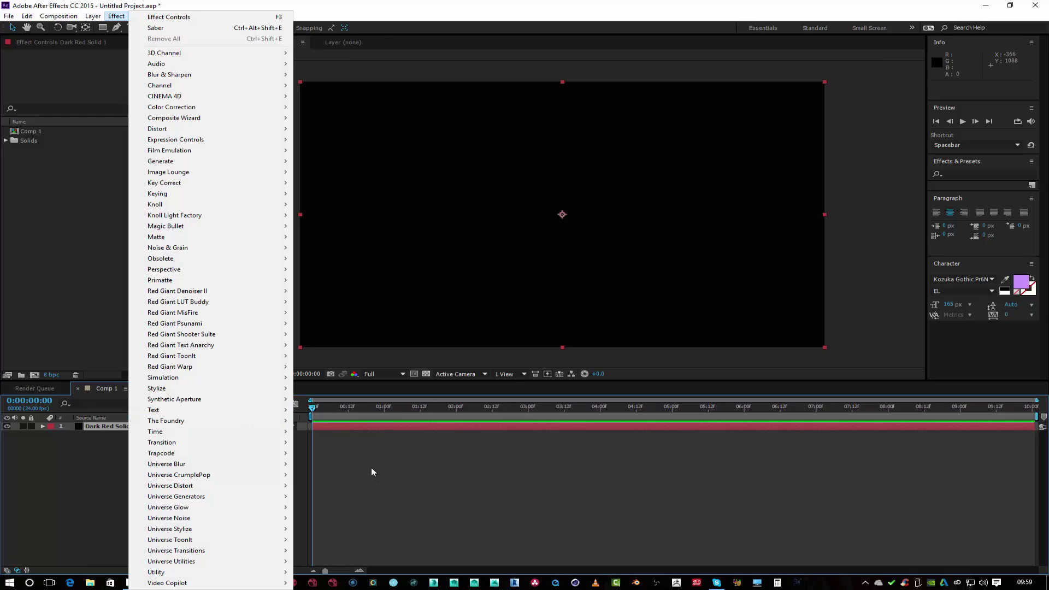
mouse_move(276, 421)
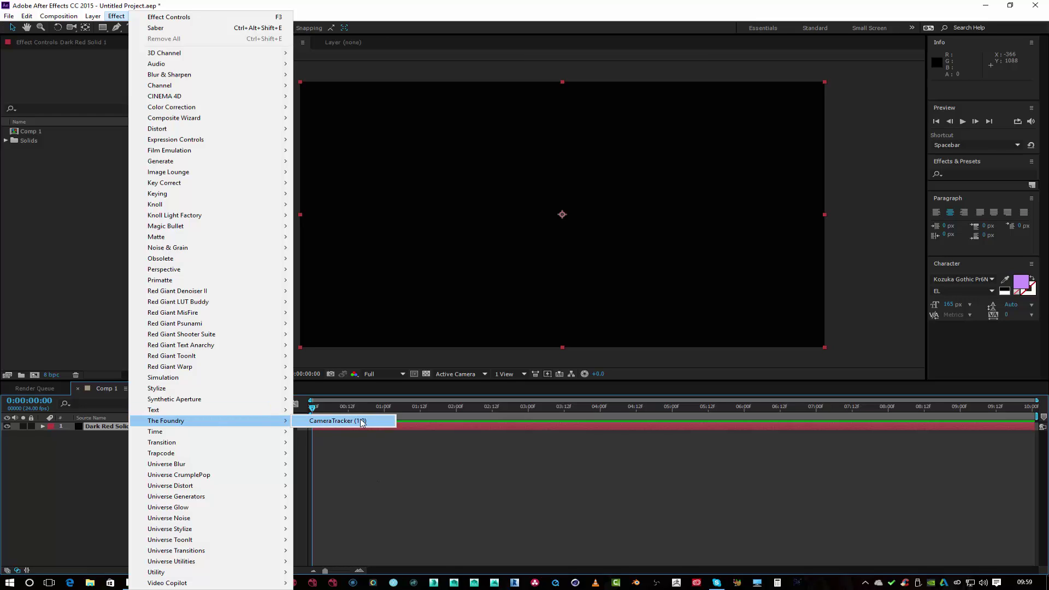
click(372, 477)
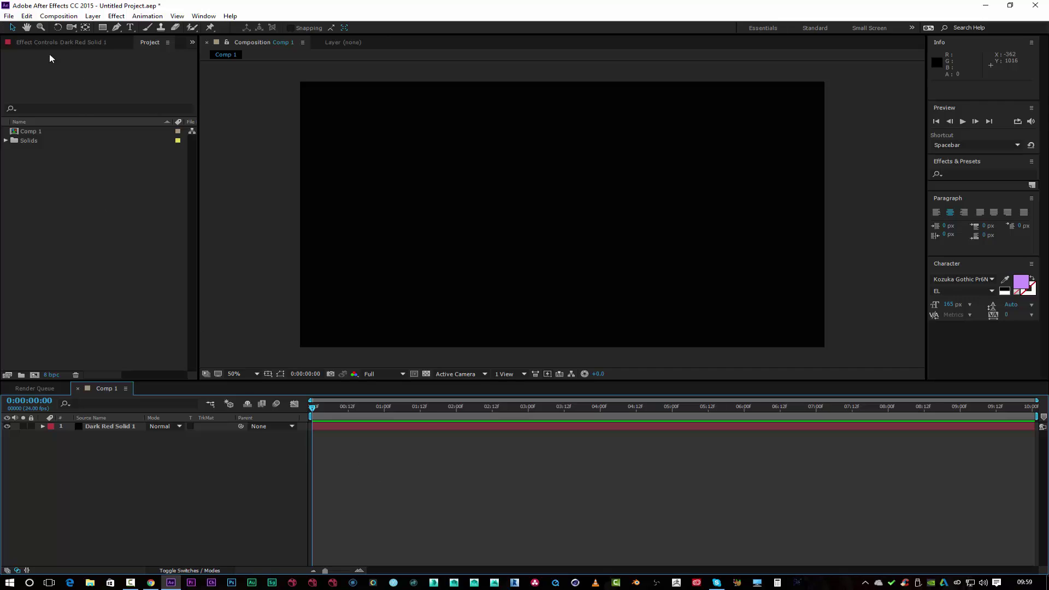
- Import Aerial_Explosion_02 from the Aerial_Explosions_HD folder within Flight Kit in the stock footage on drive E:
click(9, 16)
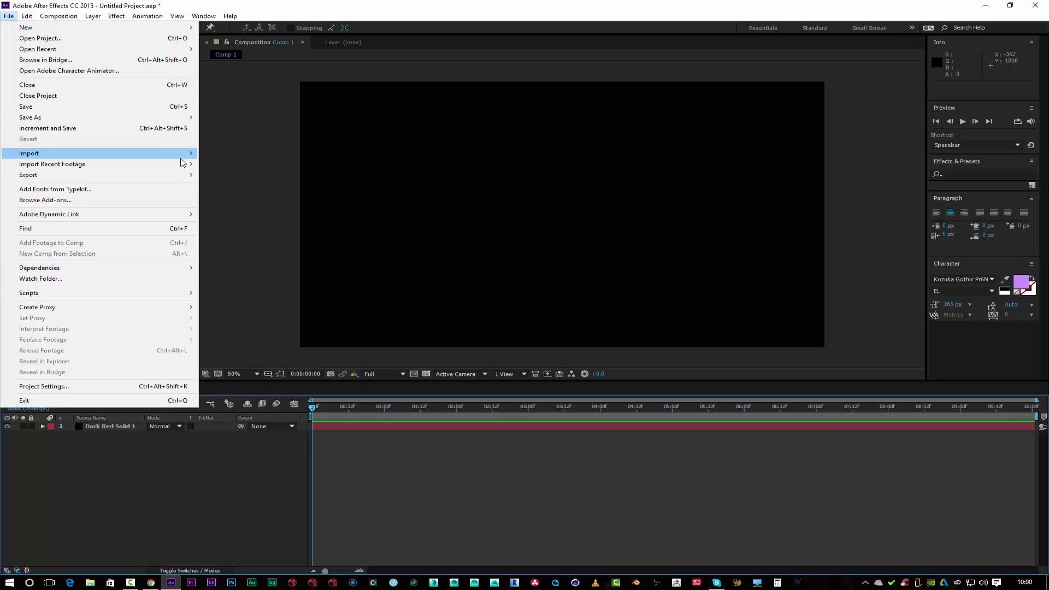
mouse_move(183, 154)
click(222, 155)
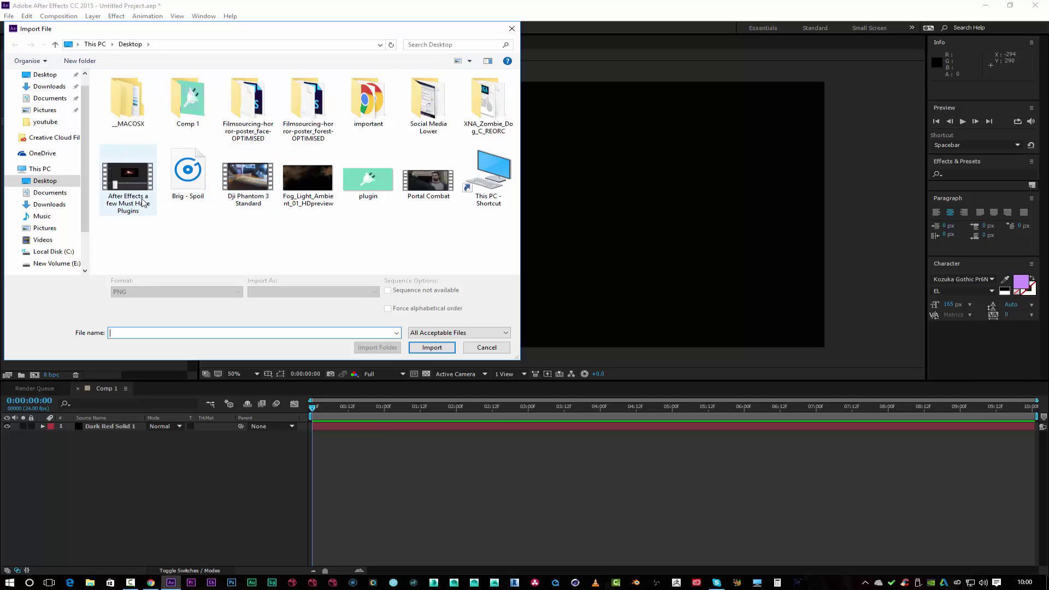
click(55, 265)
scroll(178, 210, down, 3)
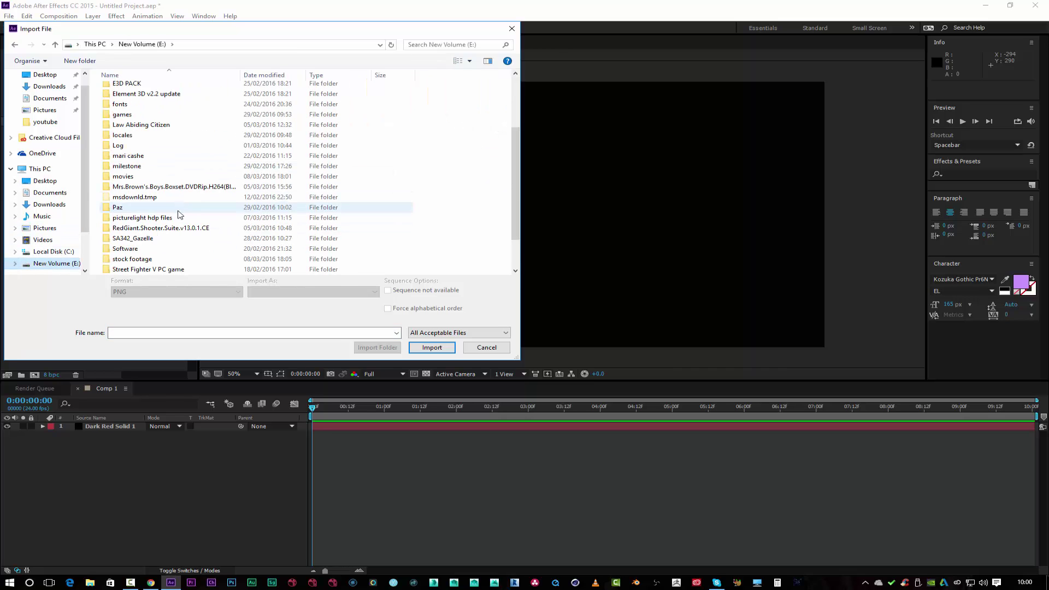
double_click(164, 259)
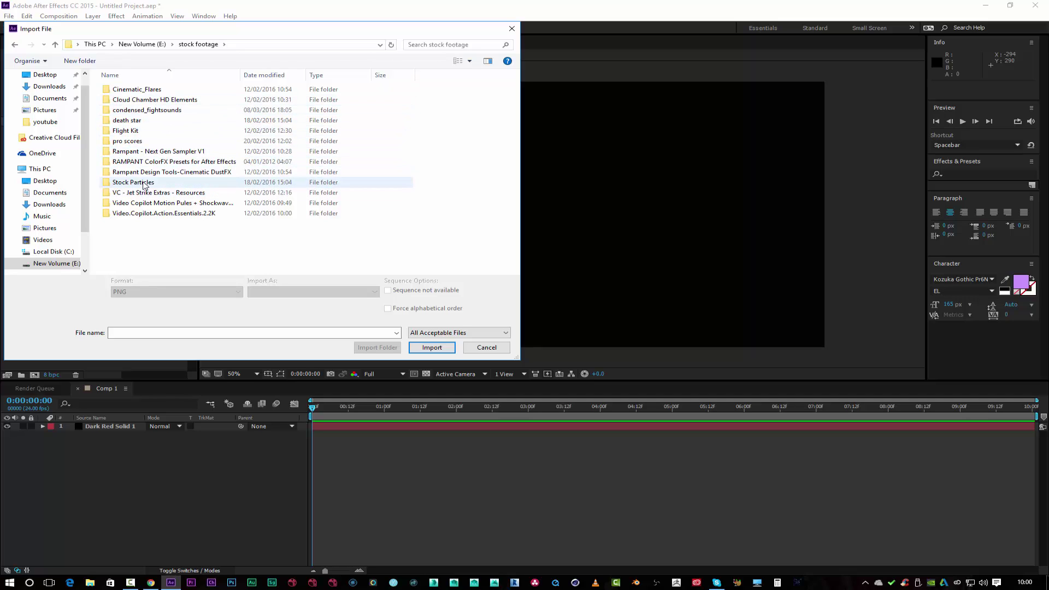
double_click(127, 131)
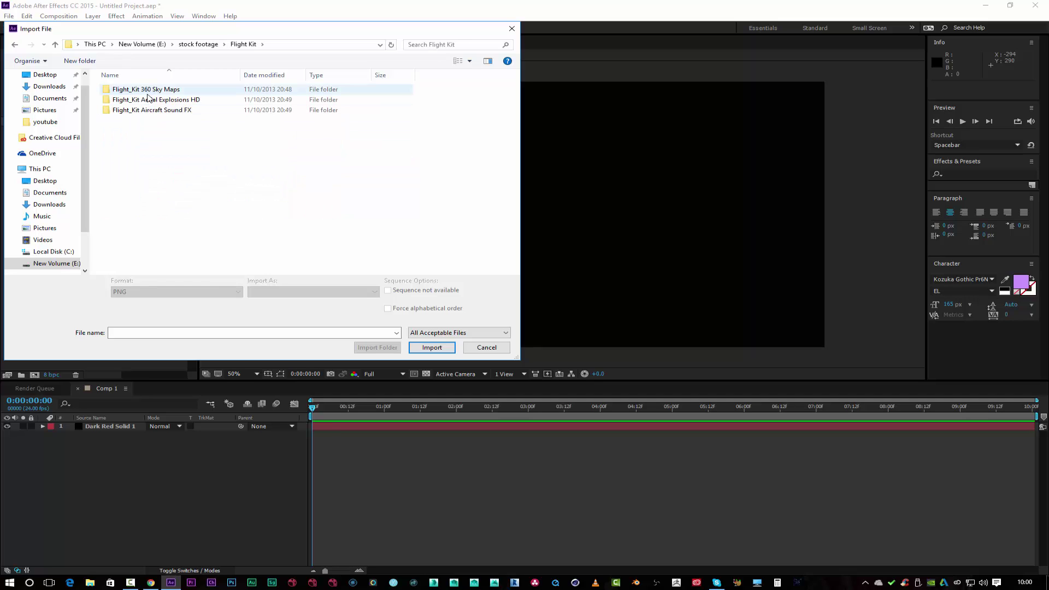
double_click(151, 101)
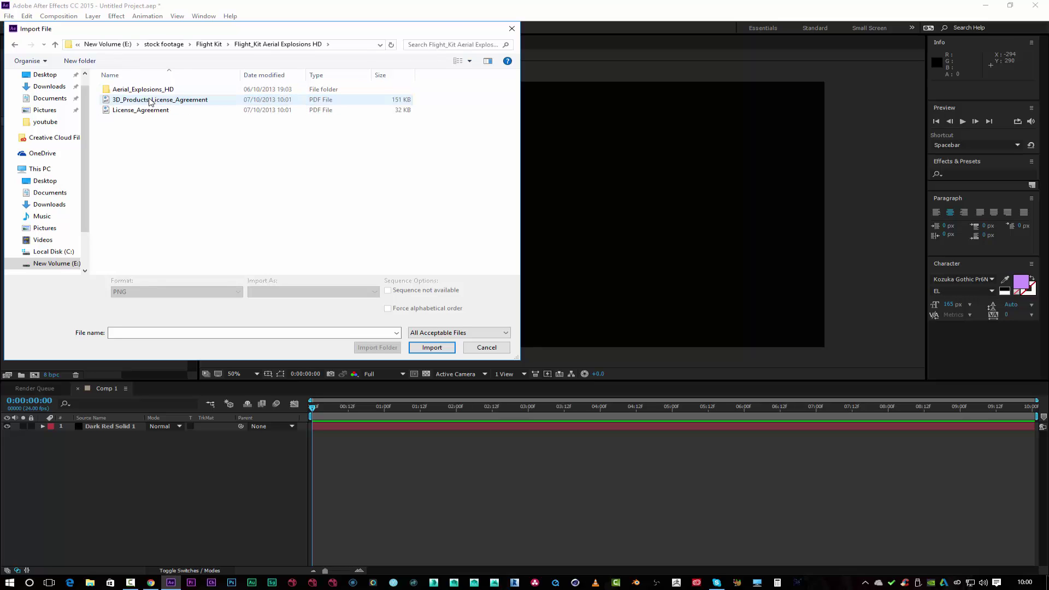
double_click(151, 92)
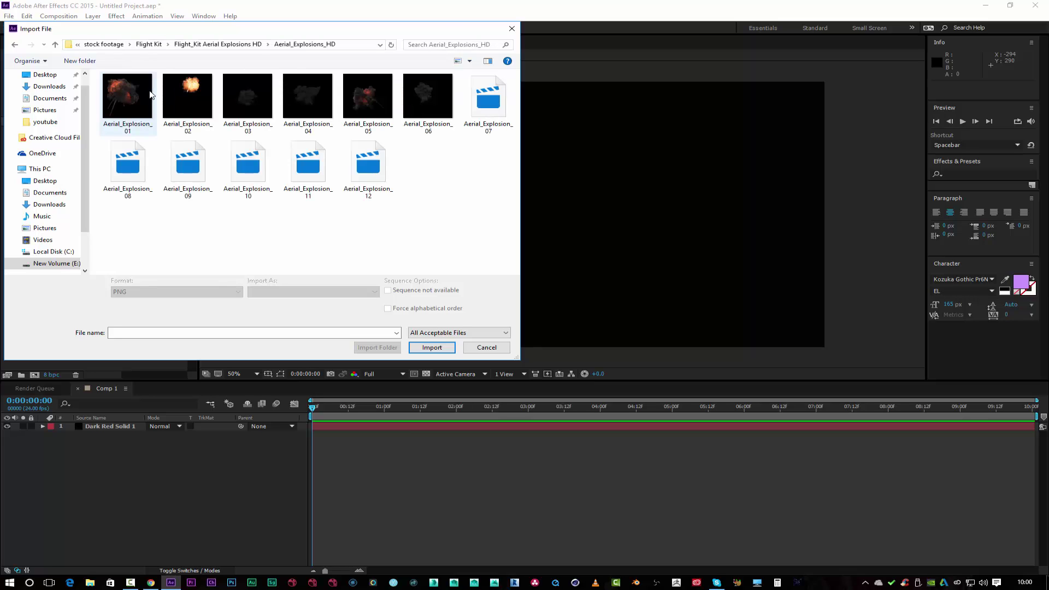
double_click(184, 102)
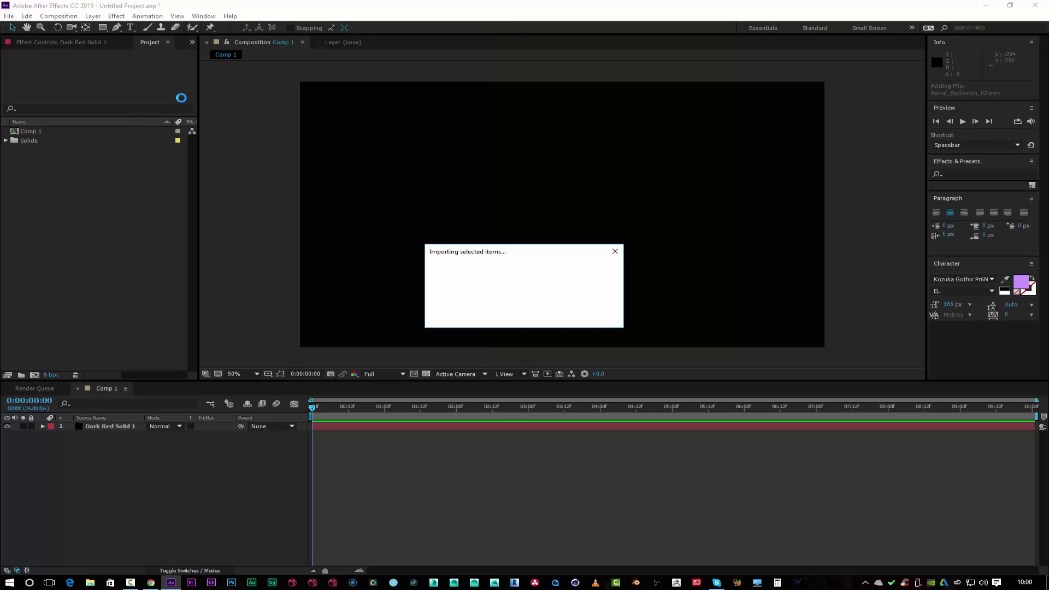
- Place the explosion clip centred in Comp 1 above the solid and squash it vertically to fit within the frame
drag(70, 131, 564, 213)
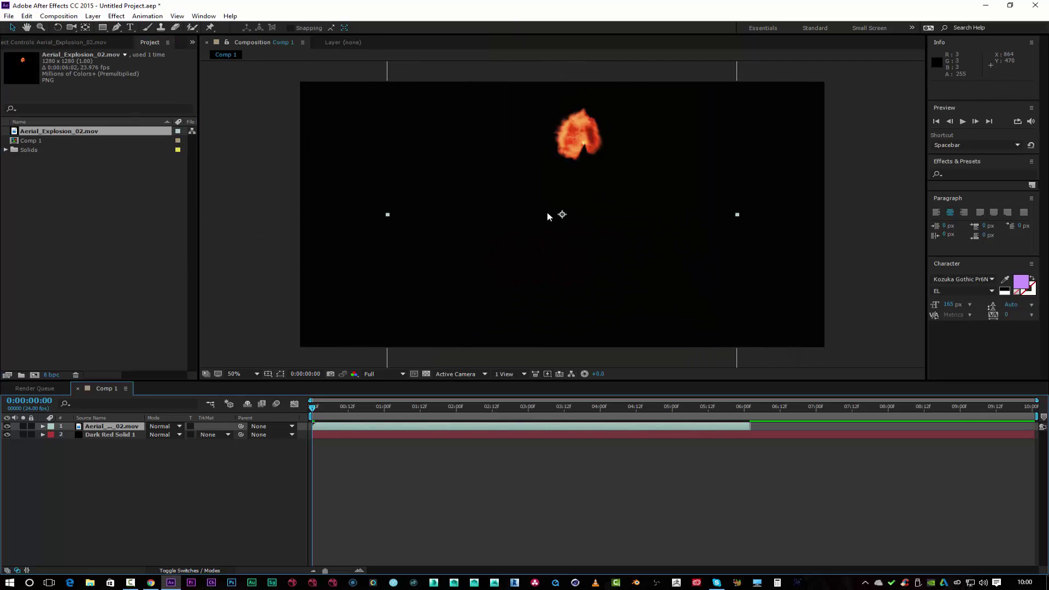
key(comma)
drag(563, 293, 562, 277)
click(503, 313)
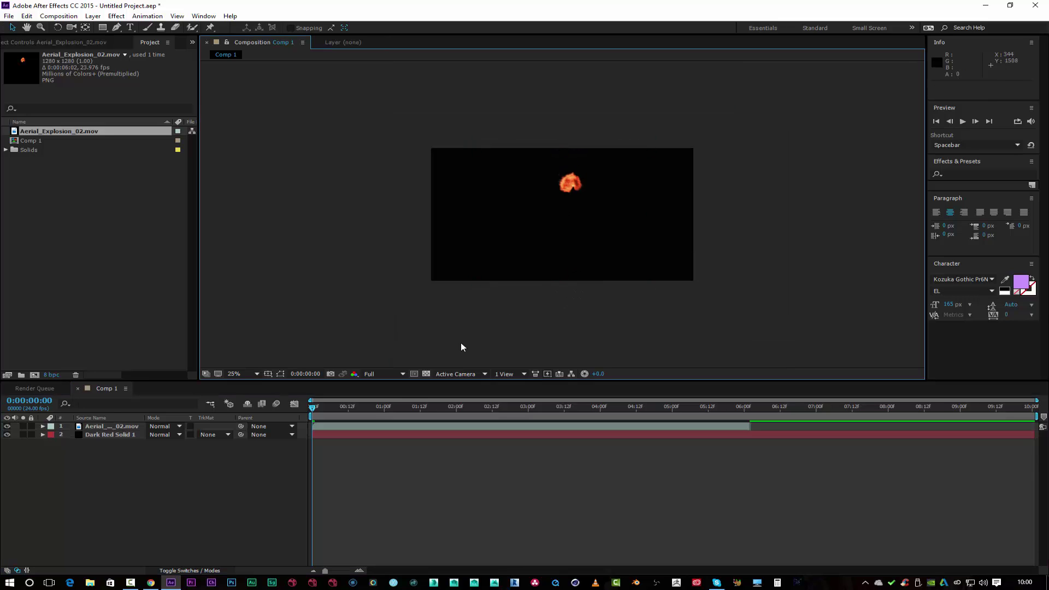
key(period)
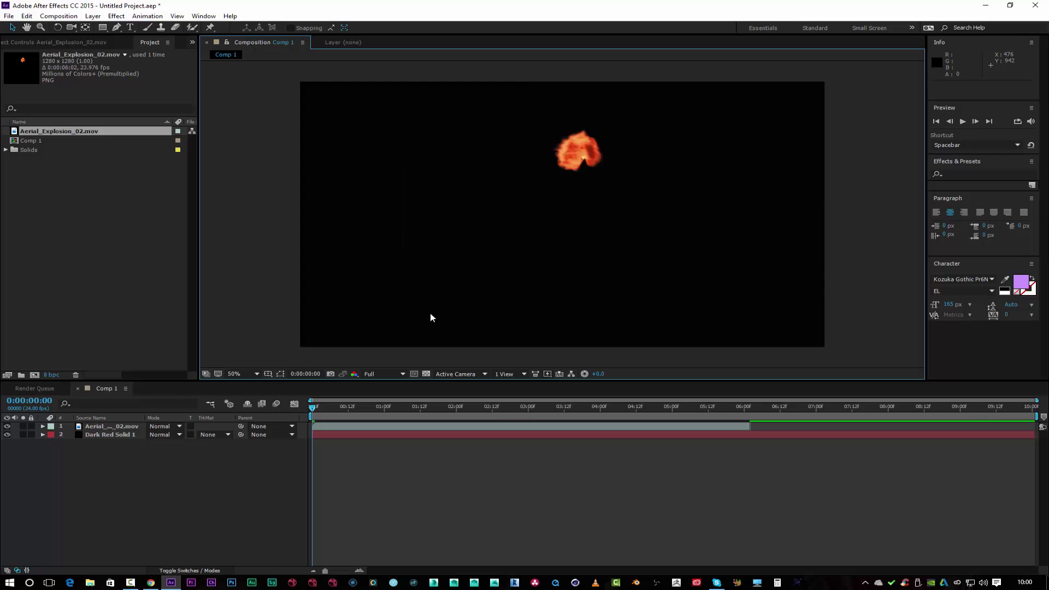
key(period)
key(comma)
- Preview the explosion clip for a couple of seconds and return the playhead to the start of the composition
click(963, 123)
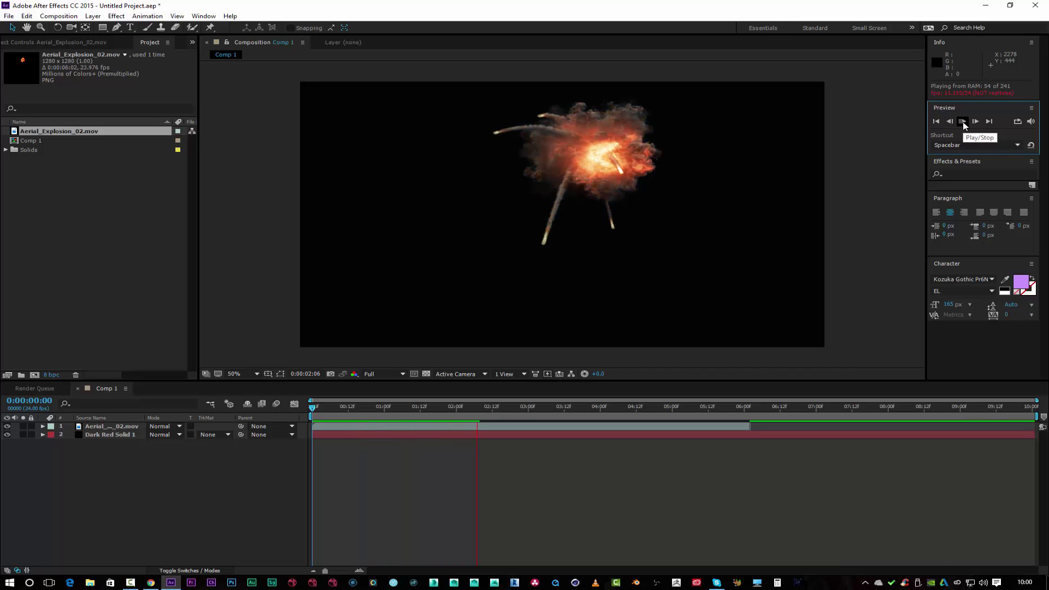
click(962, 121)
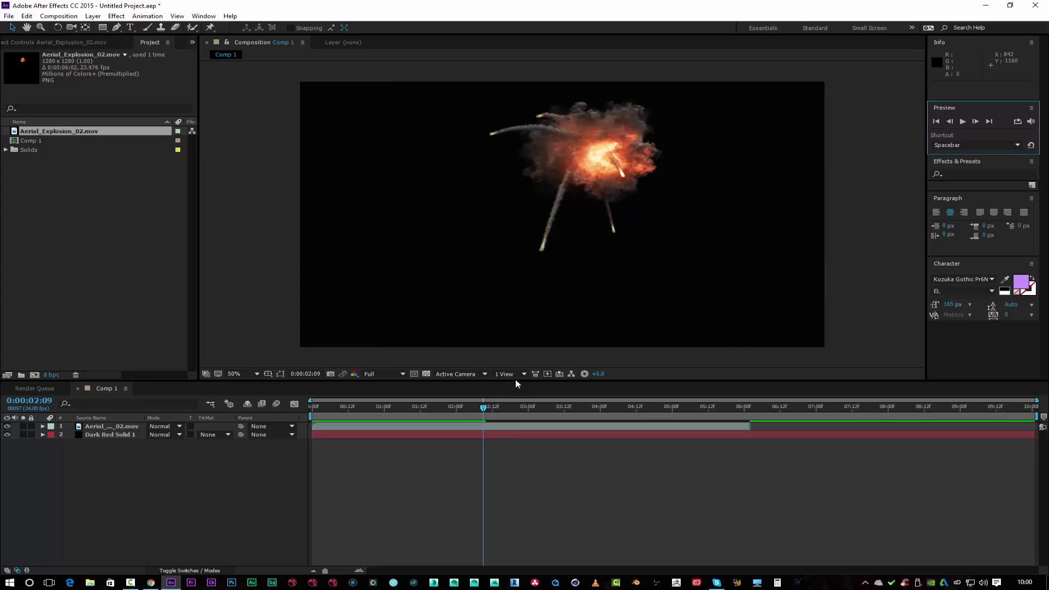
drag(482, 407, 308, 404)
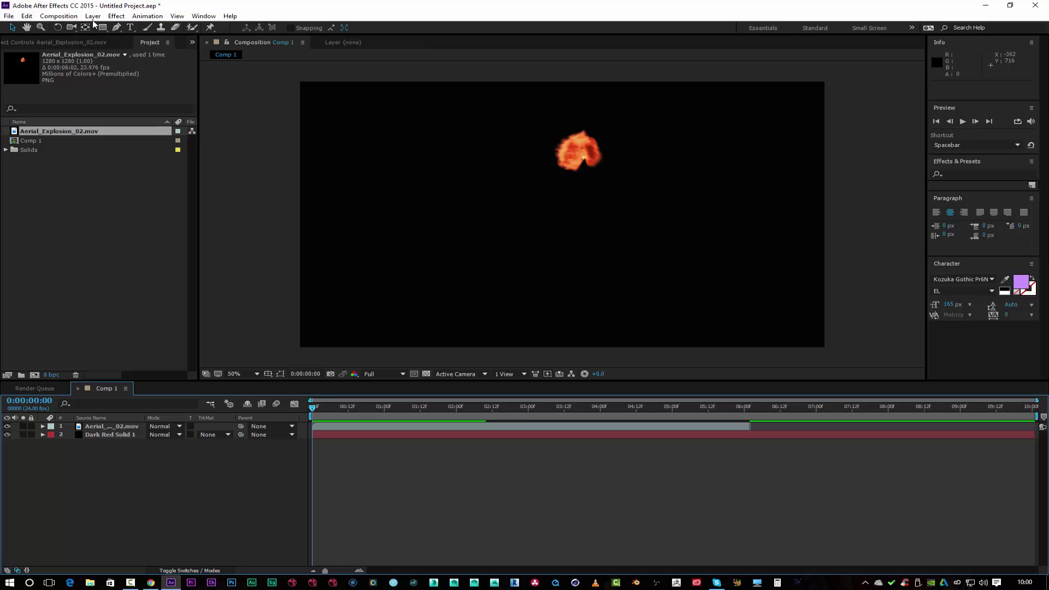
click(122, 18)
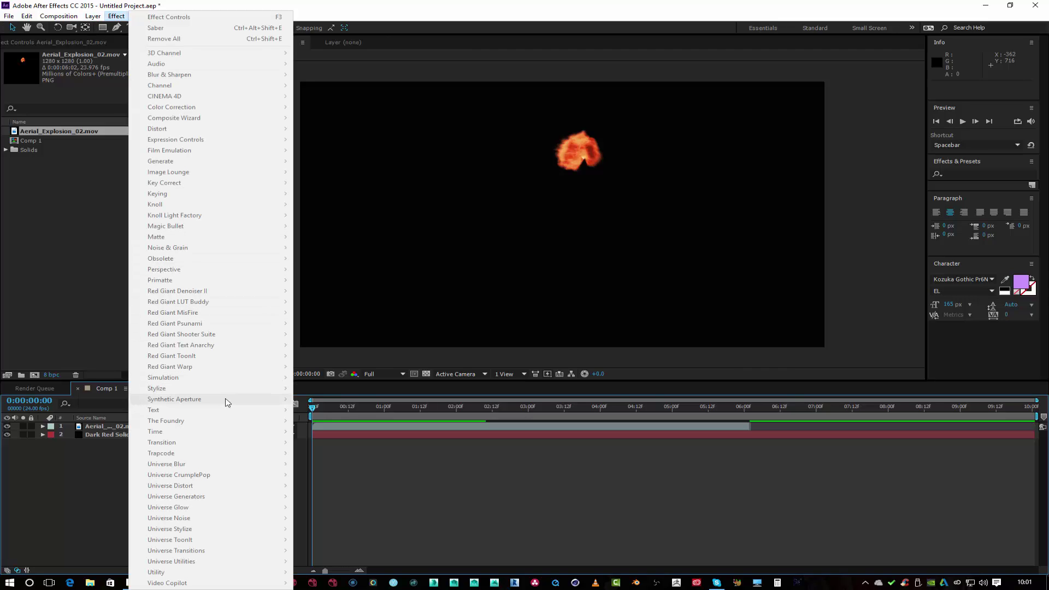
click(98, 447)
click(112, 425)
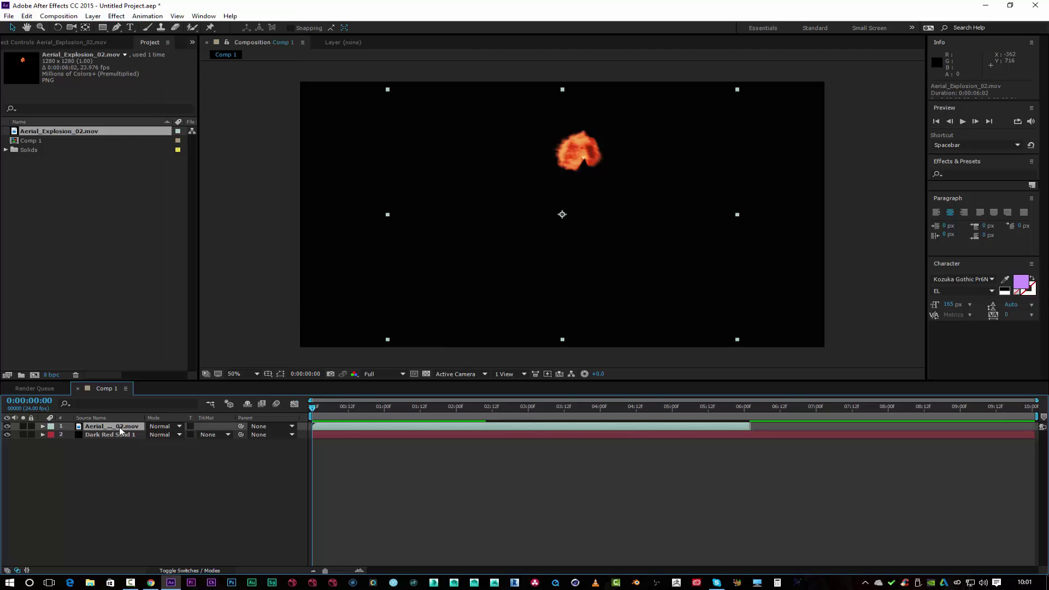
click(117, 16)
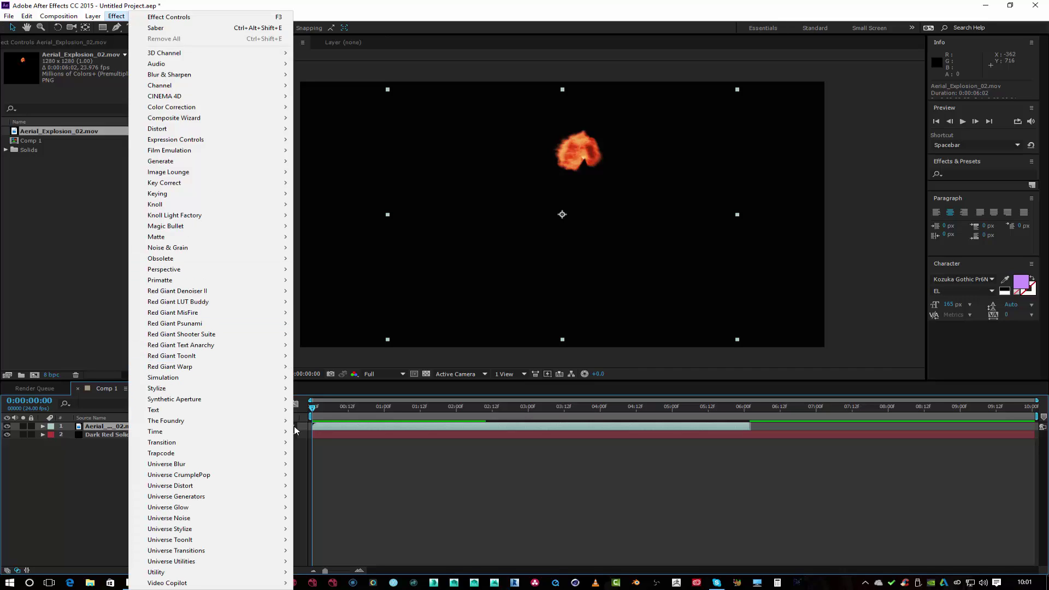
mouse_move(284, 418)
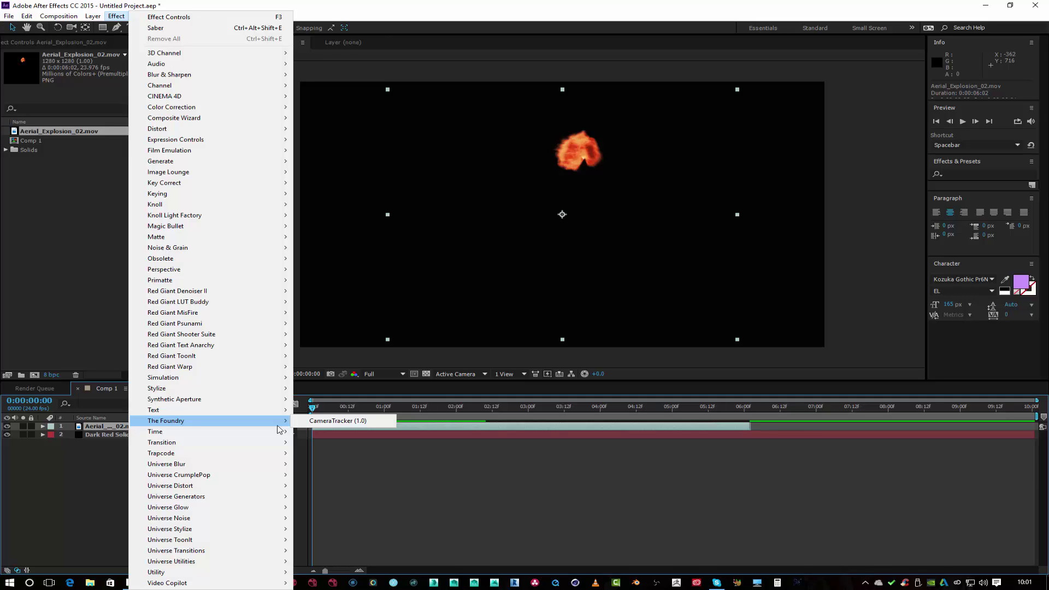
click(337, 477)
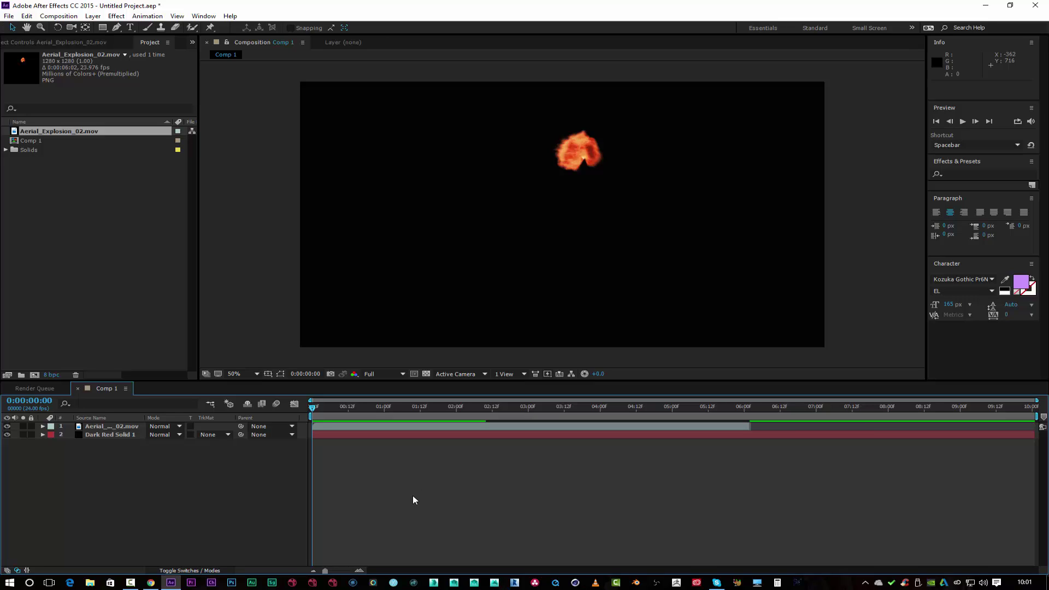
- Apply The Foundry's CameraTracker (1.0) effect to the explosion clip layer
click(129, 428)
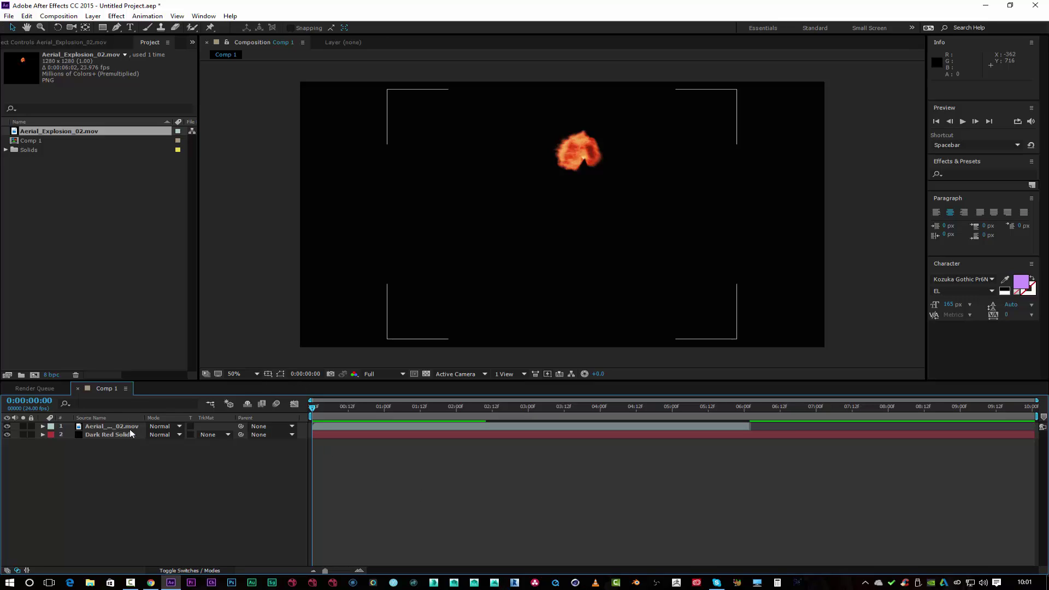
click(130, 427)
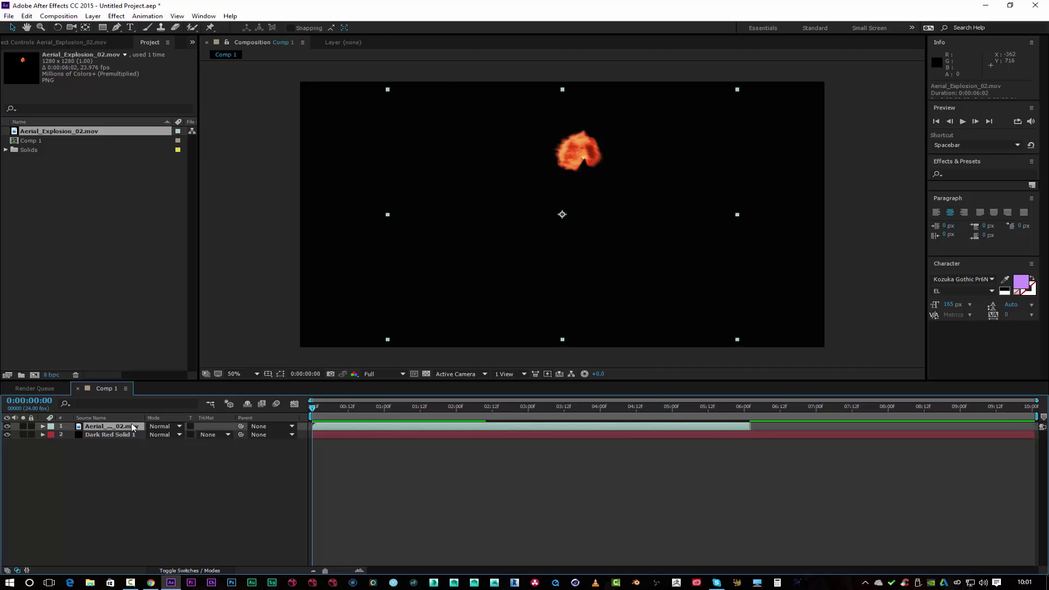
click(116, 16)
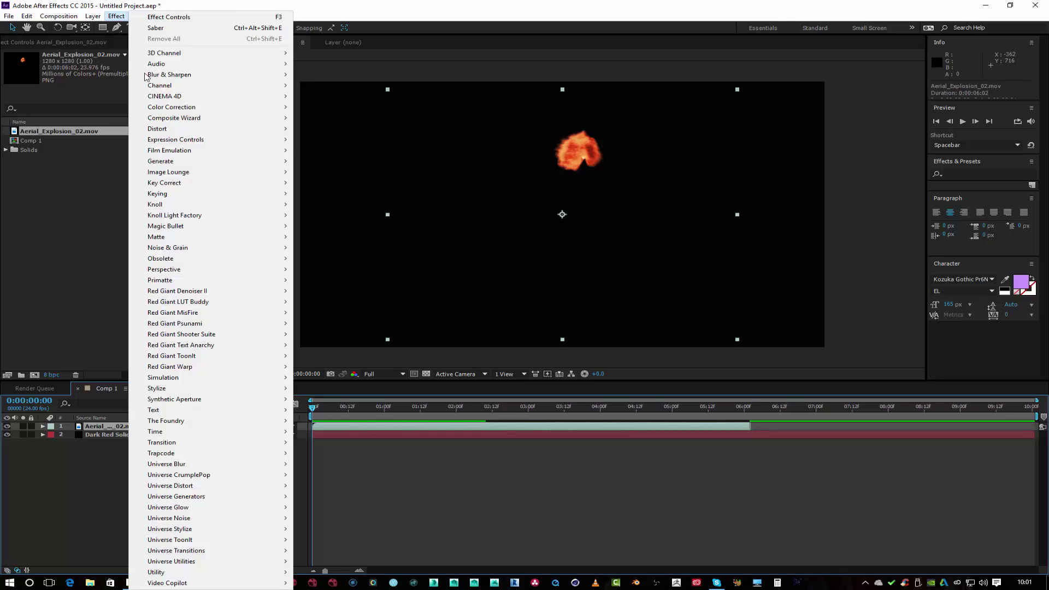
click(342, 426)
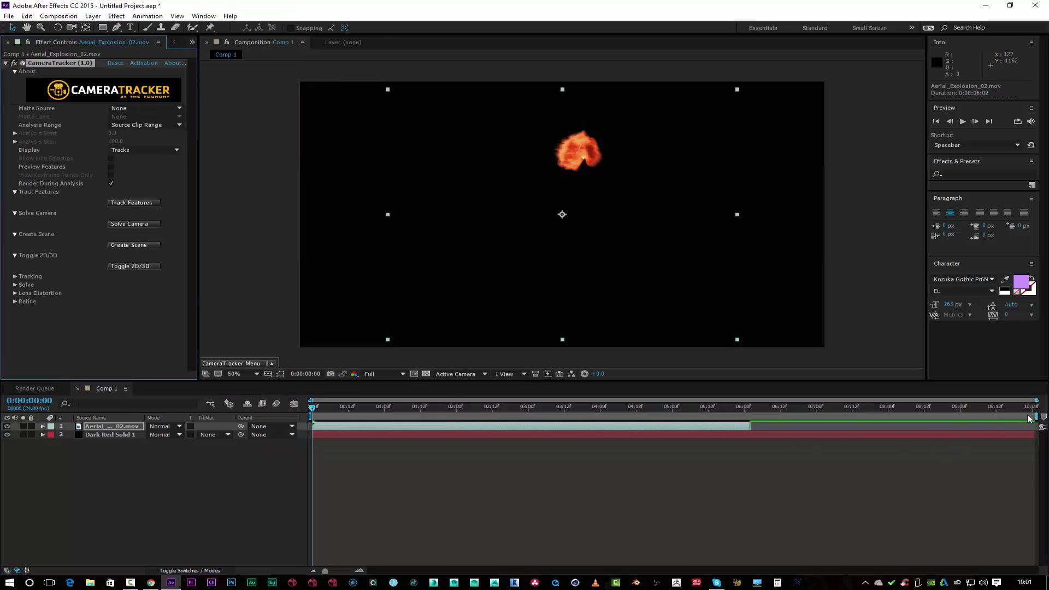
- Trim Comp 1 to a work area that ends where the explosion clip ends
drag(1037, 415, 752, 415)
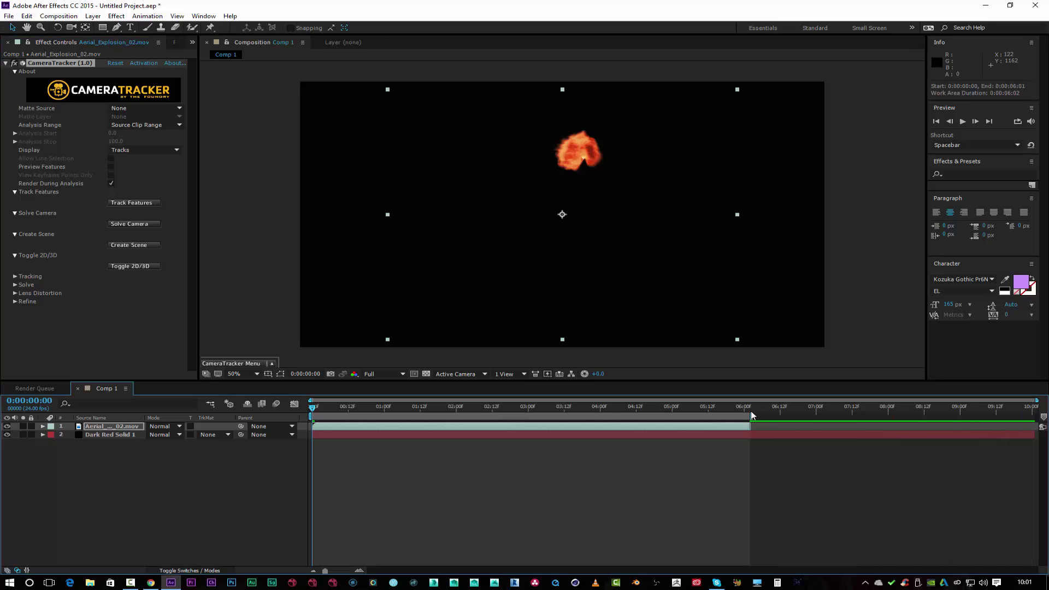
right_click(705, 416)
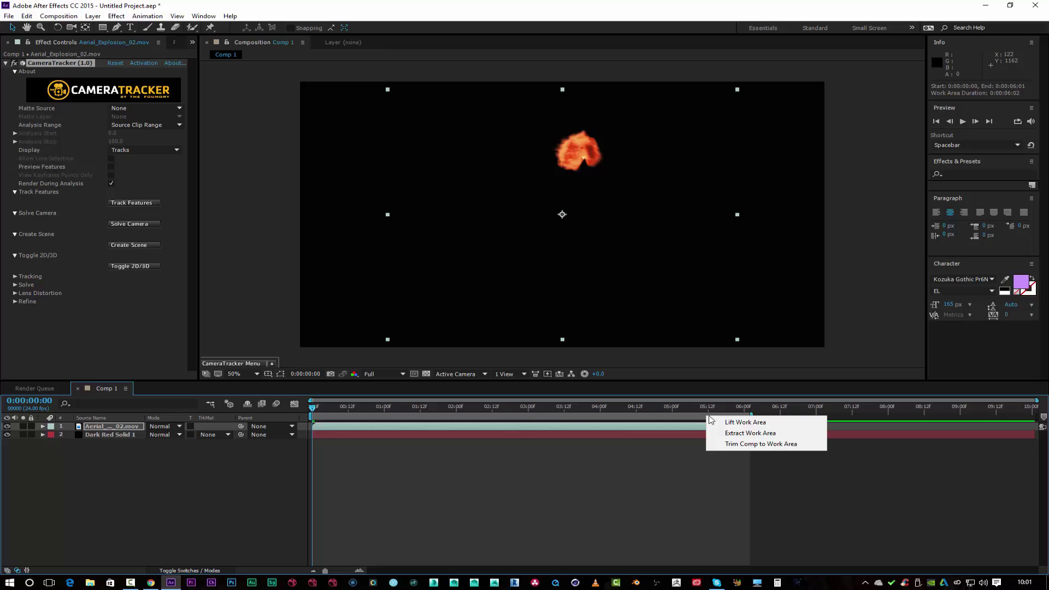
click(715, 444)
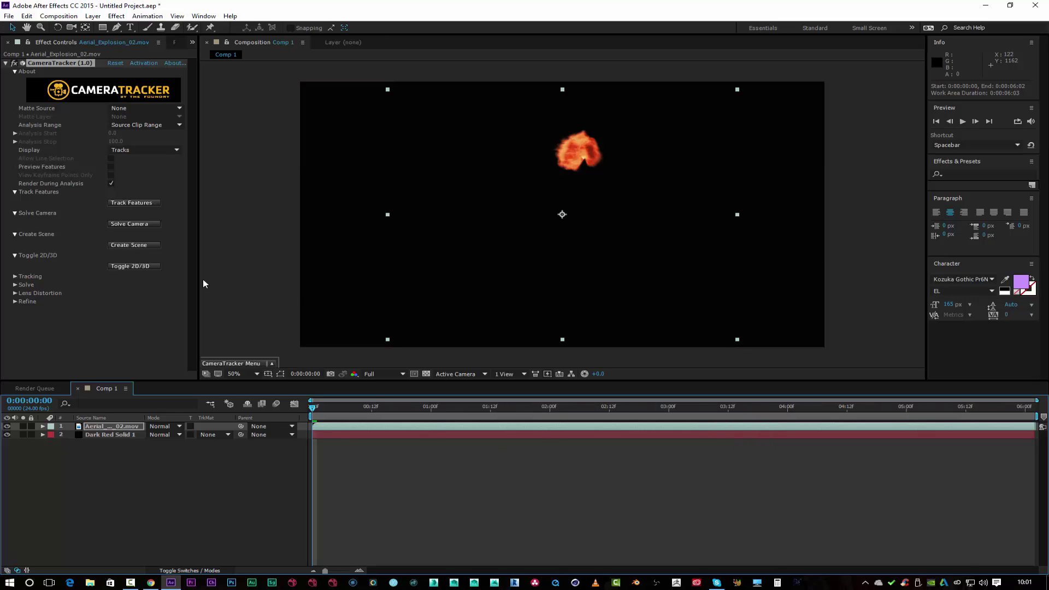
- Run CameraTracker's feature tracking on the explosion clip, play a short preview and return the playhead to the start
click(146, 203)
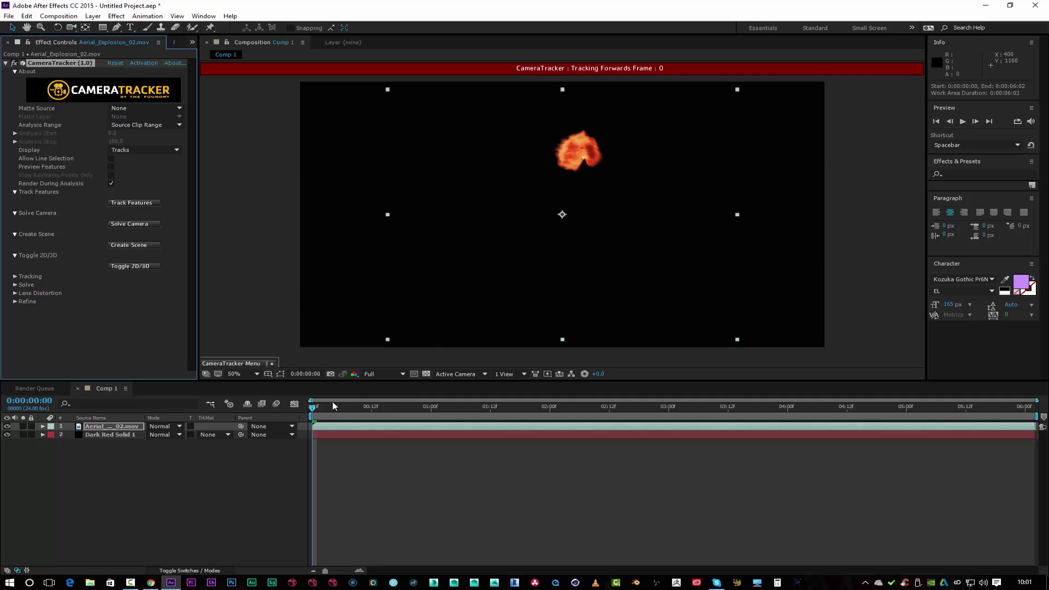
click(962, 121)
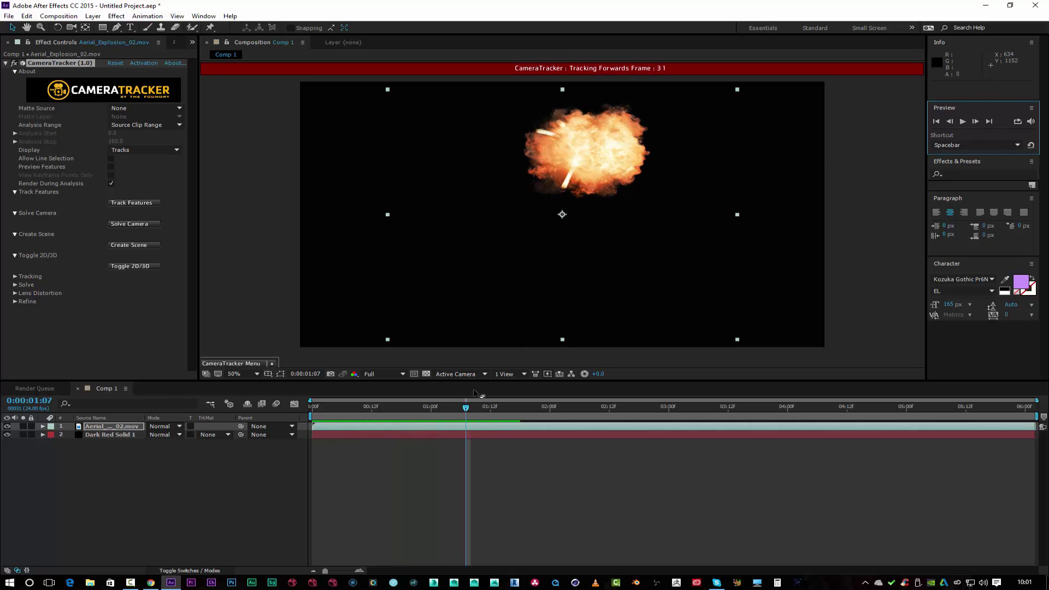
click(392, 399)
key(Home)
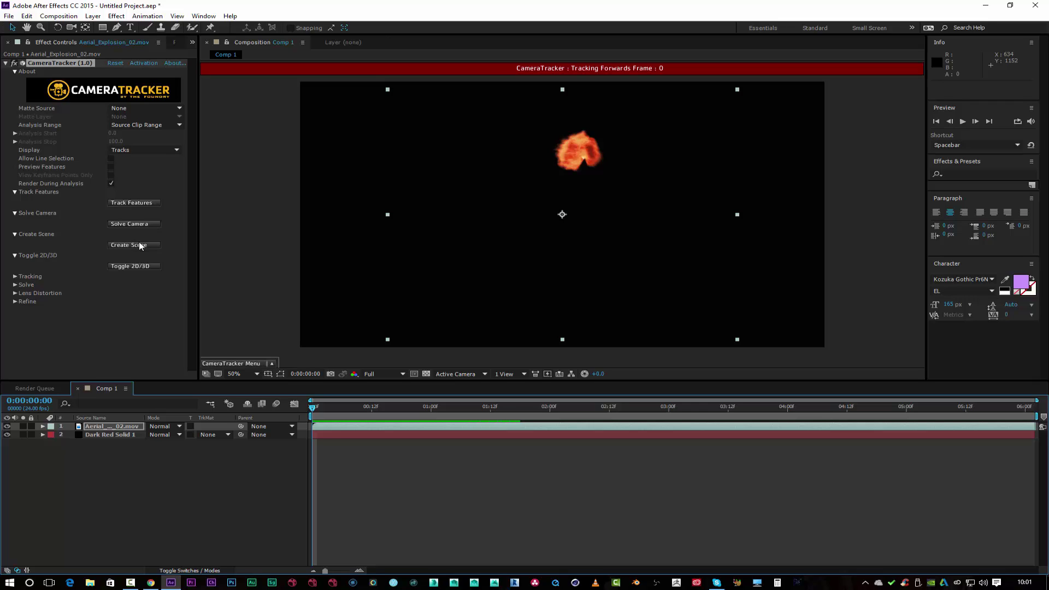
- Remove the CameraTracker effect from the explosion clip and stretch the layer to a scale of about 115% by 81%
click(61, 63)
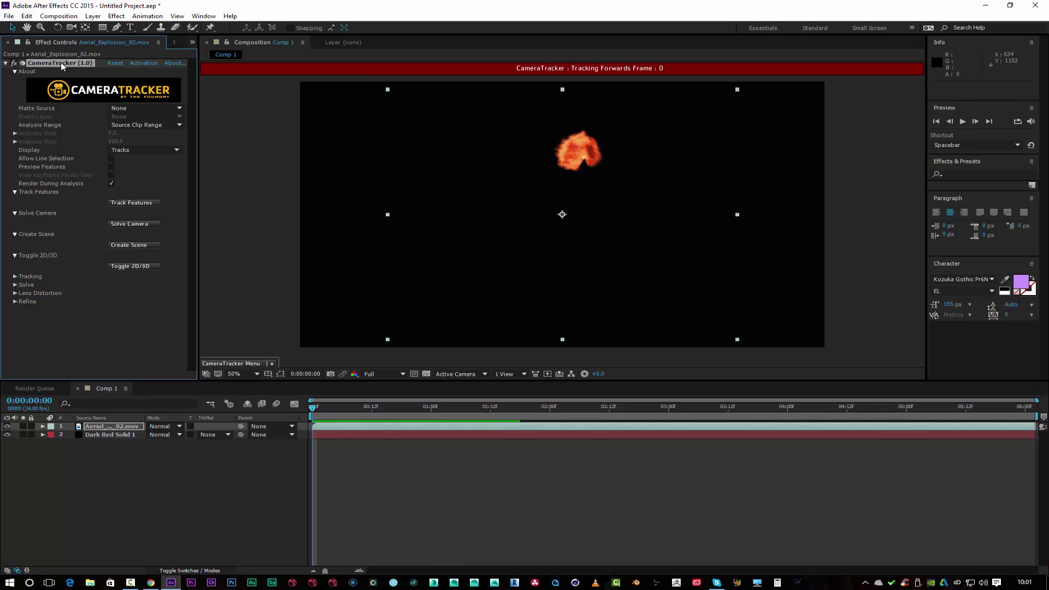
key(Delete)
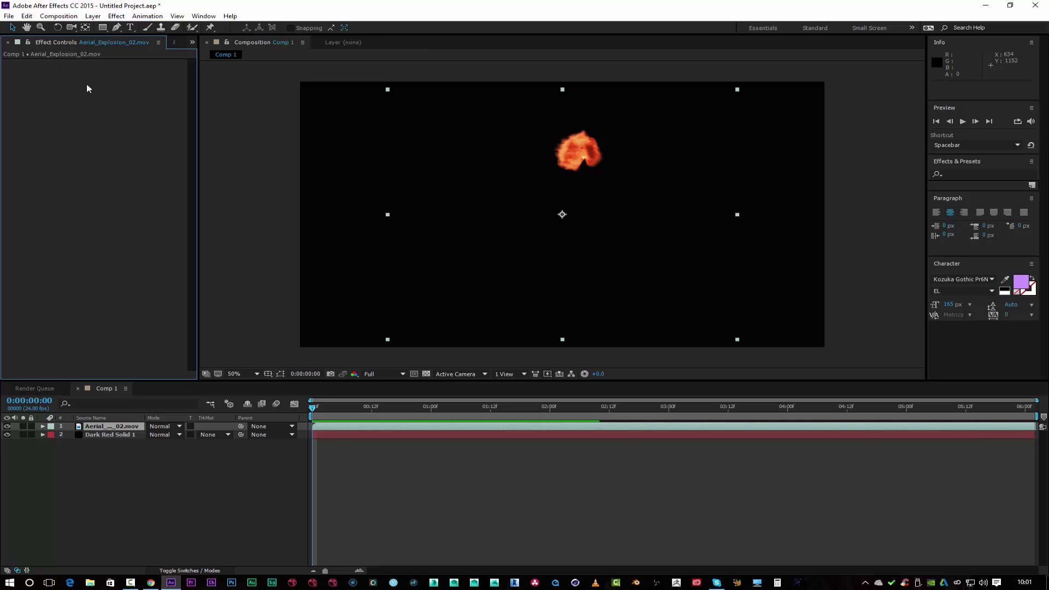
drag(386, 215, 359, 209)
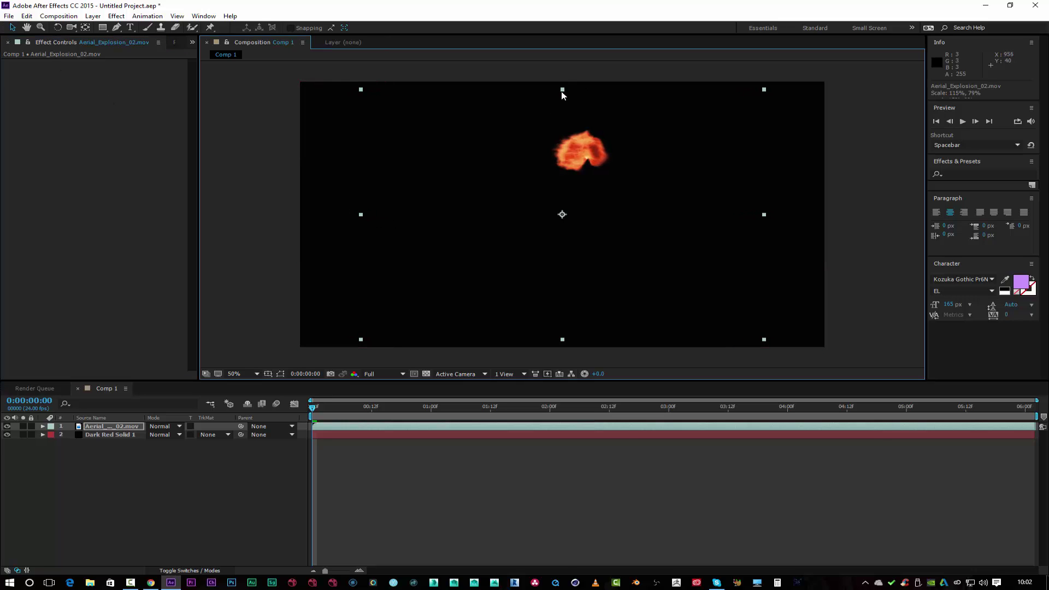
drag(561, 91, 562, 88)
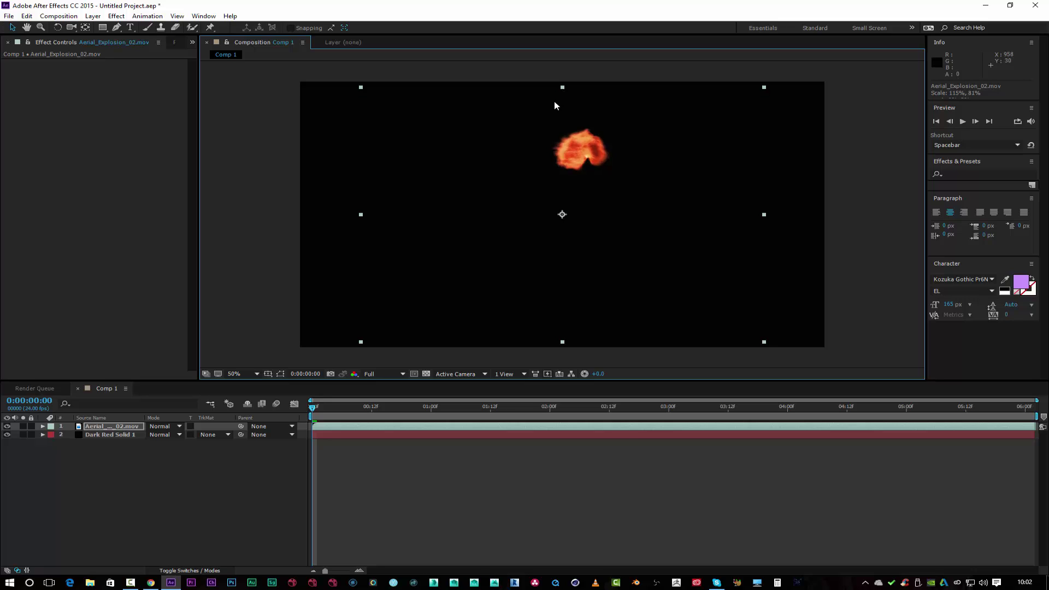
click(174, 471)
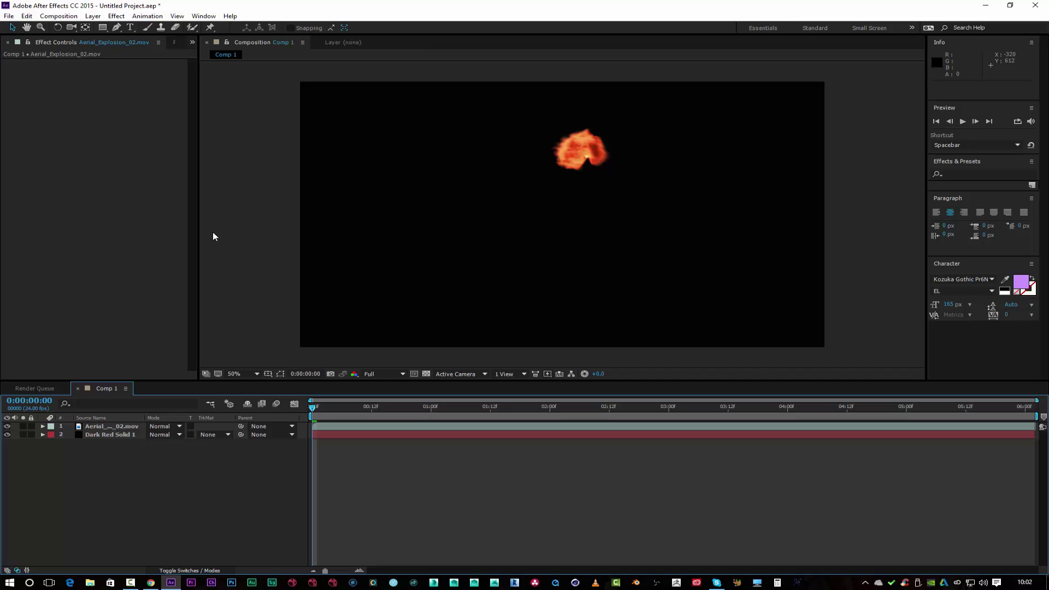
- Import the Dji Phantom 3 Standard video from the Desktop
click(9, 16)
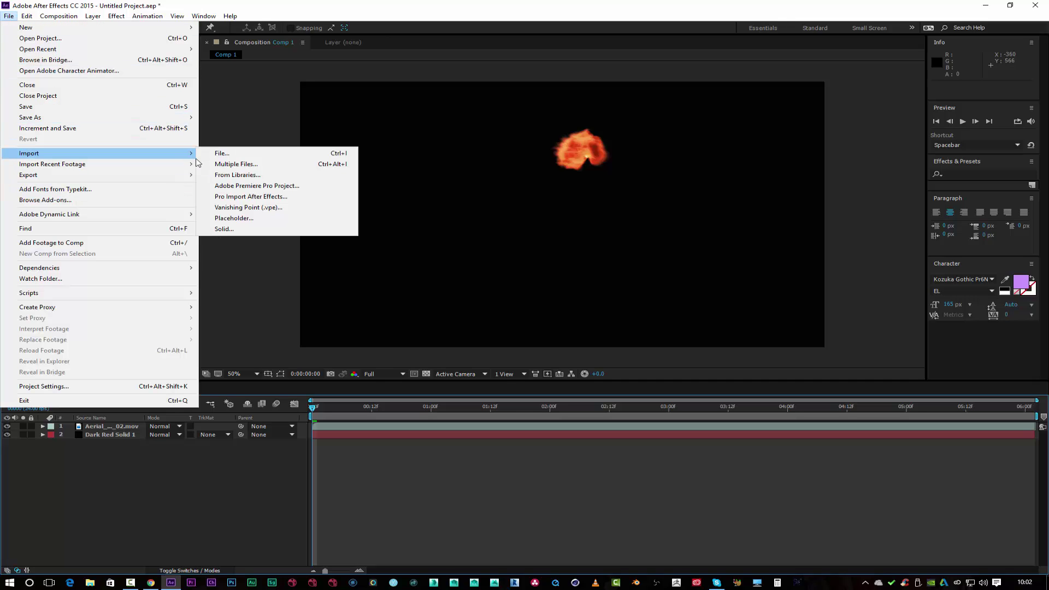
click(213, 155)
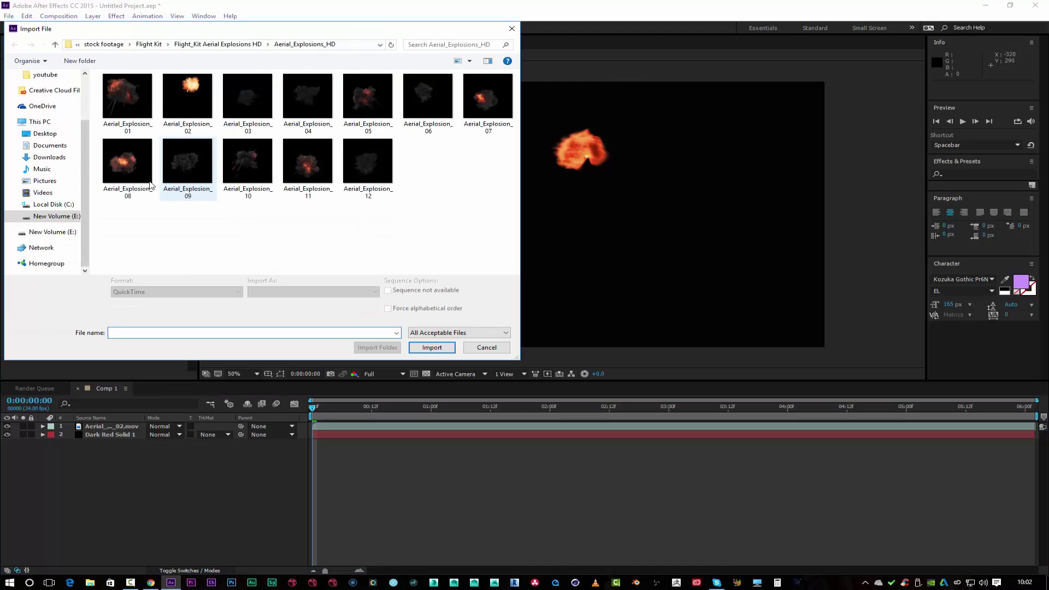
click(54, 137)
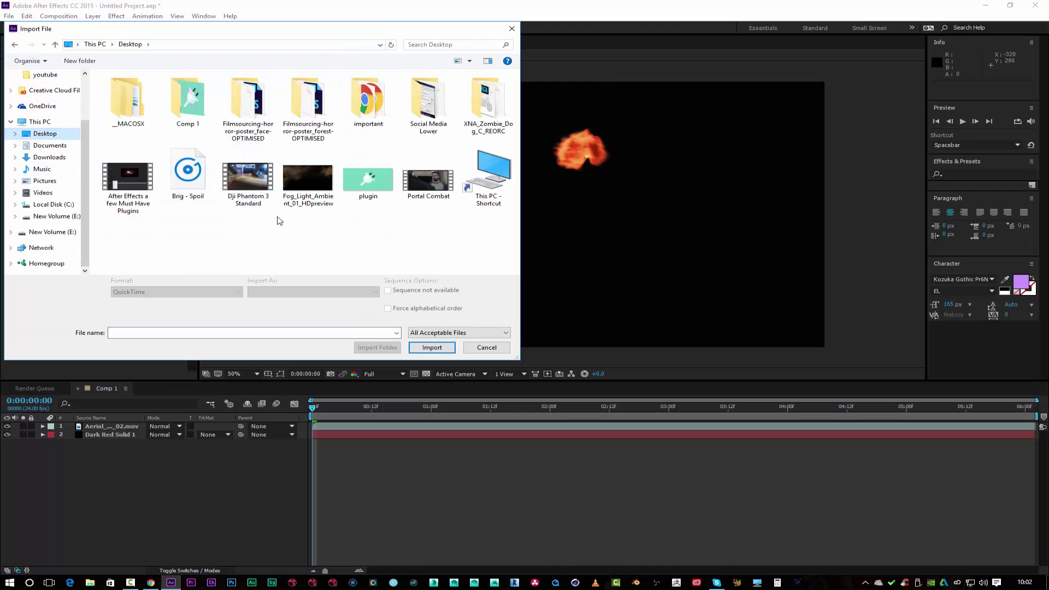
double_click(252, 180)
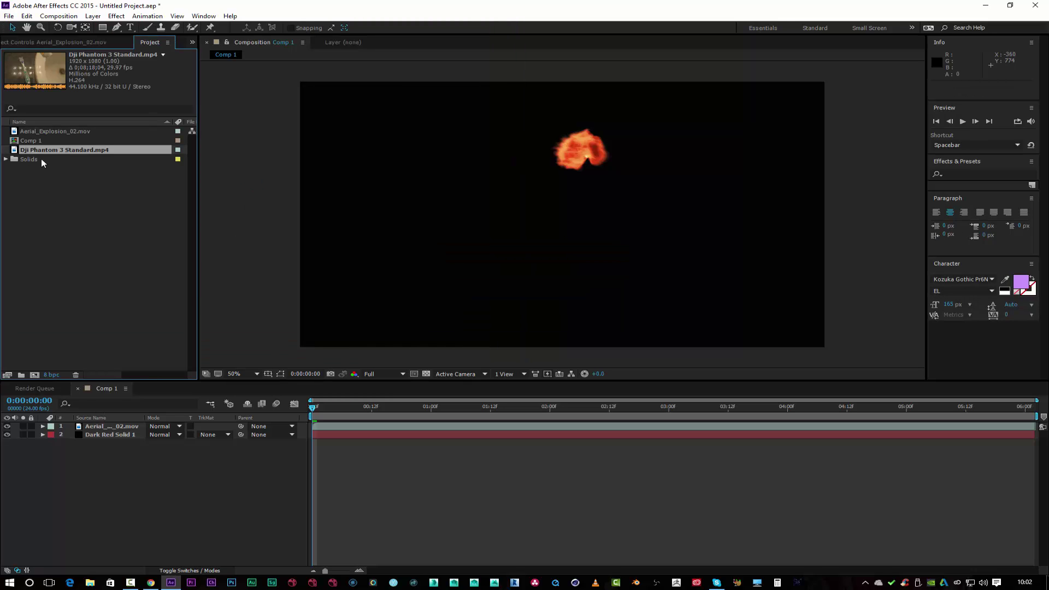
- Place the Dji Phantom 3 Standard clip in Comp 1 between the explosion clip and the Dark Red Solid 1 layer
drag(41, 154, 132, 466)
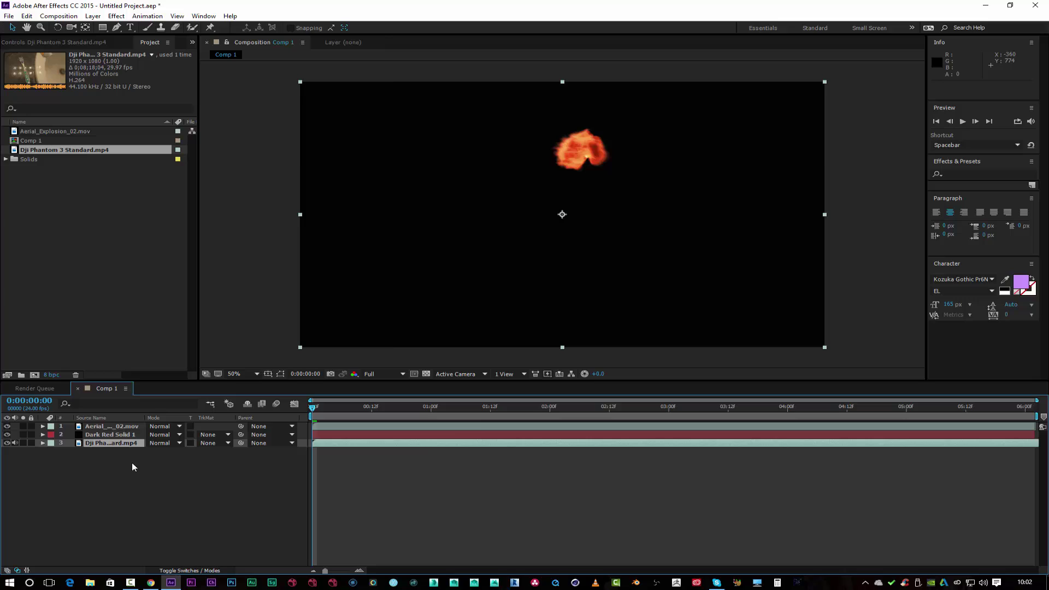
click(755, 409)
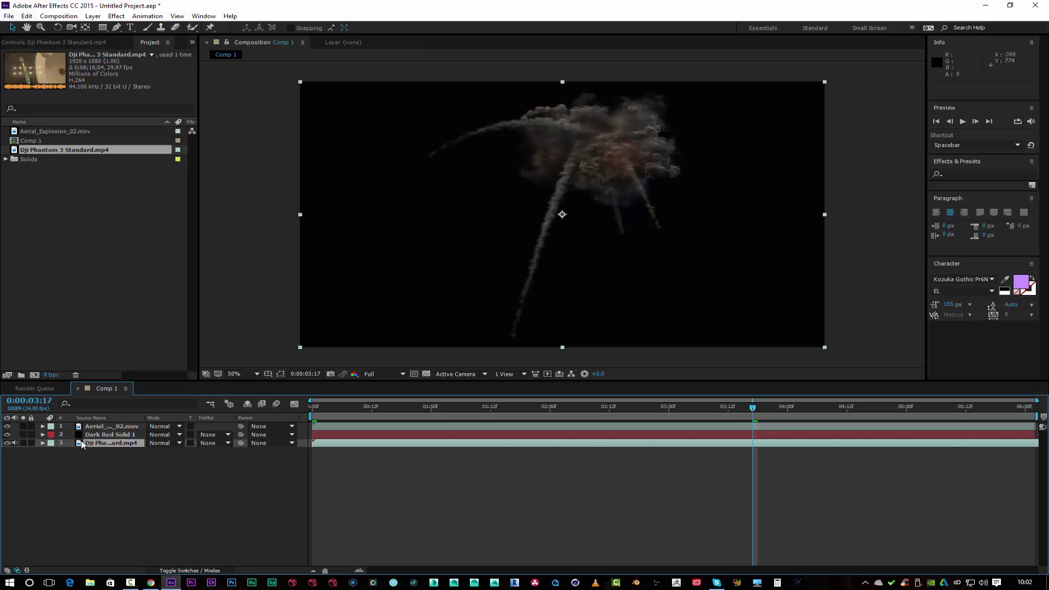
drag(100, 441, 107, 432)
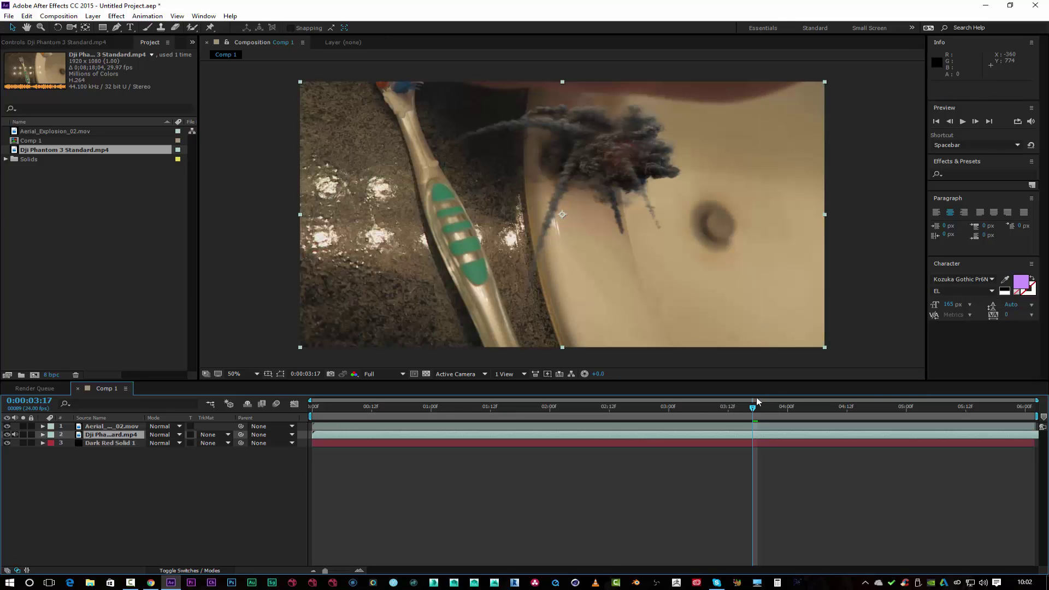
- Check the drone footage at several times between 3 and 5 seconds, and delete its layer from Comp 1
click(697, 411)
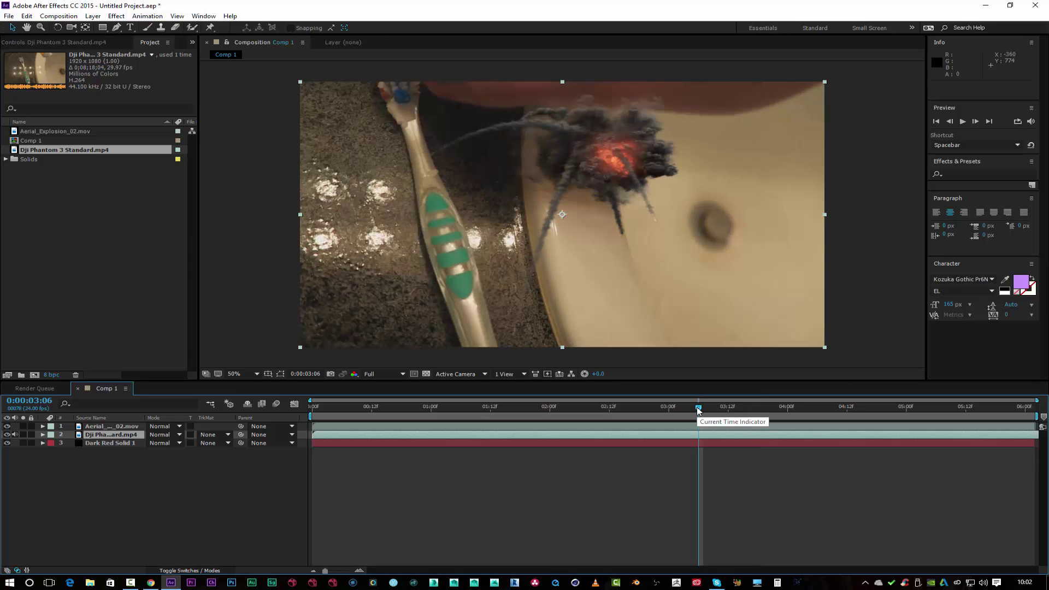
click(811, 407)
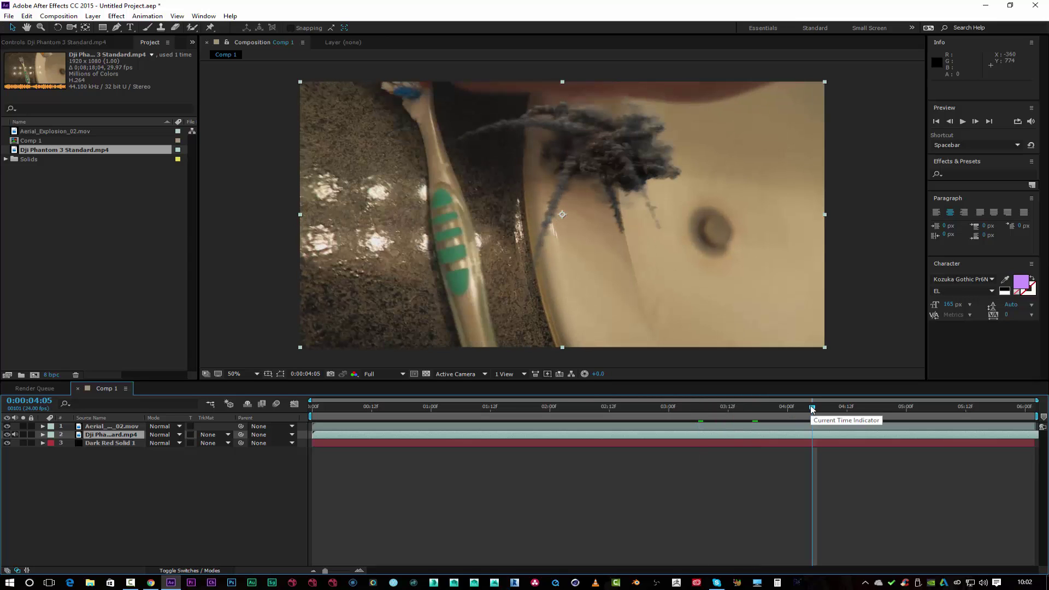
click(911, 407)
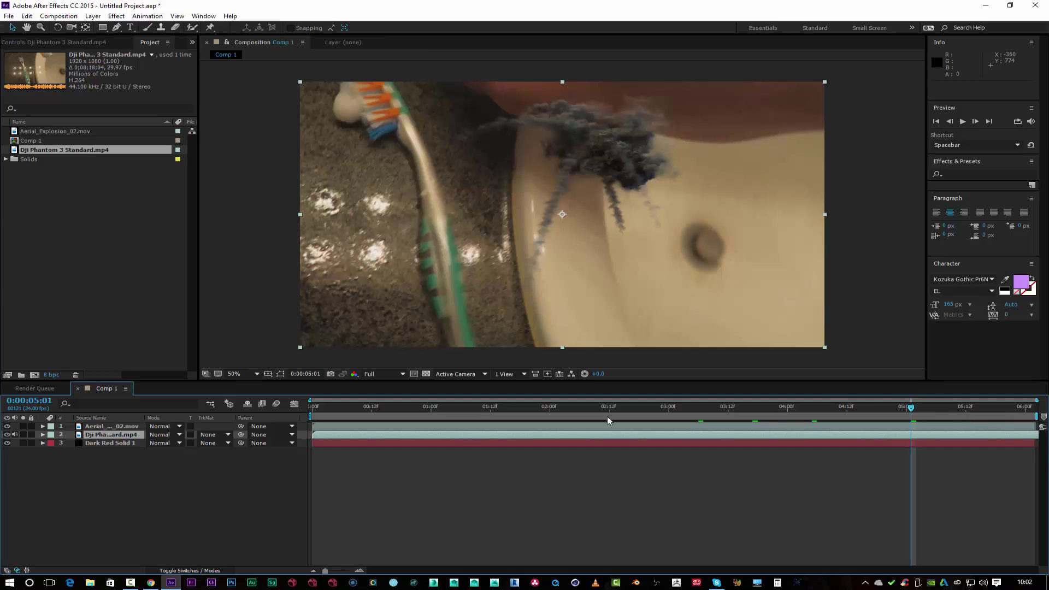
key(Delete)
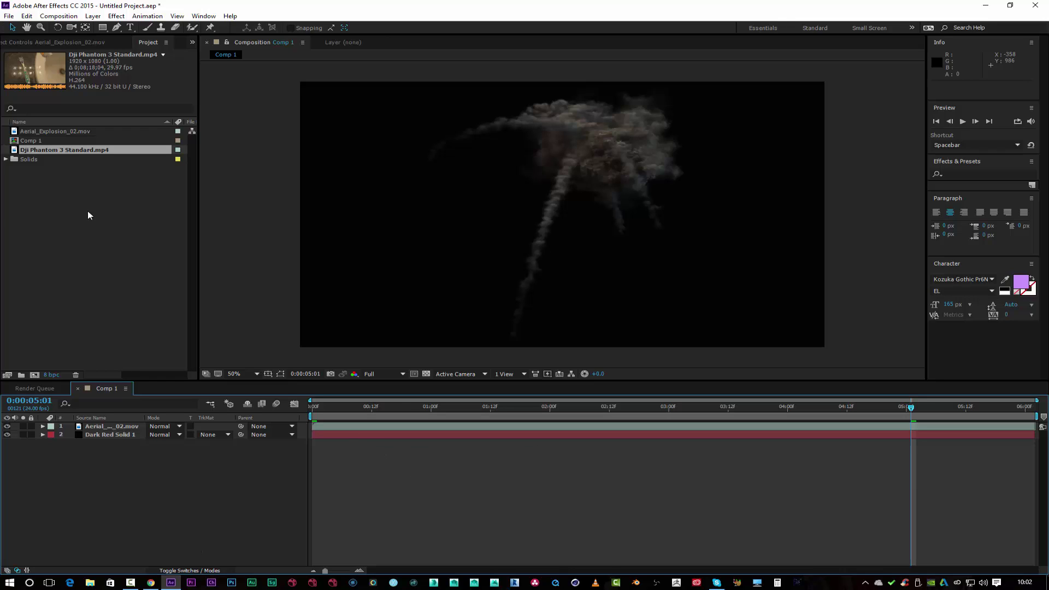
- Create a new composition from the Dji Phantom 3 Standard.mp4 footage
click(60, 16)
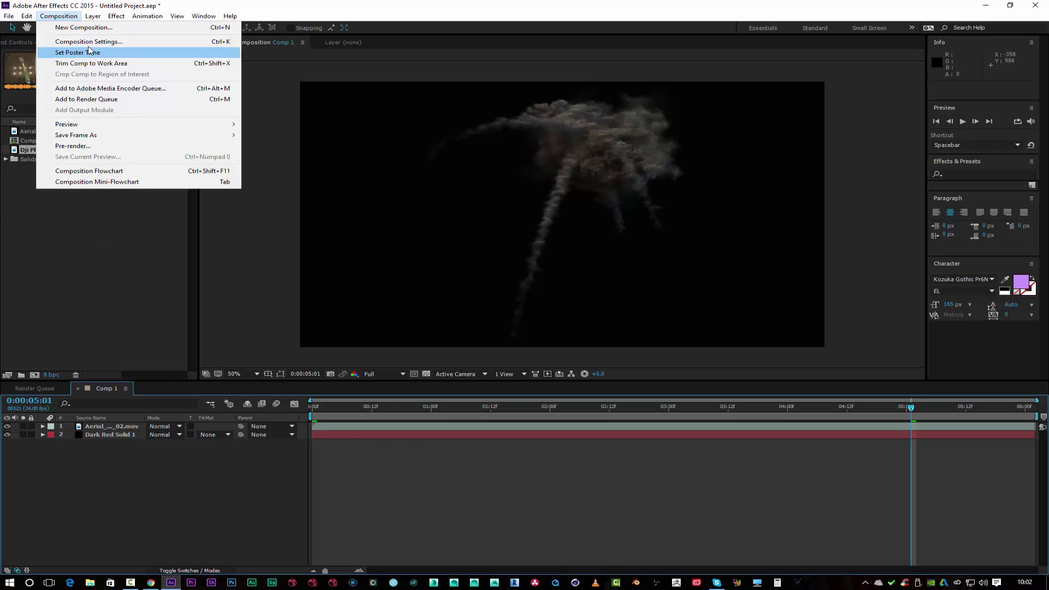
click(45, 229)
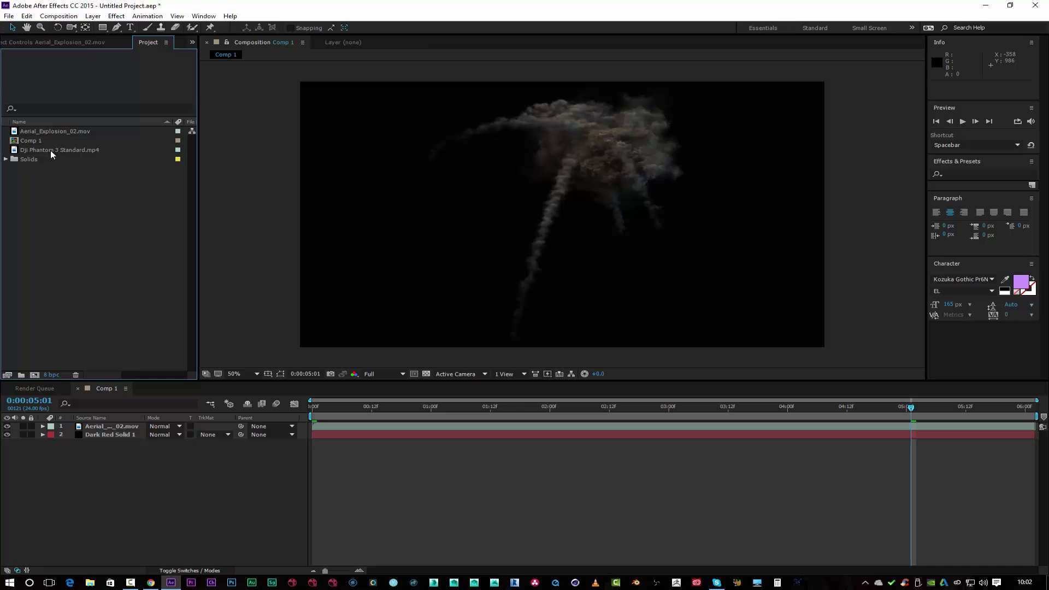
drag(51, 150, 34, 375)
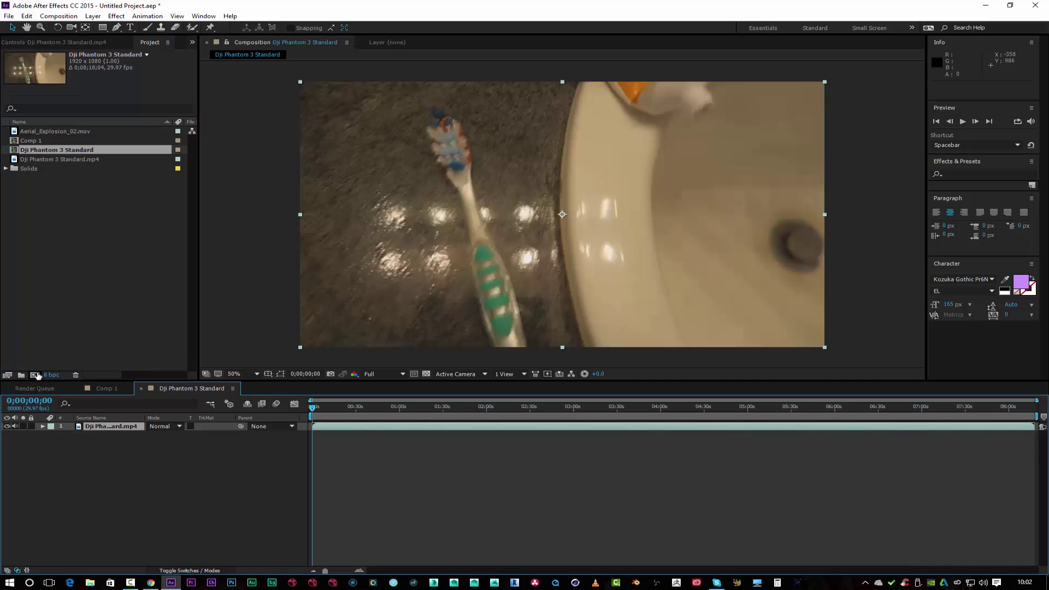
- Find the aerial rooftop shot in the drone footage and trim the composition to begin at about 0;05;44;26
click(795, 407)
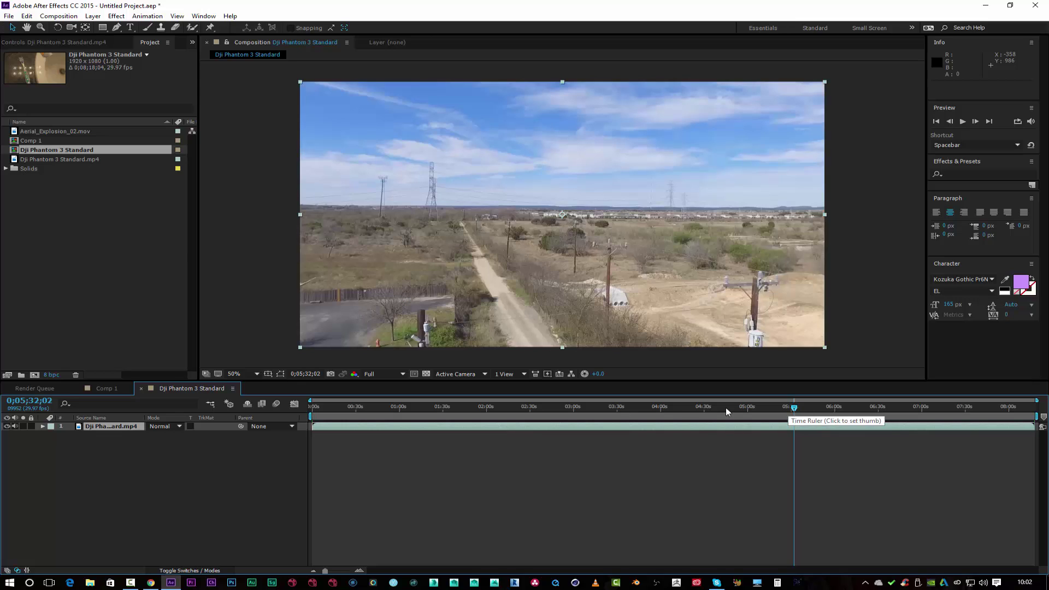
drag(795, 408, 812, 407)
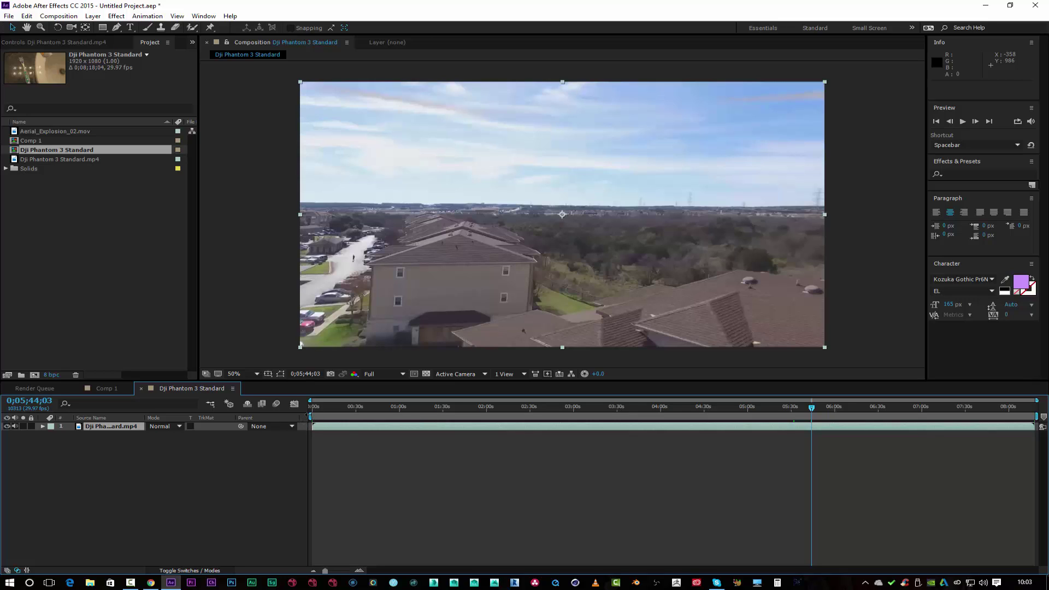
drag(309, 416, 811, 416)
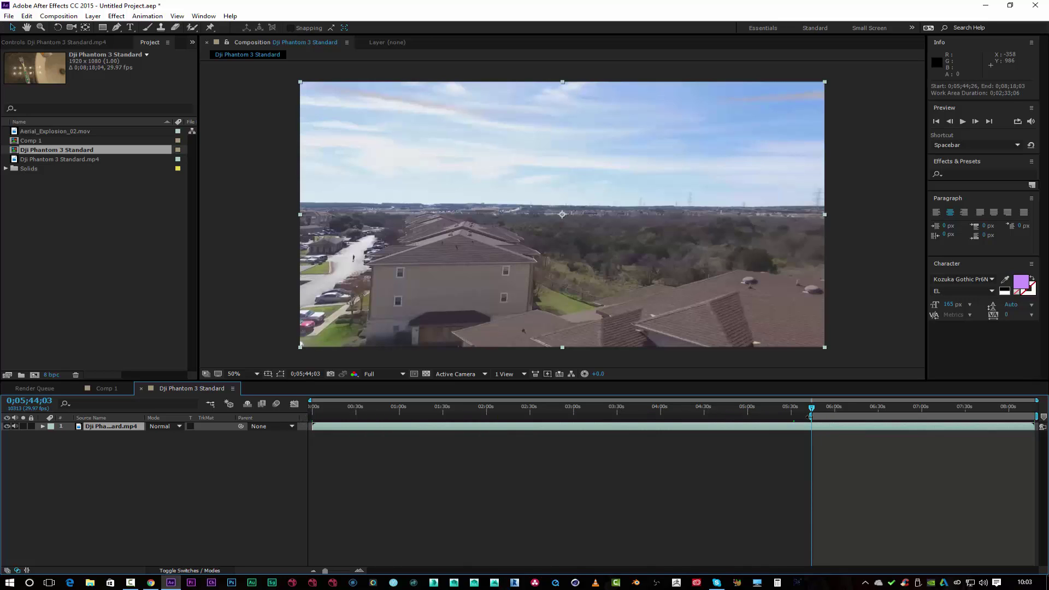
right_click(829, 416)
click(846, 442)
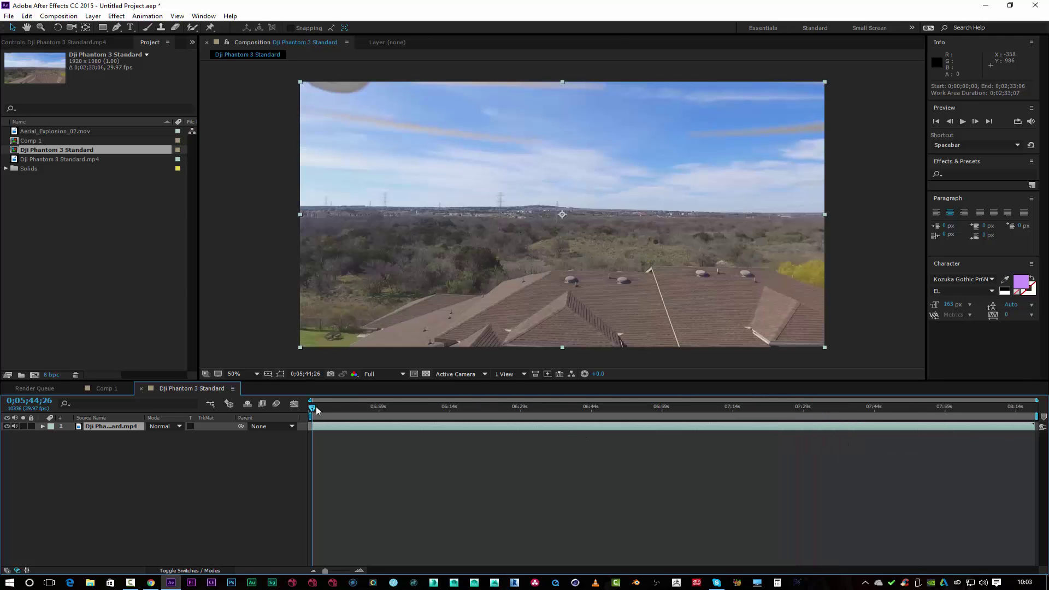
- Trim the composition's end to about 0;06;02;18, by the pool shot, and place the playhead near its start
drag(313, 406, 397, 417)
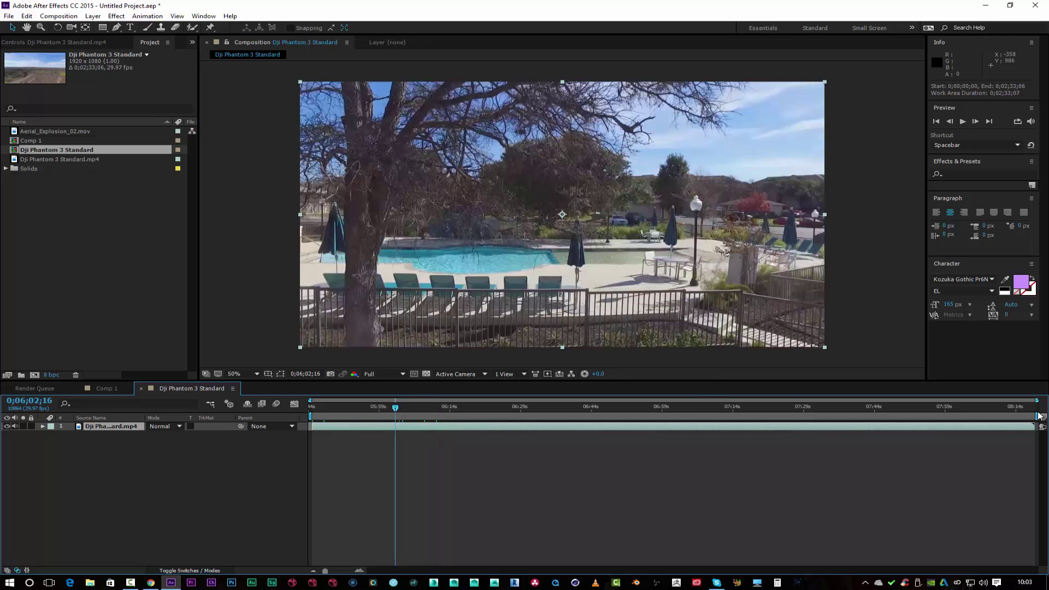
drag(1037, 417, 400, 422)
right_click(382, 419)
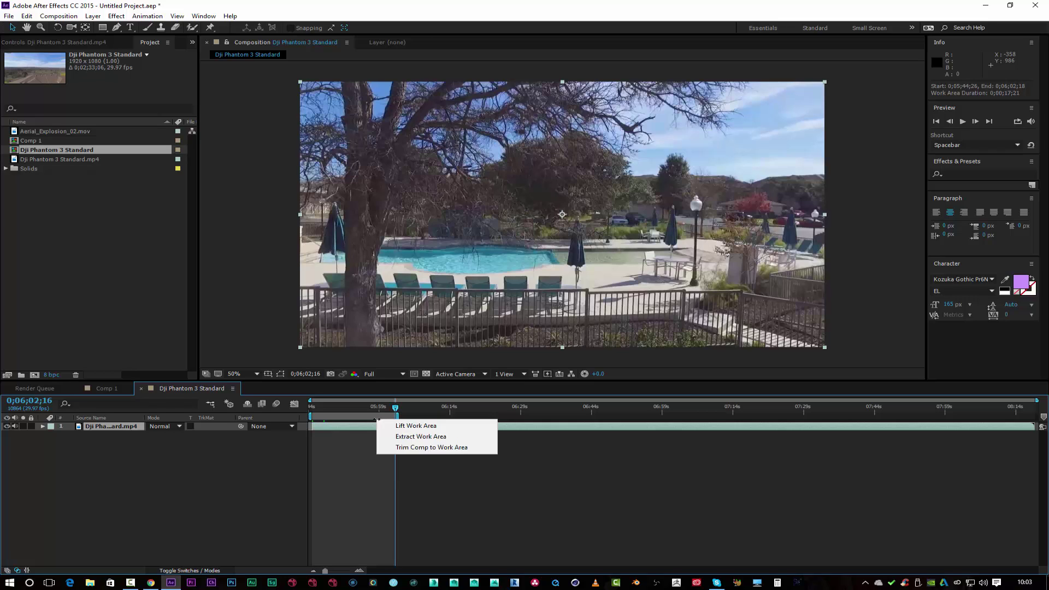
click(395, 451)
click(321, 407)
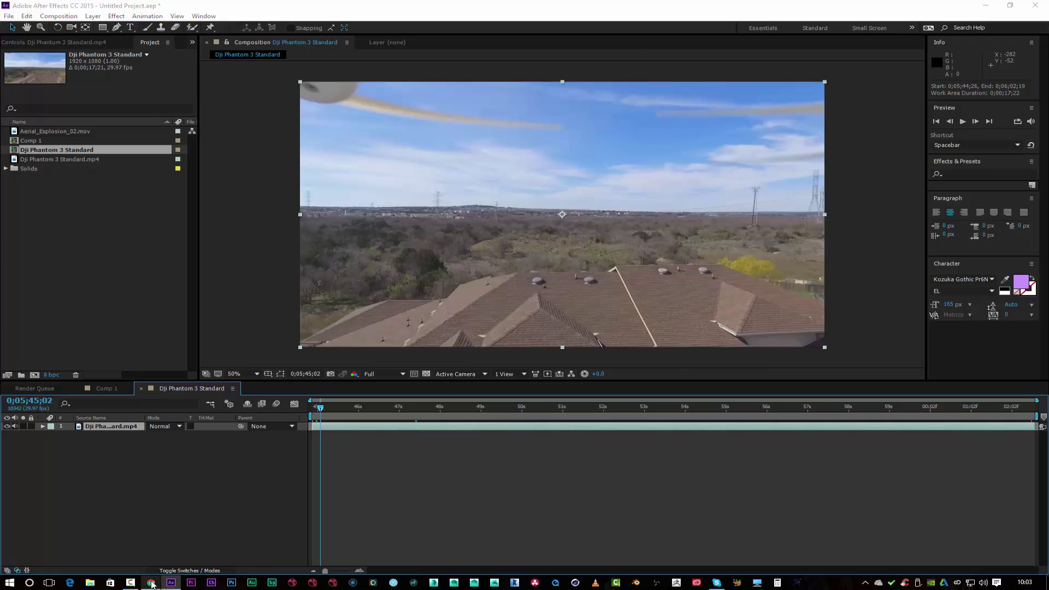
- Switch to Chrome and look over the Red Giant homepage, including its Trapcode Suite 13 banner
click(151, 583)
click(158, 7)
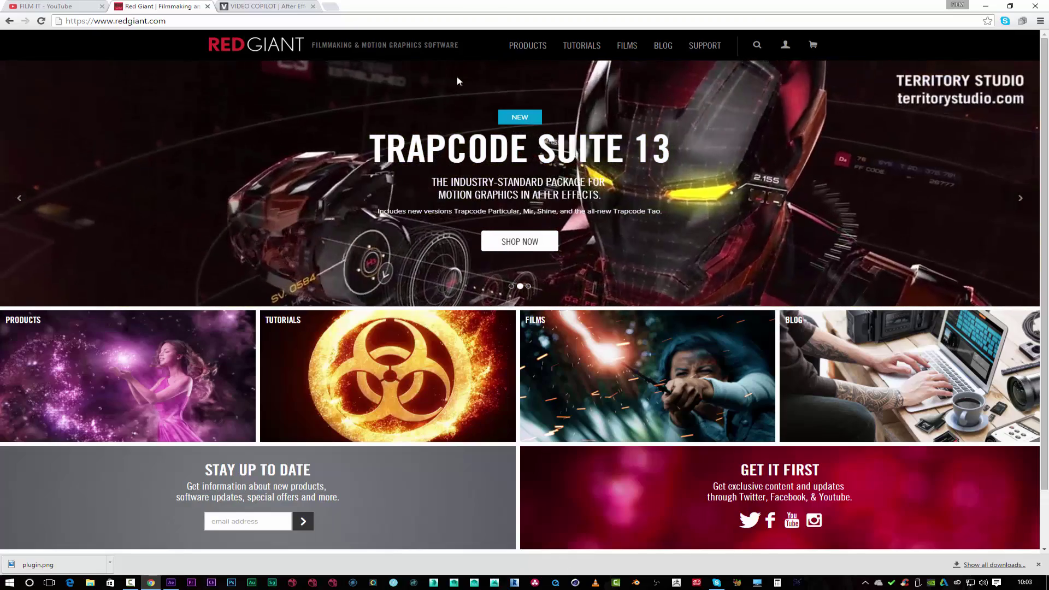
mouse_move(519, 43)
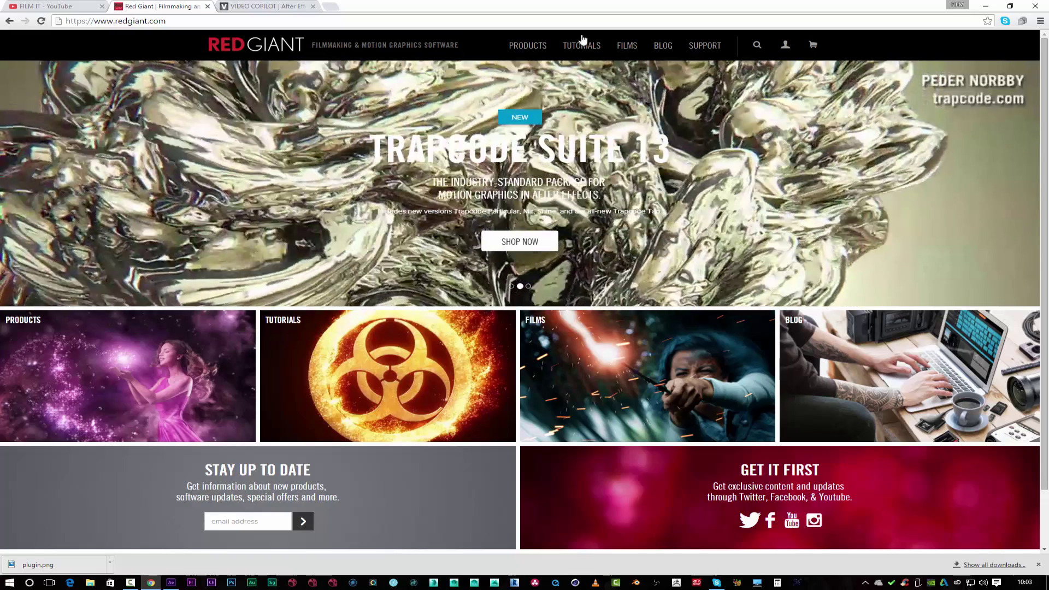
mouse_move(519, 71)
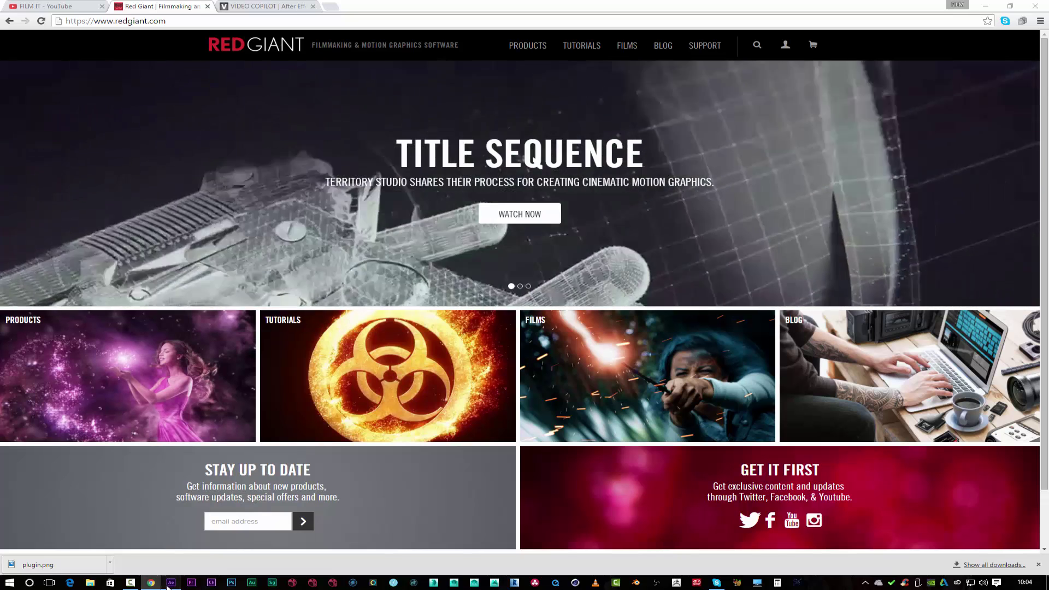
- Switch to After Effects and apply the Magic Bullet Film effect to the Dji Phantom 3 Standard.mp4 layer
click(171, 582)
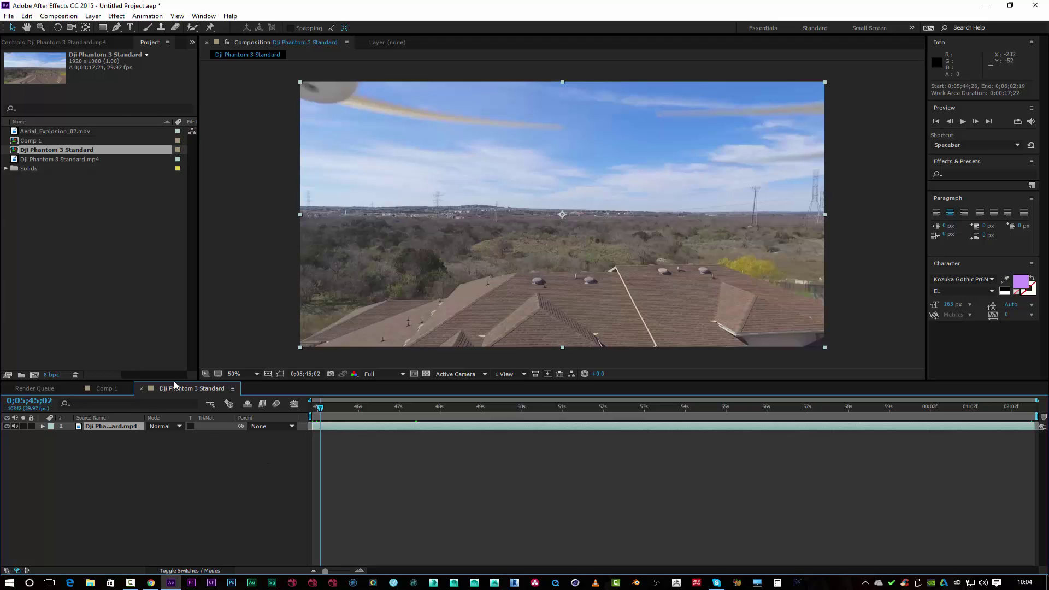
click(116, 16)
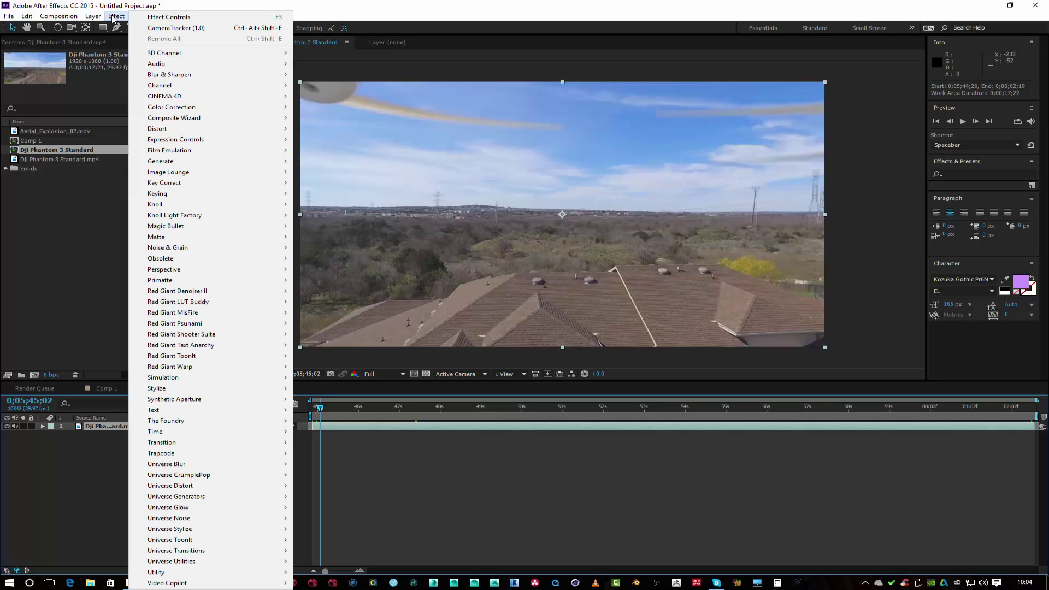
mouse_move(278, 291)
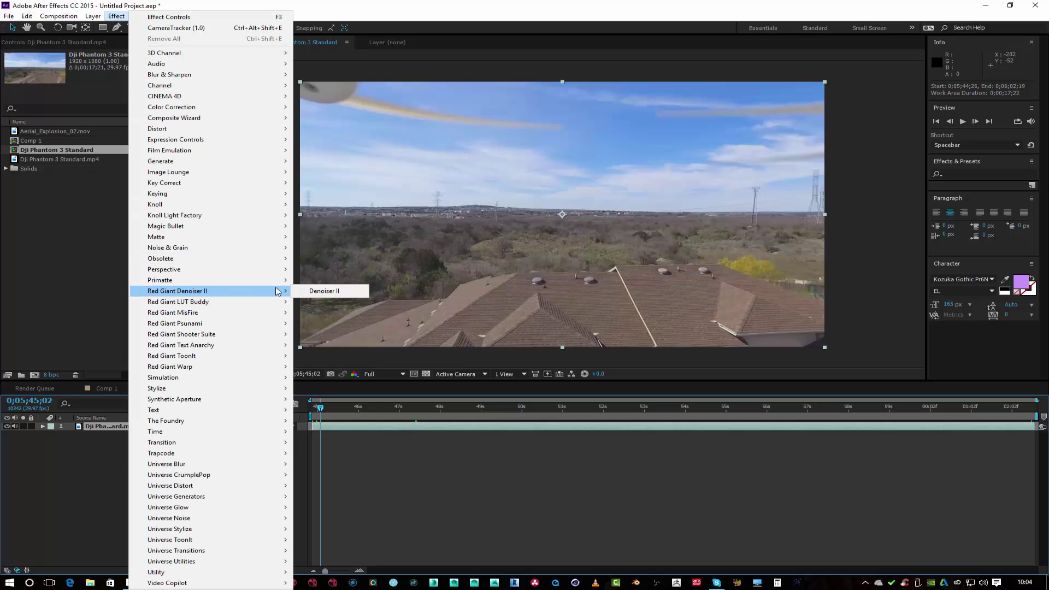
mouse_move(280, 227)
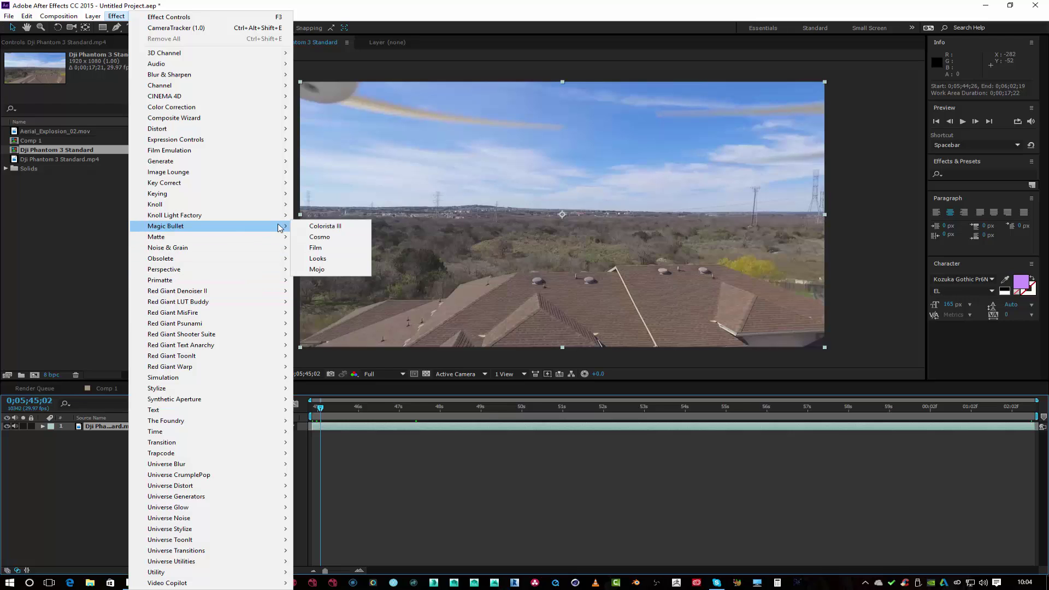
click(317, 249)
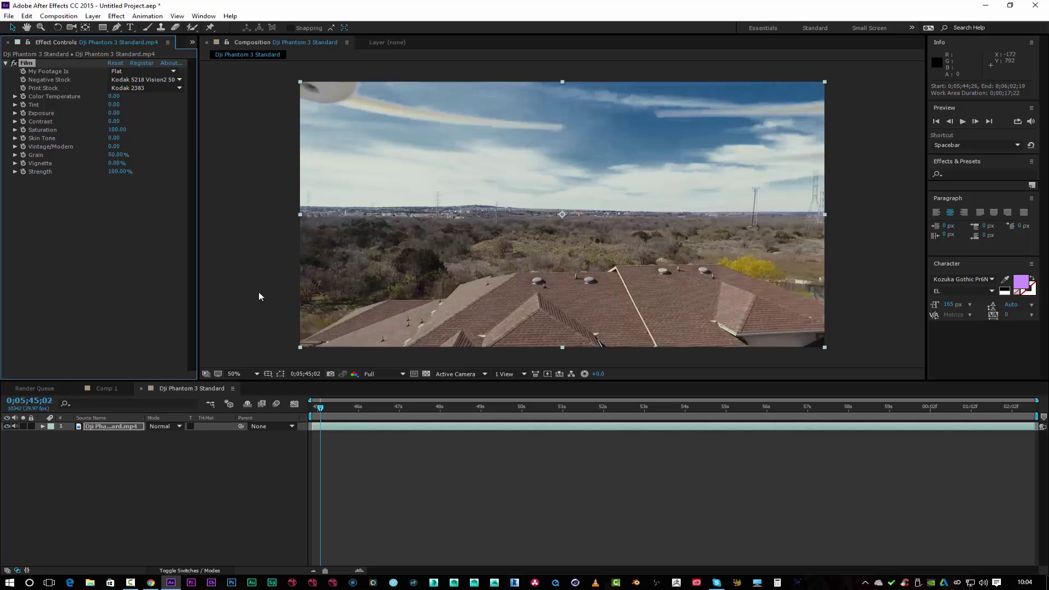
- Preview the graded drone footage and mute the footage layer's audio
click(964, 121)
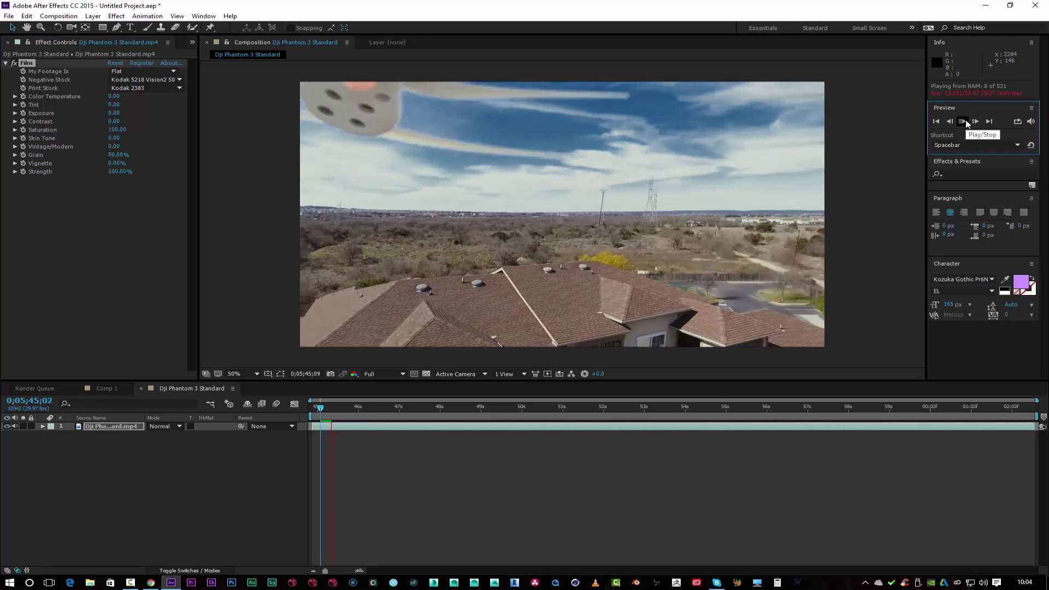
click(965, 121)
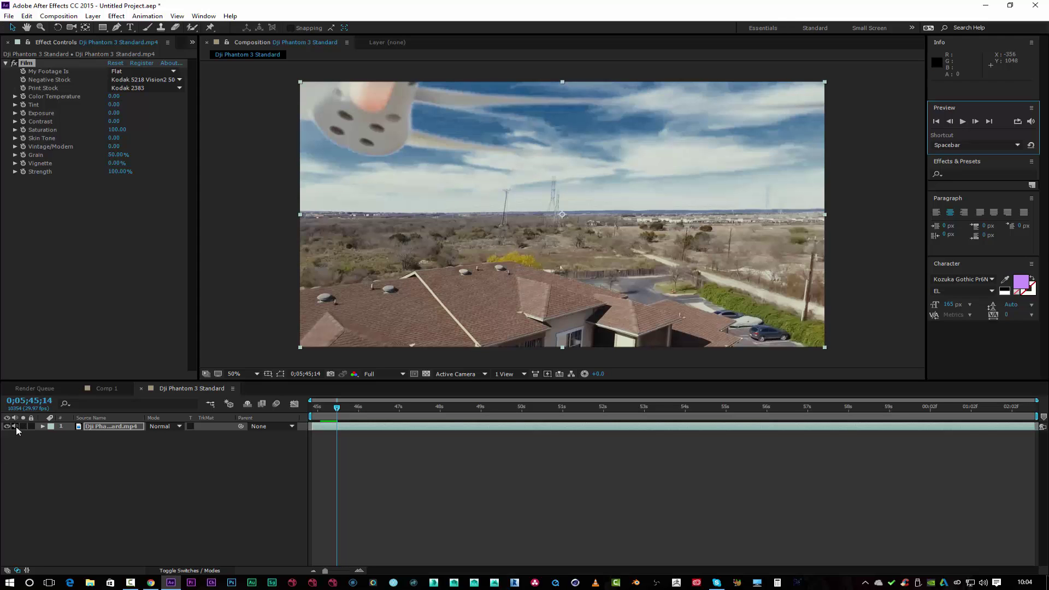
click(15, 426)
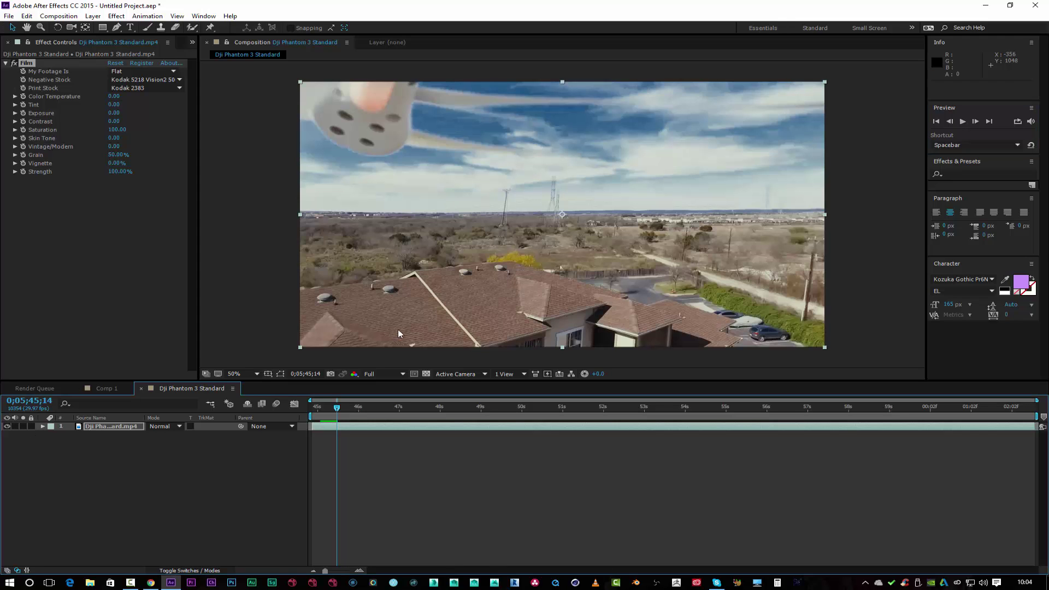
click(964, 121)
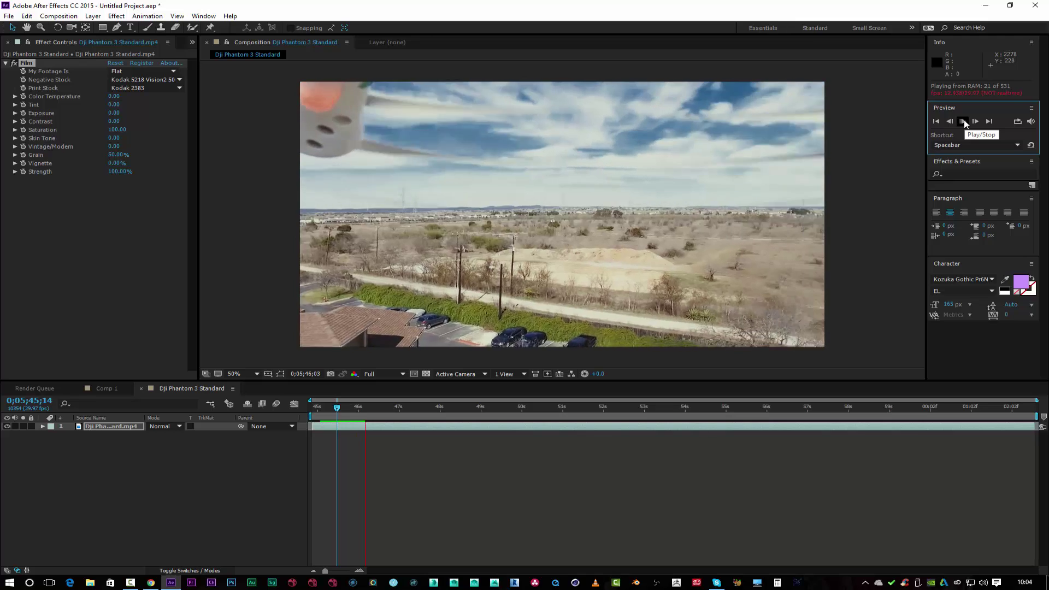
click(964, 121)
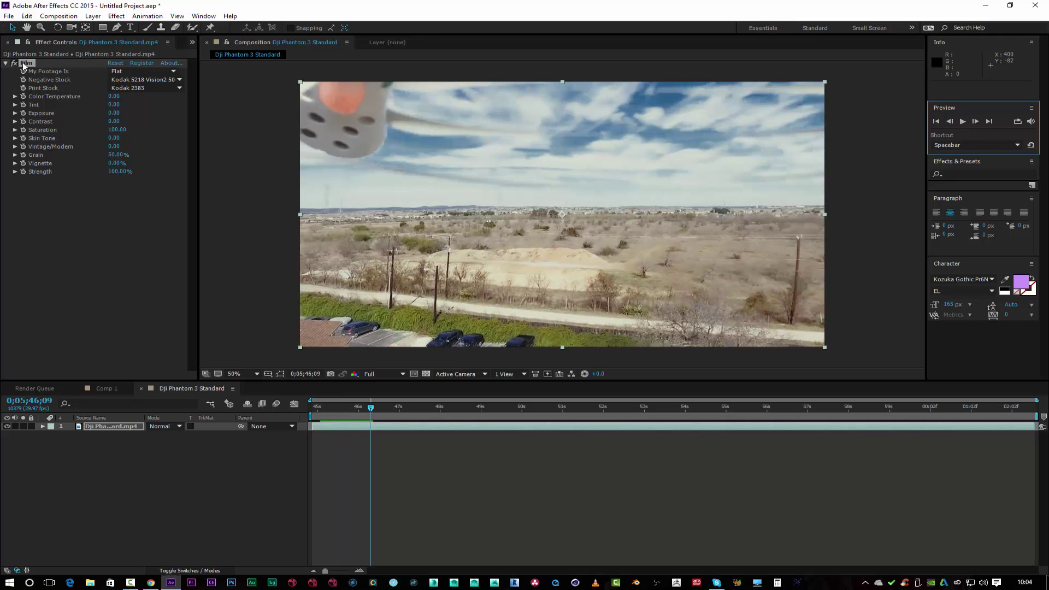
- Replace the Film effect on the footage layer with Magic Bullet Looks and open its look editor
click(24, 63)
key(Delete)
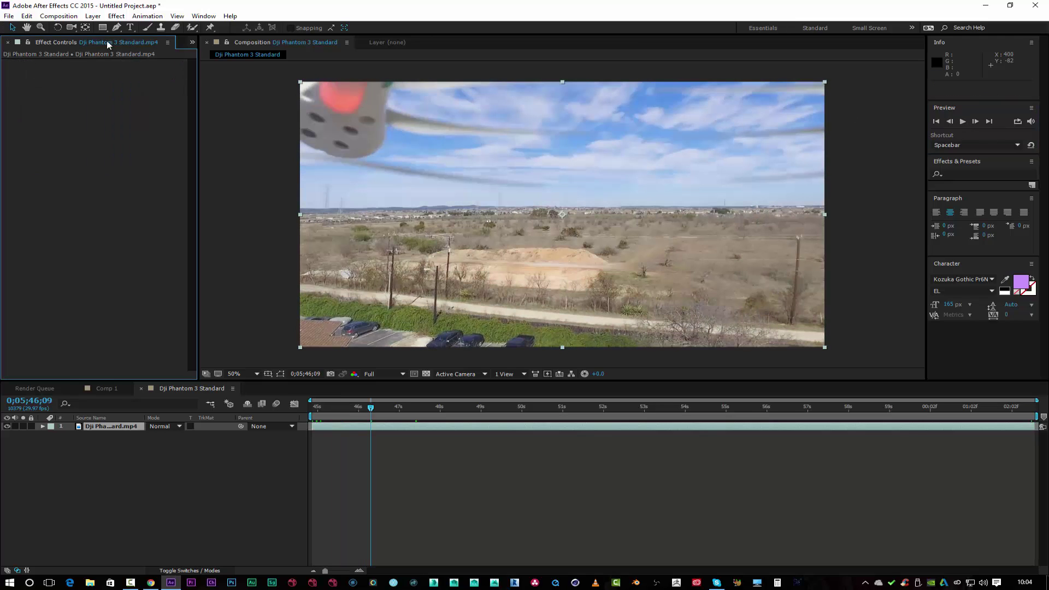
click(116, 16)
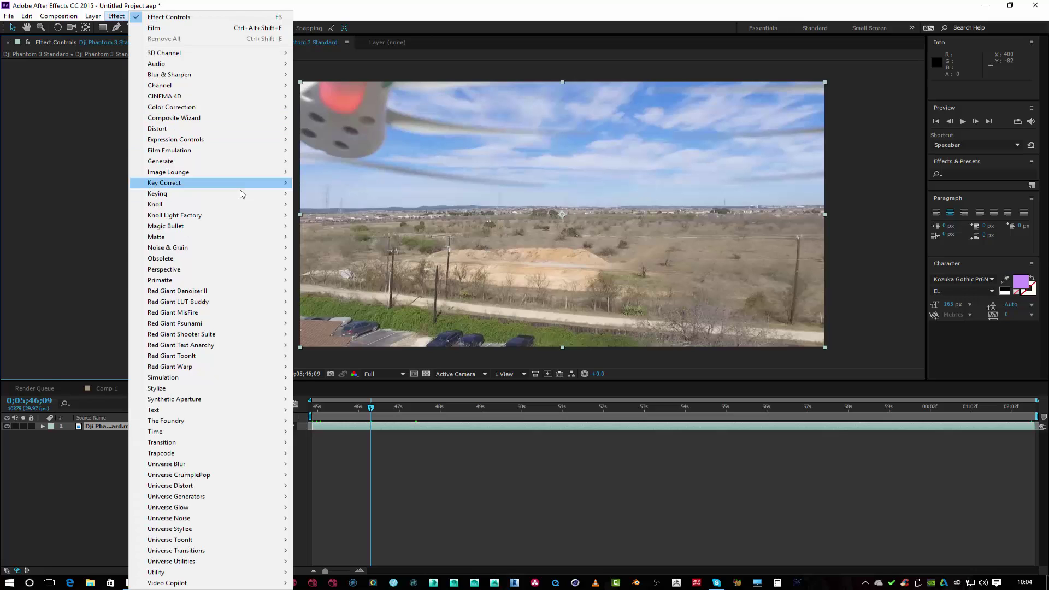
mouse_move(276, 225)
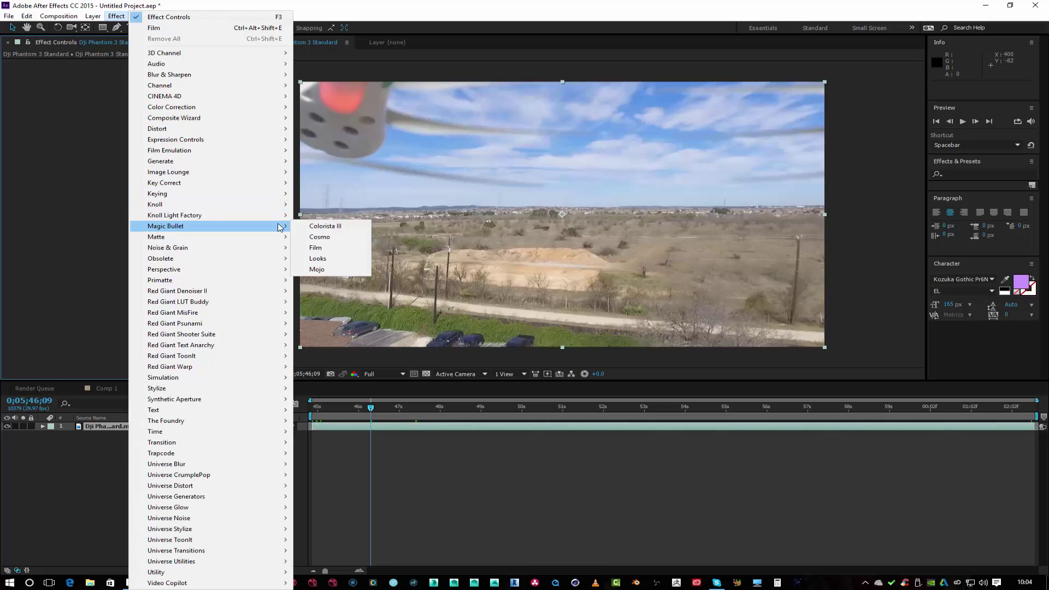
click(337, 260)
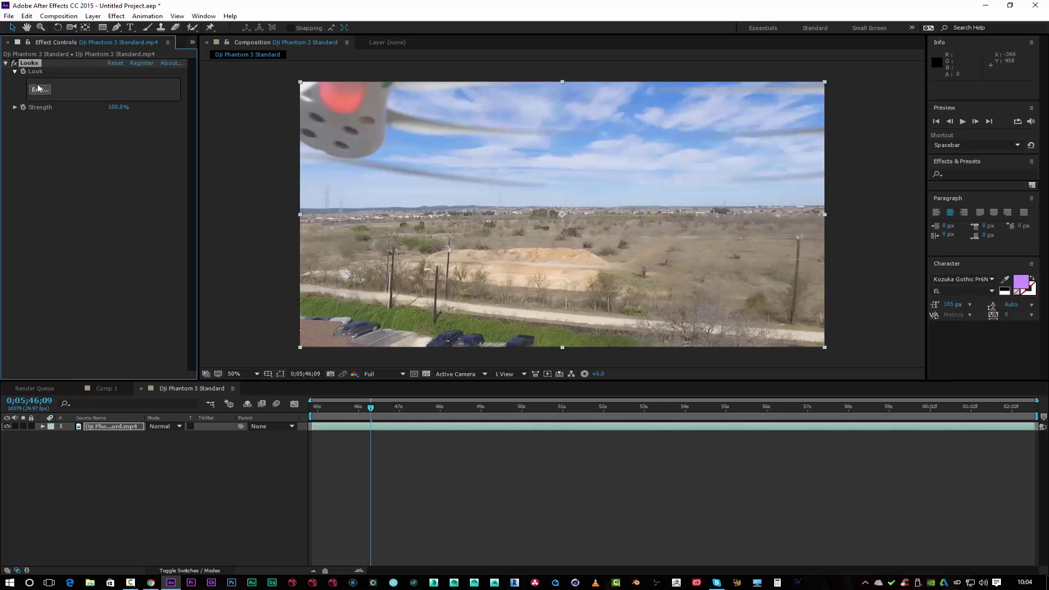
click(38, 90)
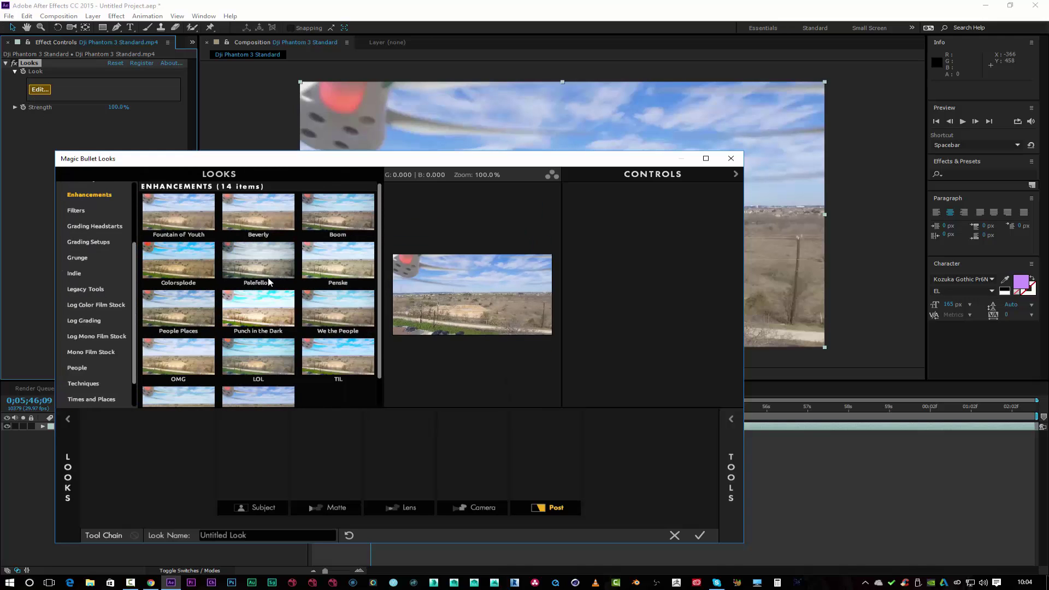
- Preview the Beverly look from the Enhancements presets, reveal the tools collection and maximize the Looks window
click(268, 281)
click(259, 225)
drag(313, 162, 324, 137)
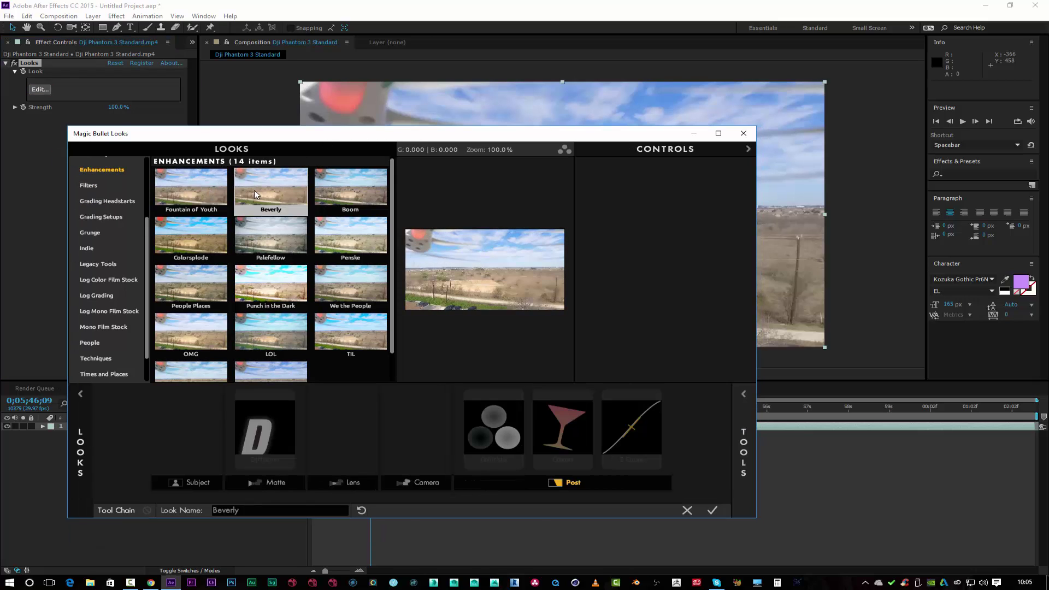
click(744, 394)
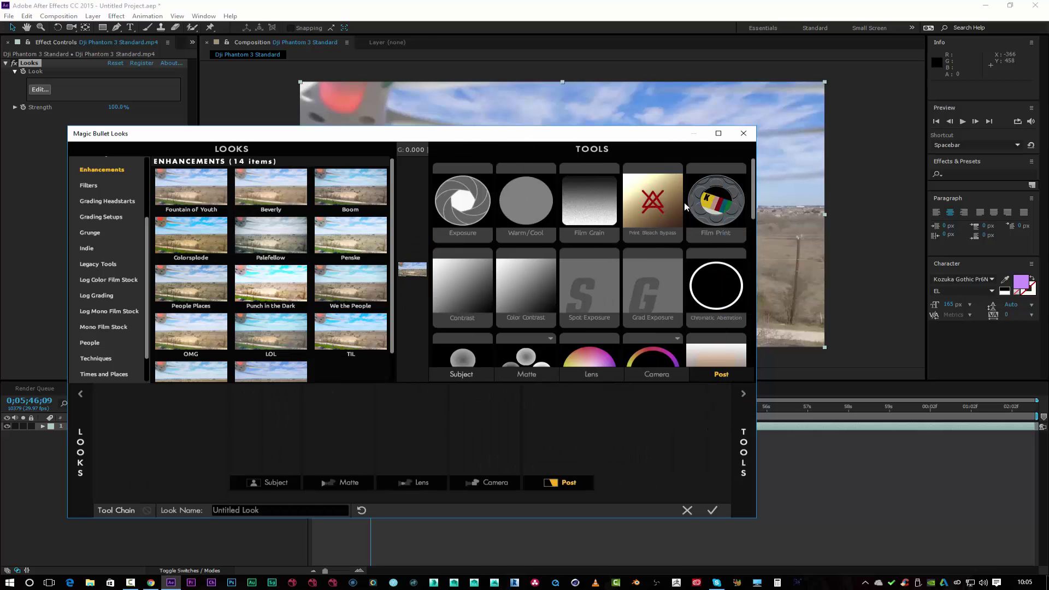
click(718, 134)
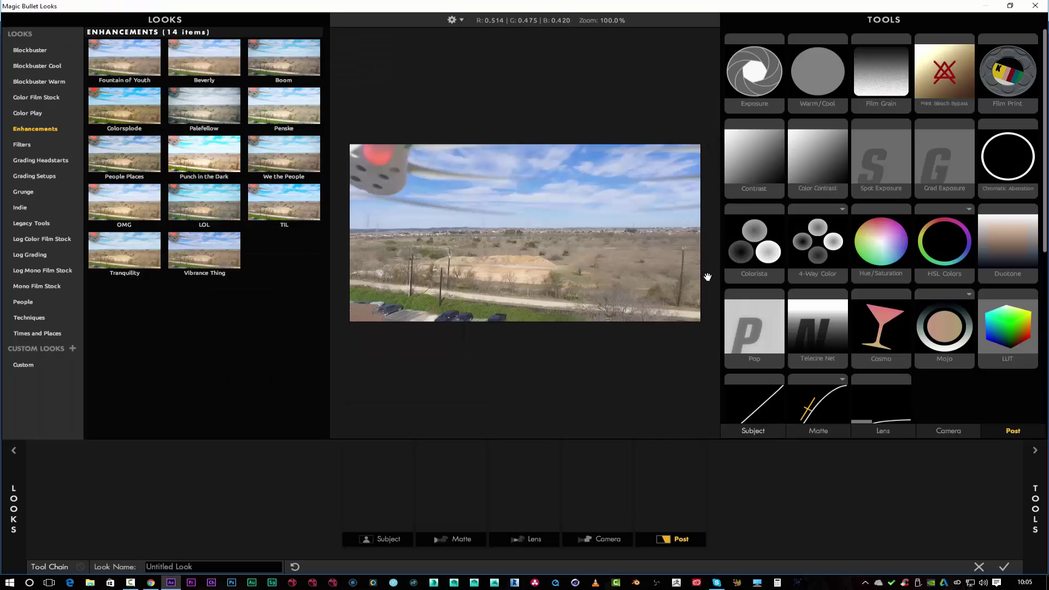
- Add the Colorista and LUT tools to the look's Subject stage and accept the look
drag(754, 252, 405, 479)
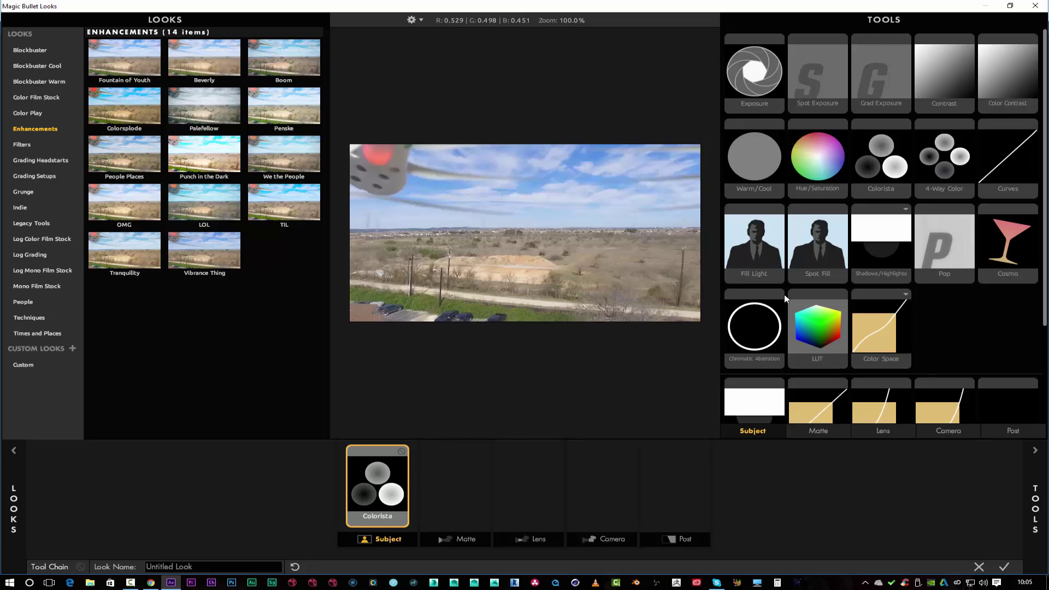
drag(810, 325, 455, 489)
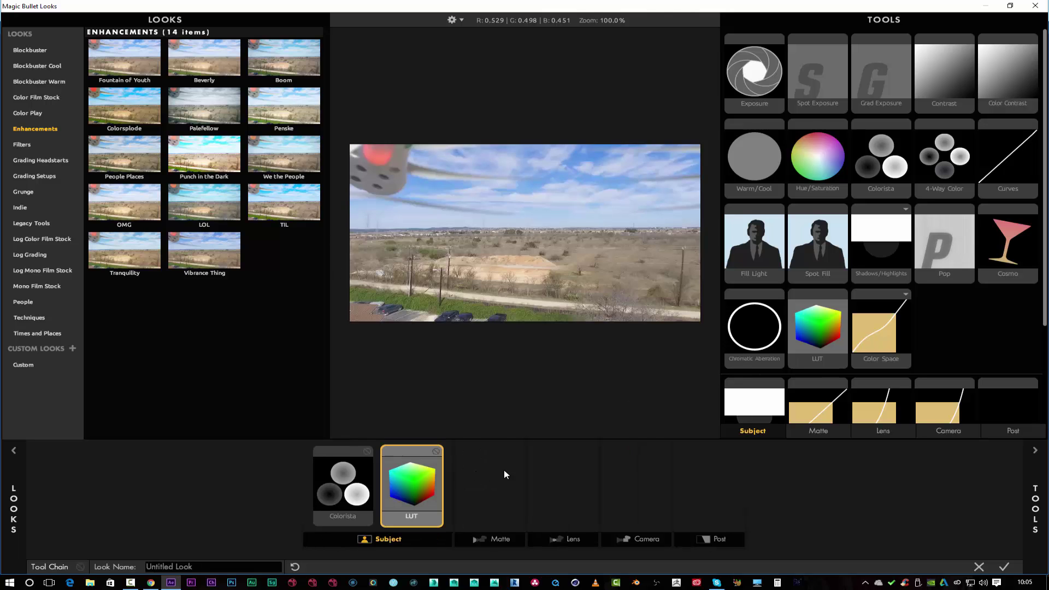
click(1004, 568)
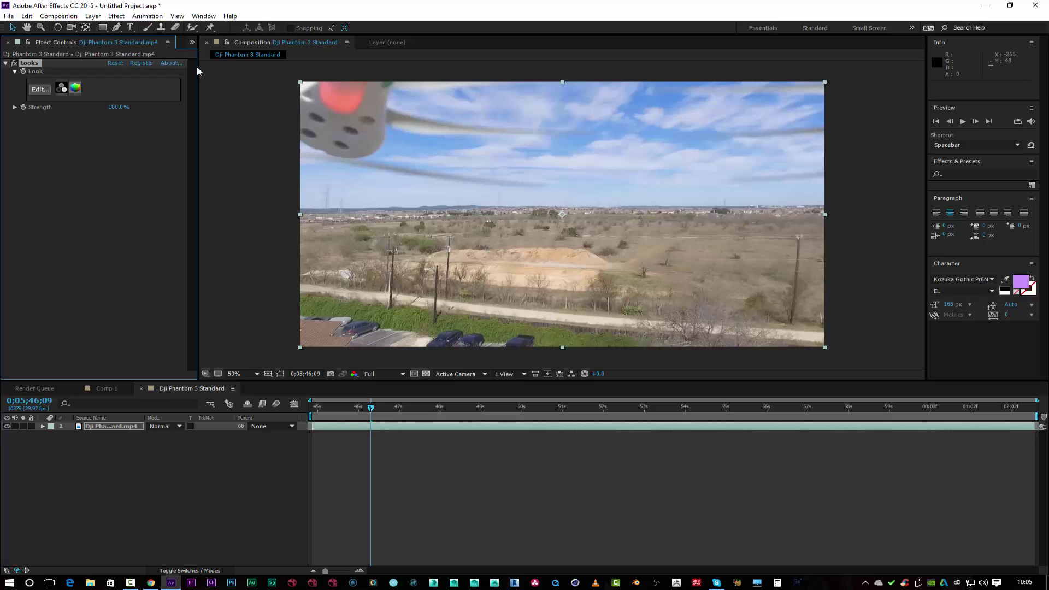
- Add the Magic Bullet Colorista III effect to the footage and widen the effect settings area to fit its color wheels
click(115, 16)
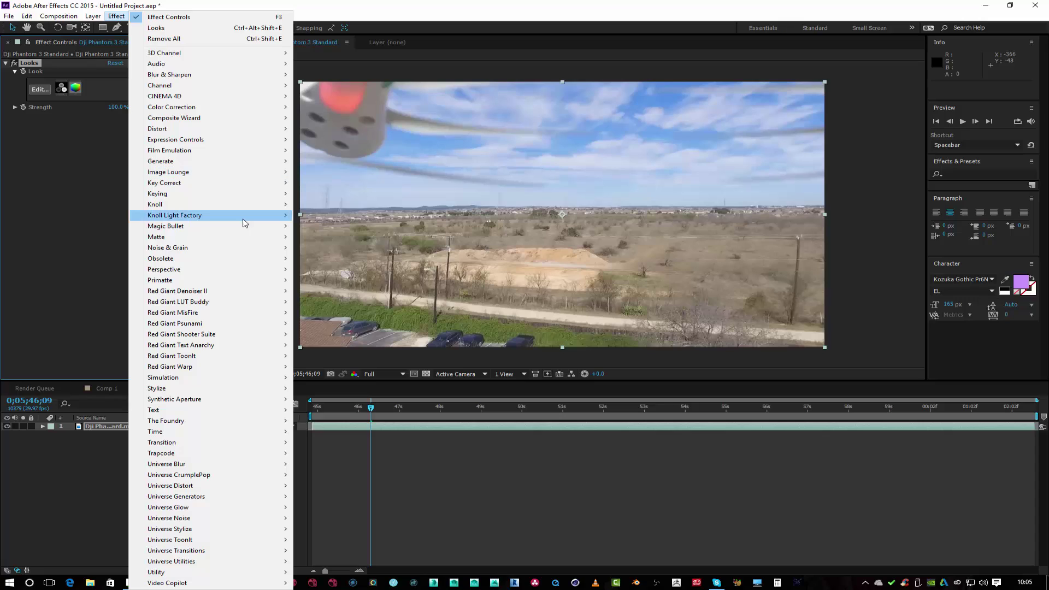
mouse_move(261, 228)
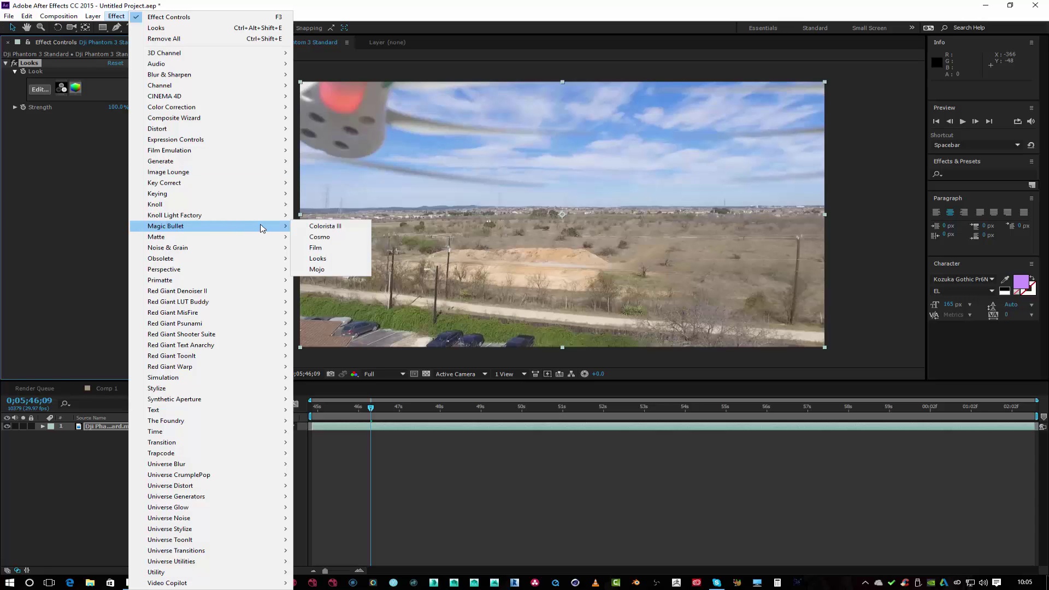
click(312, 226)
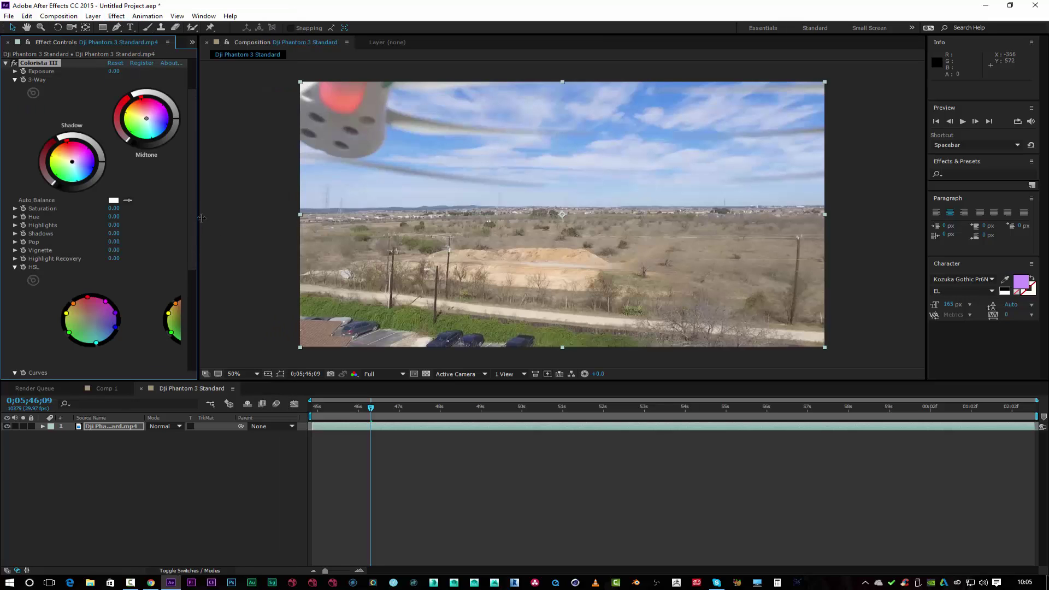
drag(196, 224, 265, 202)
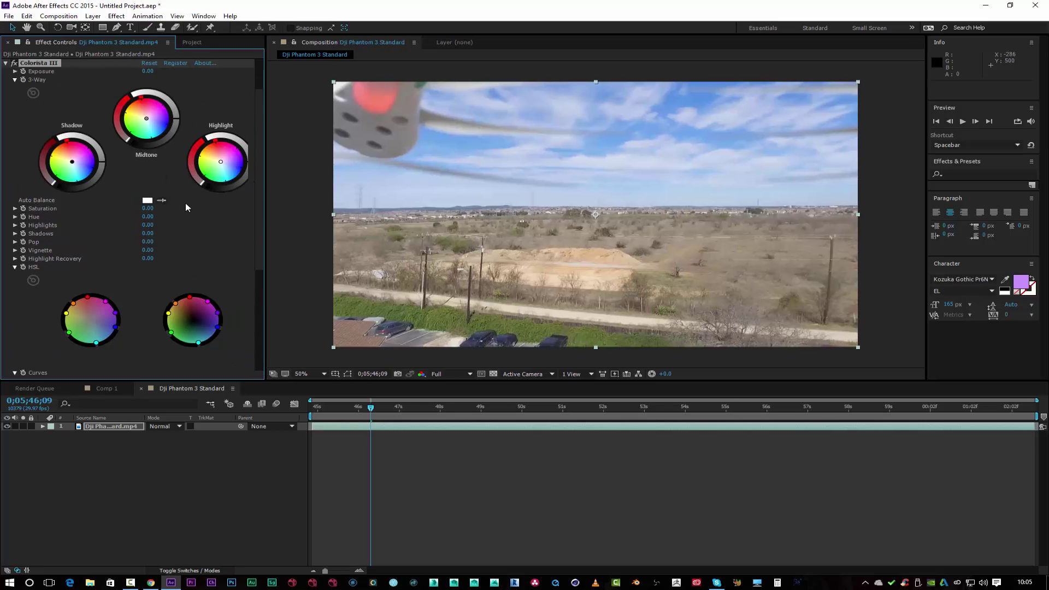
- Look over Colorista III's HSL and curves settings, trying a slight nudge at the middle of the RGB curve
scroll(182, 211, down, 3)
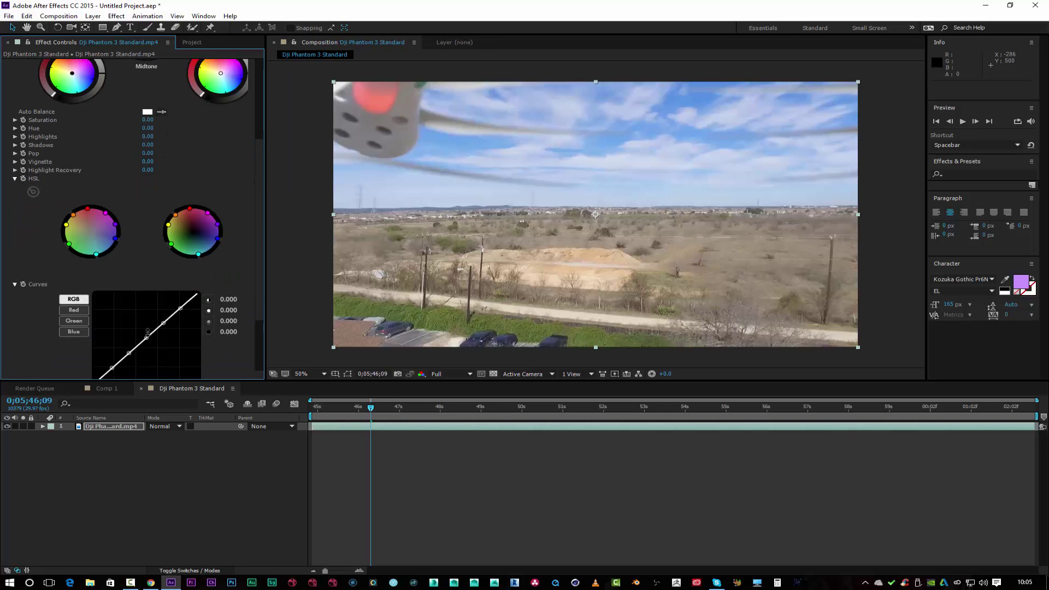
mouse_move(146, 334)
mouse_down()
mouse_move(146, 319)
mouse_move(147, 352)
mouse_move(147, 337)
mouse_up()
scroll(55, 172, up, 5)
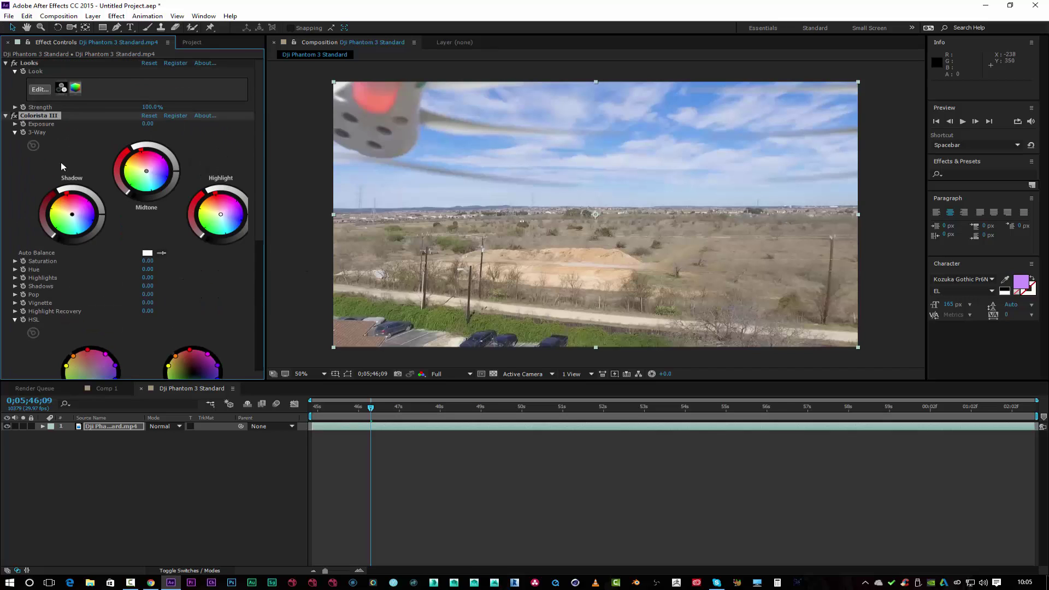
- Remove the Colorista III and Looks effects from the drone footage layer
key(Delete)
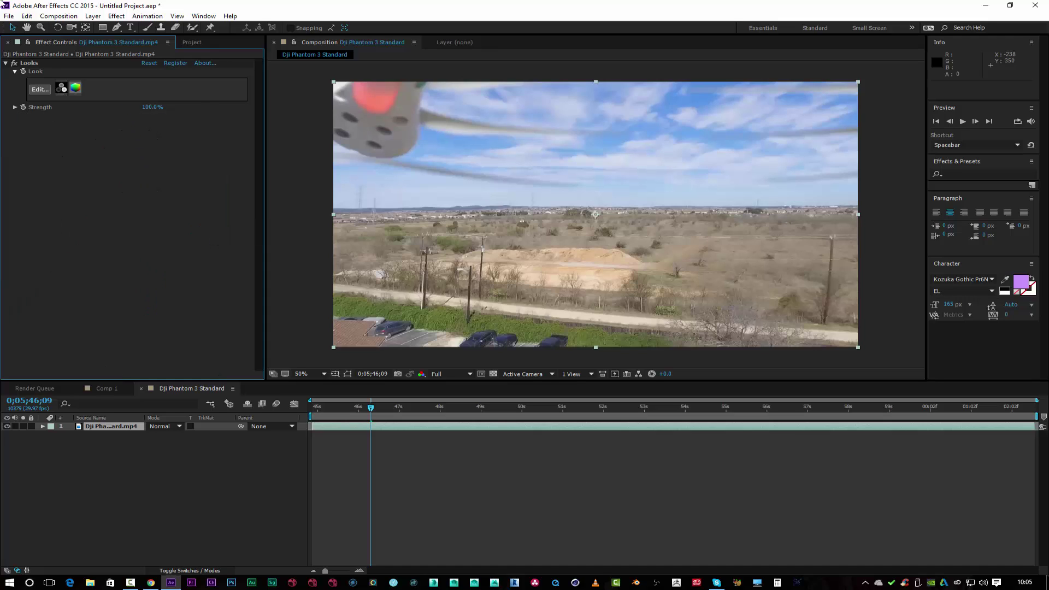
click(38, 62)
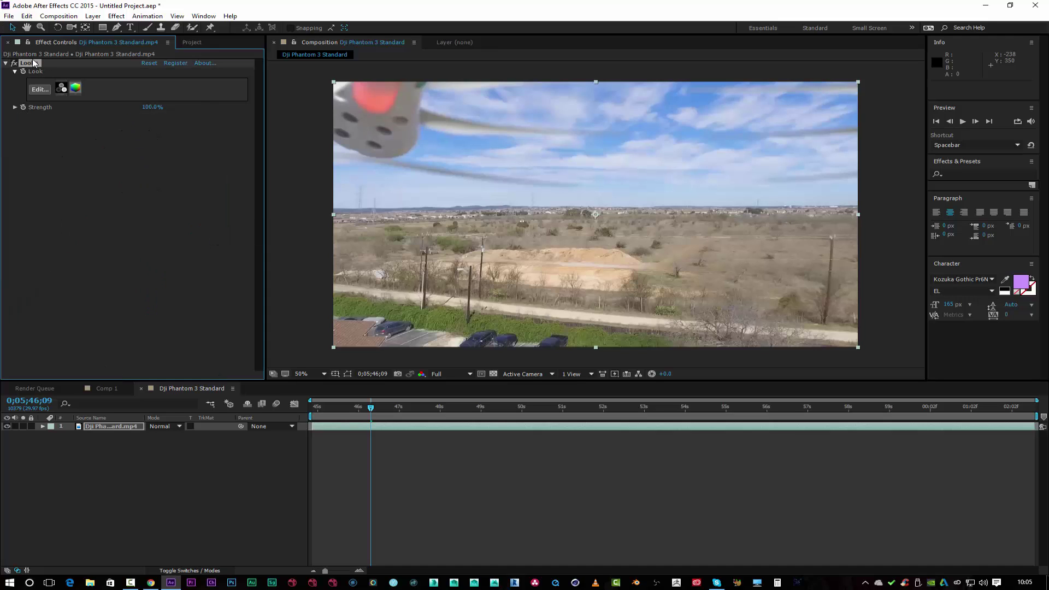
key(Delete)
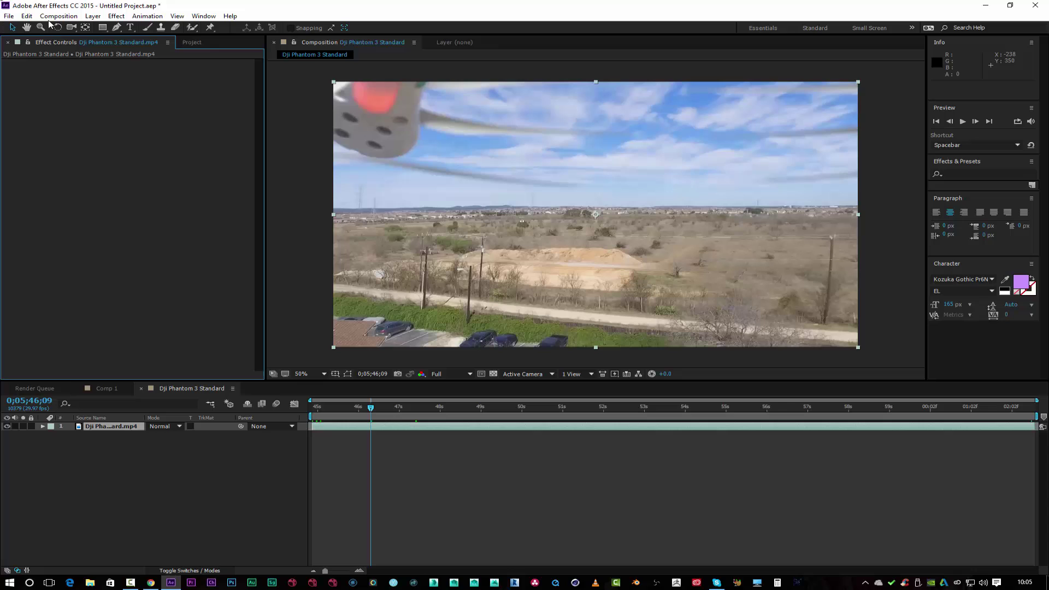
- Look through the Red Giant and Universe effect suites and apply the OverLight effect to the drone footage
click(116, 16)
mouse_move(258, 314)
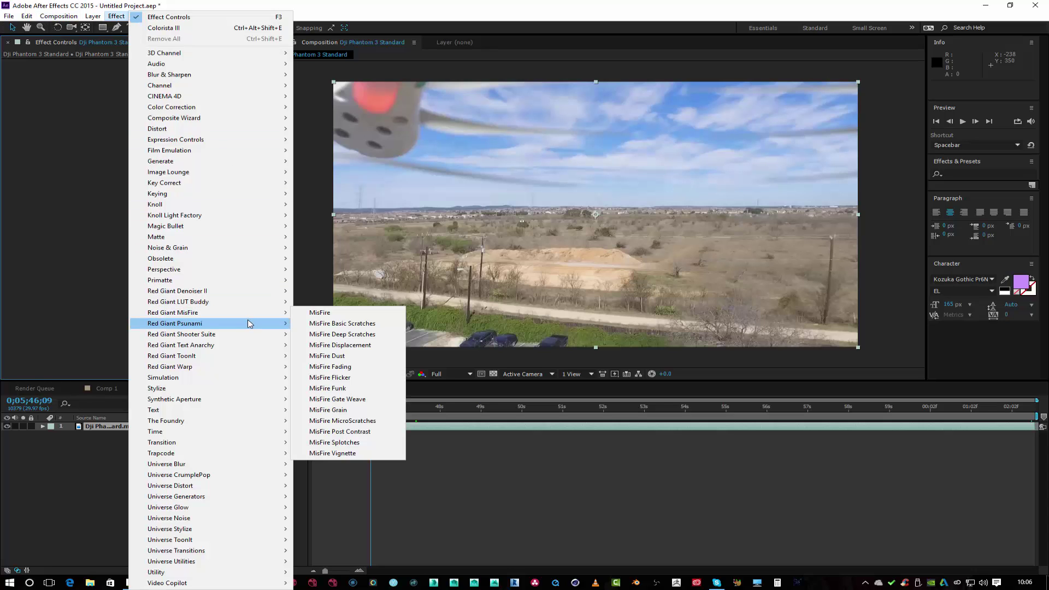
mouse_move(248, 334)
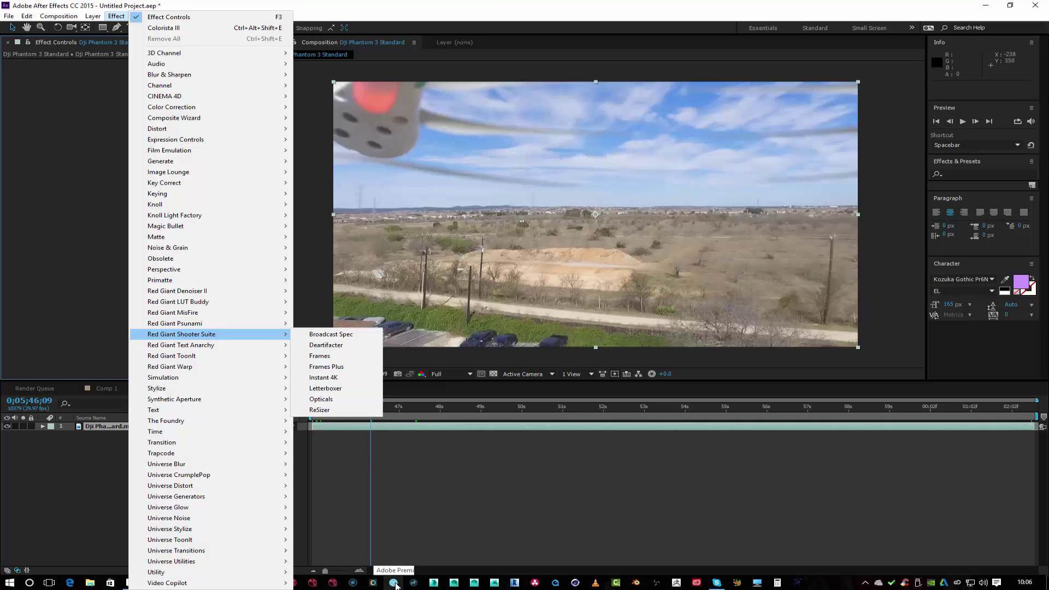
mouse_move(223, 390)
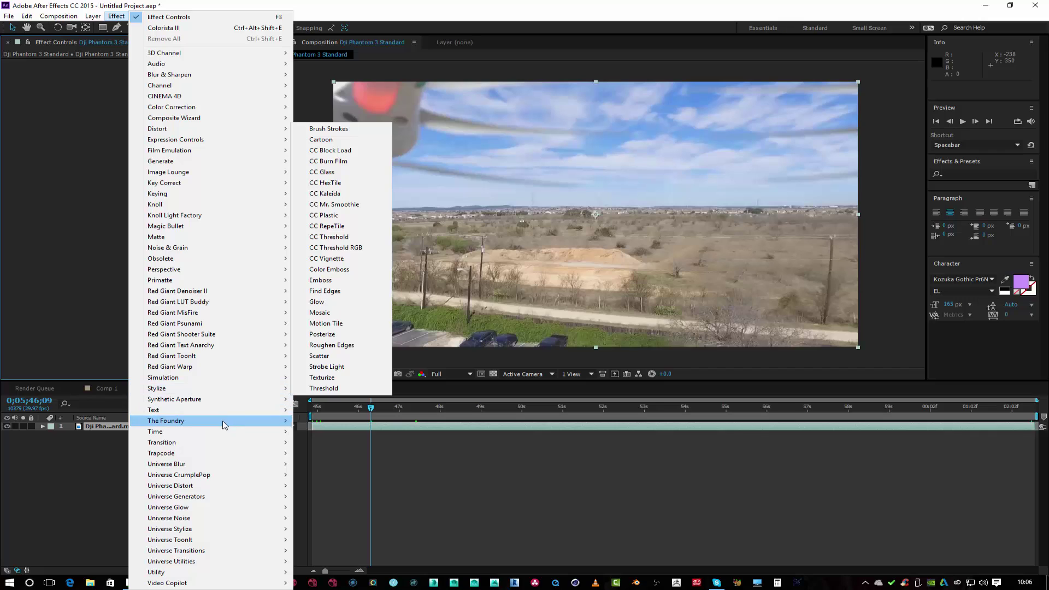
mouse_move(229, 472)
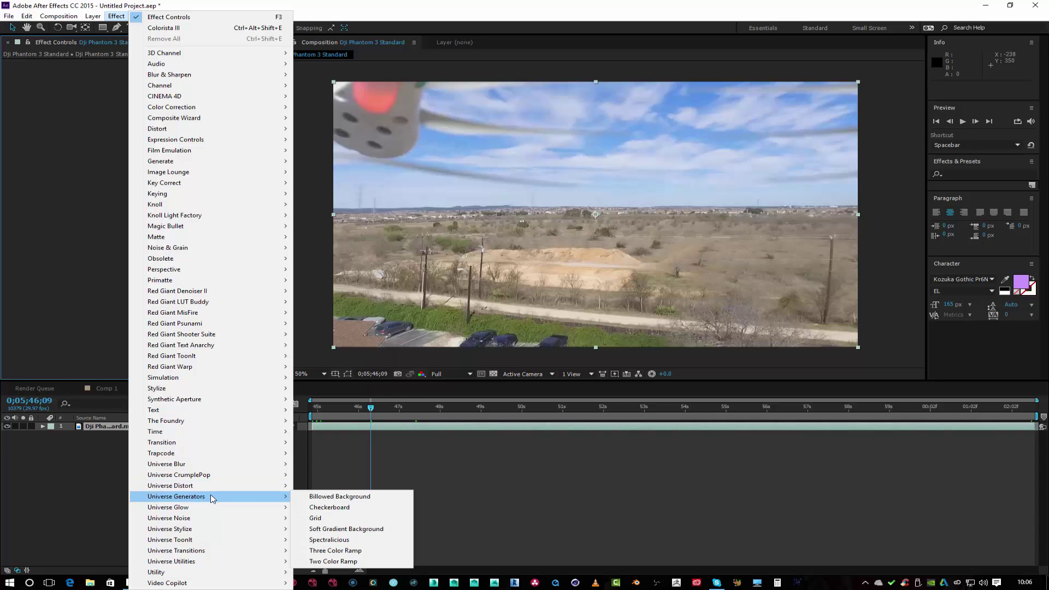
mouse_move(220, 507)
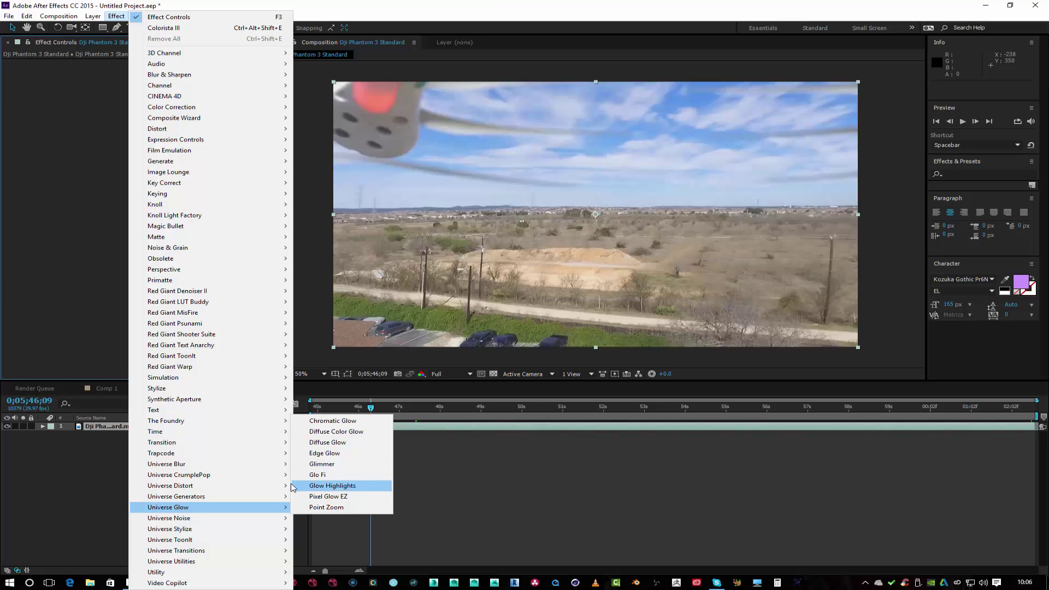
mouse_move(285, 478)
click(320, 518)
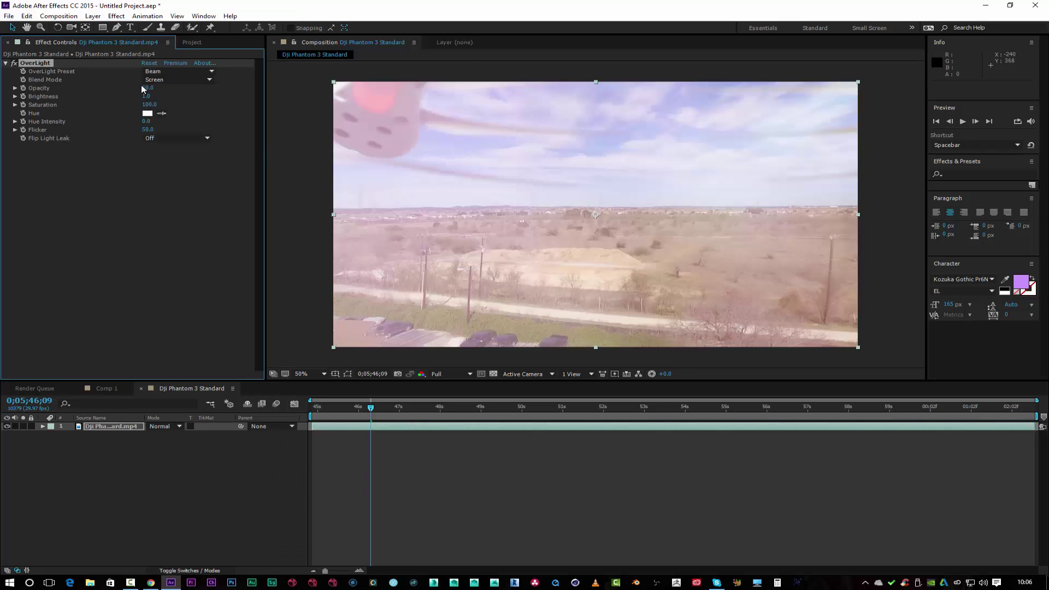
- Try OverLight at 37 opacity with the Ghost preset over the footage, and remove the effect
drag(150, 93, 130, 84)
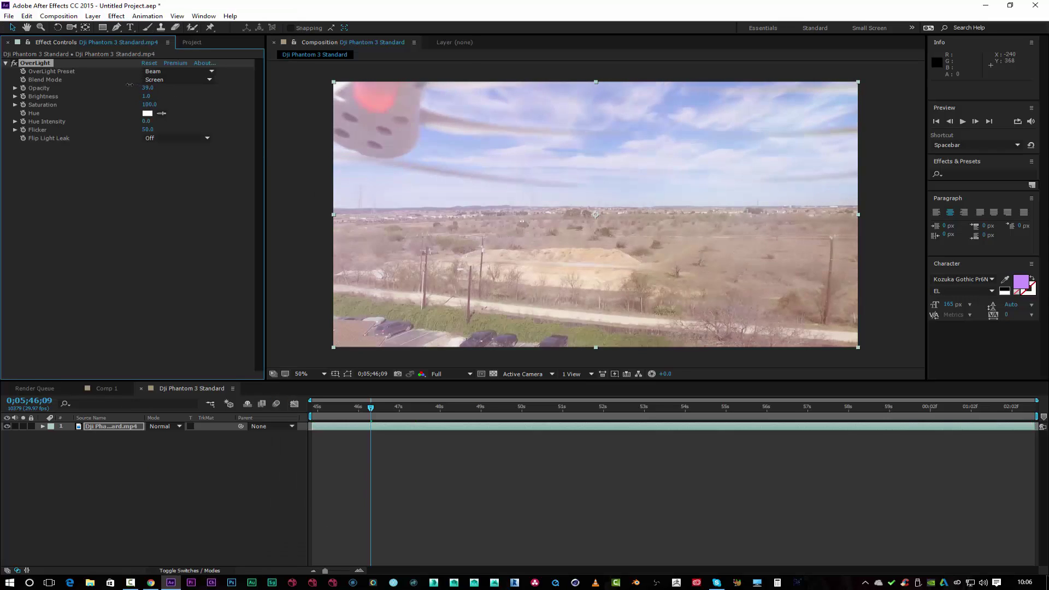
click(178, 71)
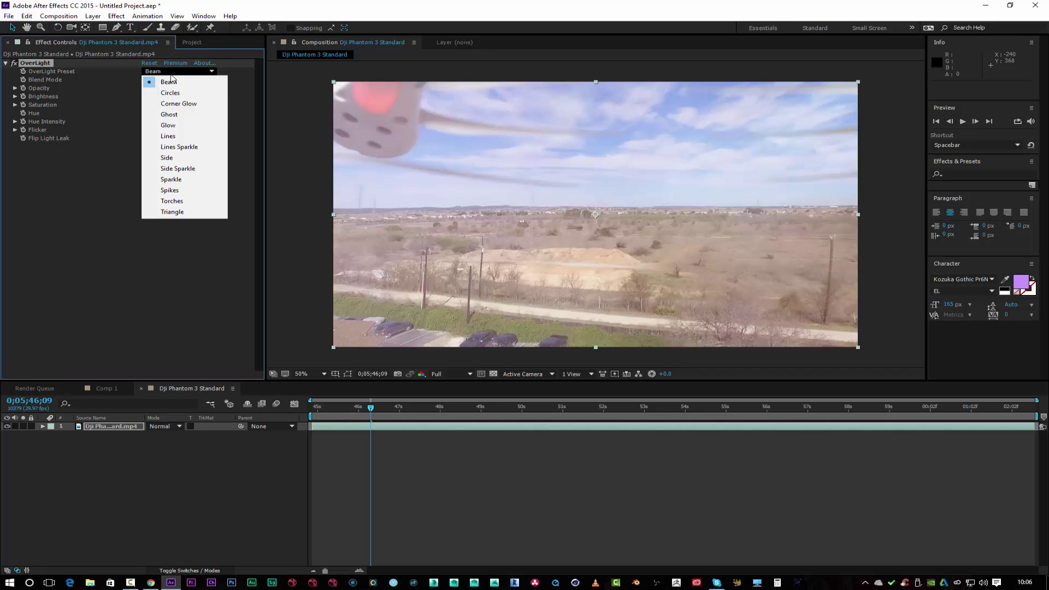
key(Escape)
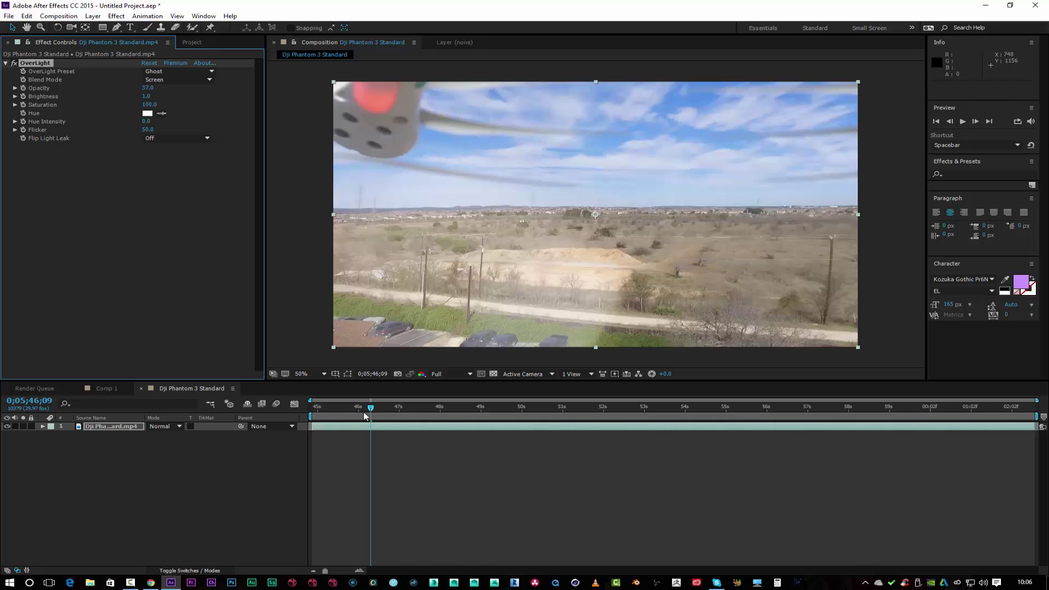
drag(371, 414, 286, 414)
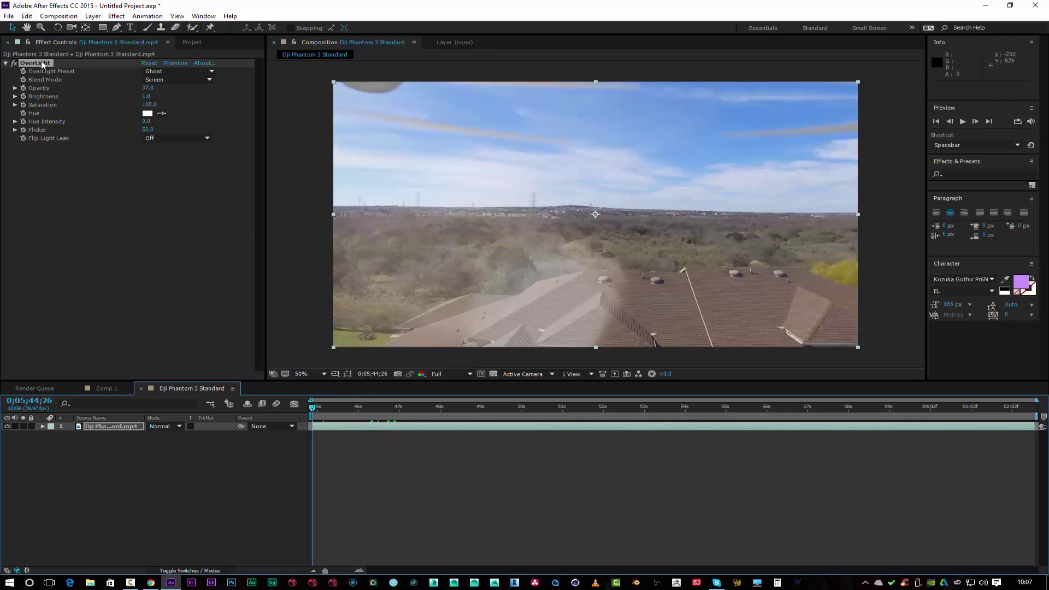
click(41, 61)
key(Delete)
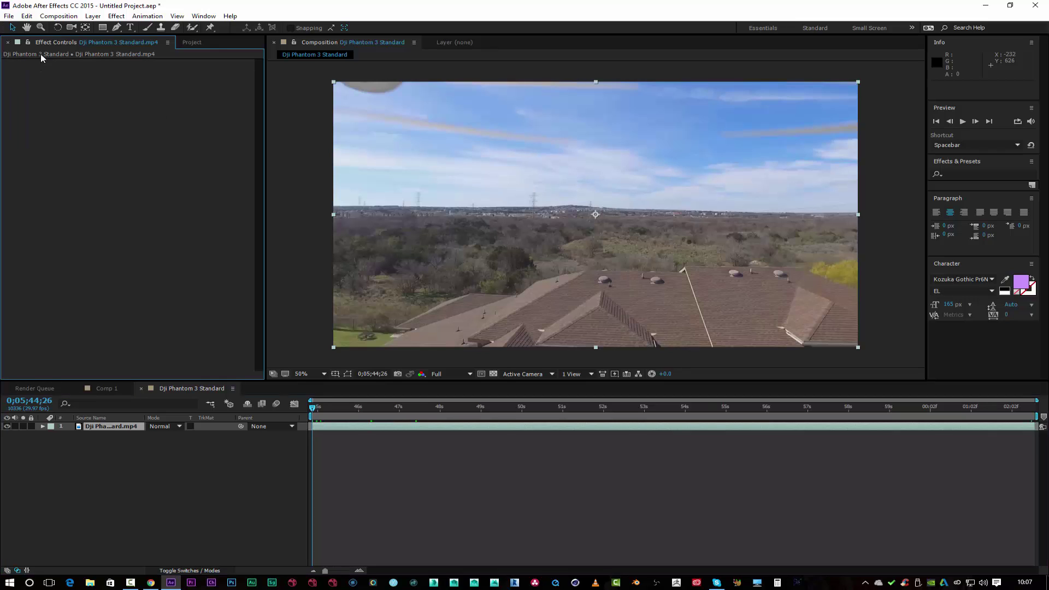
- Apply Trapcode Particular to the drone footage and scrub through its particle animation, returning to the composition's start
click(116, 16)
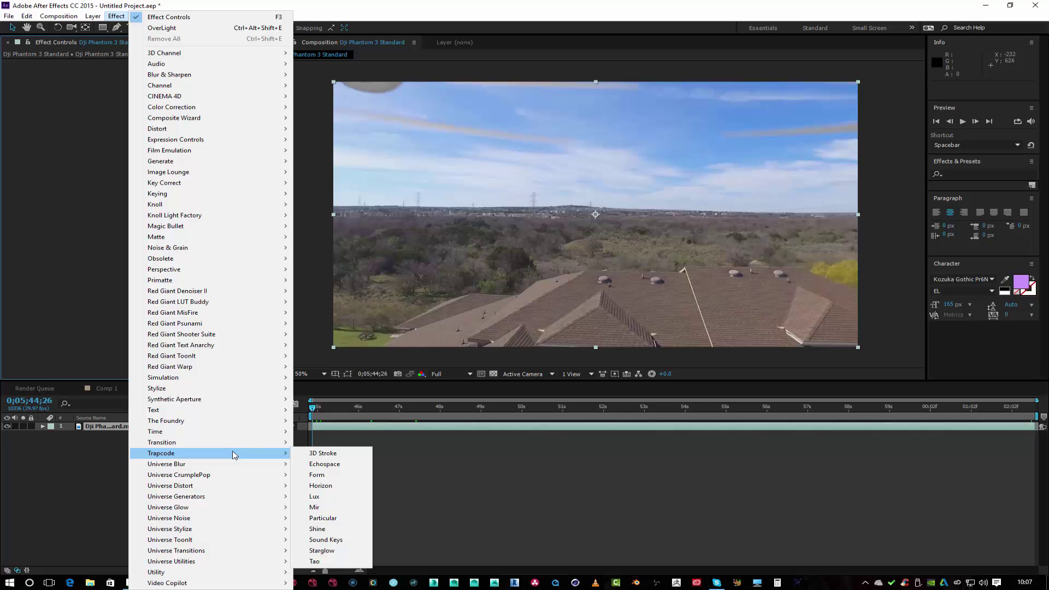
click(313, 517)
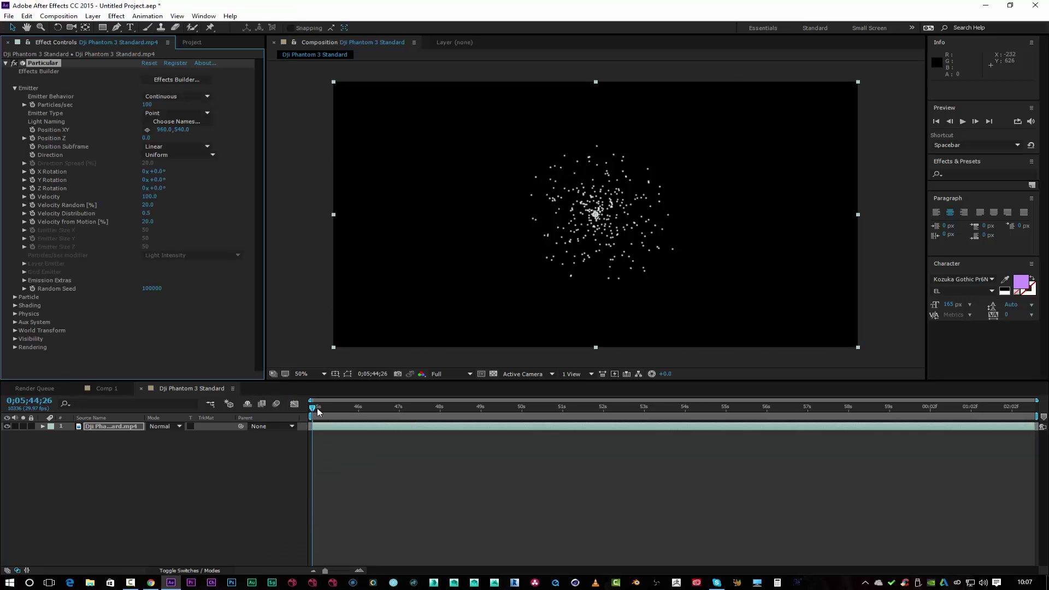
drag(312, 408, 347, 407)
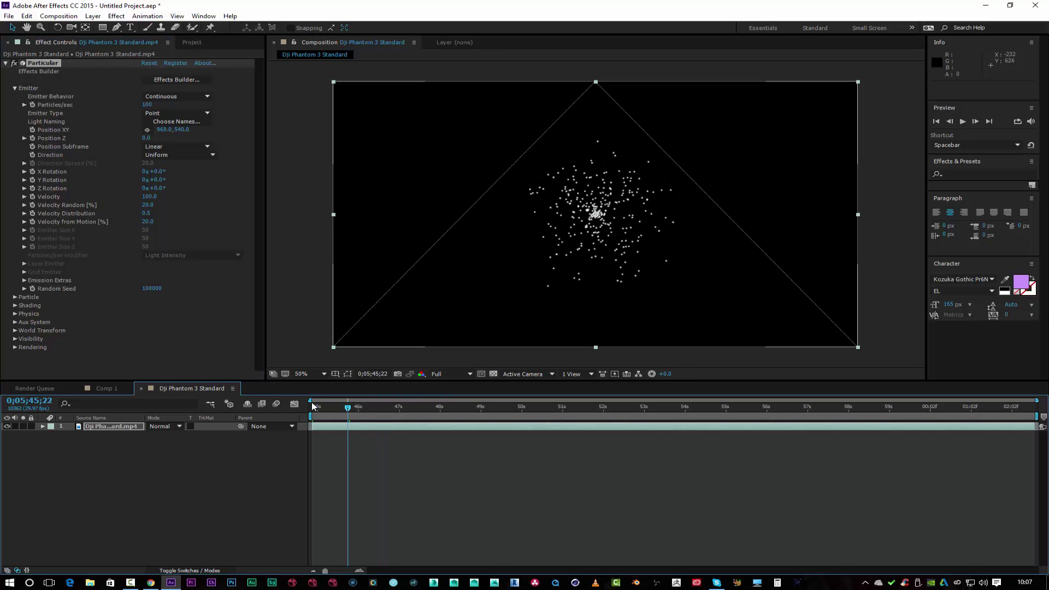
click(313, 406)
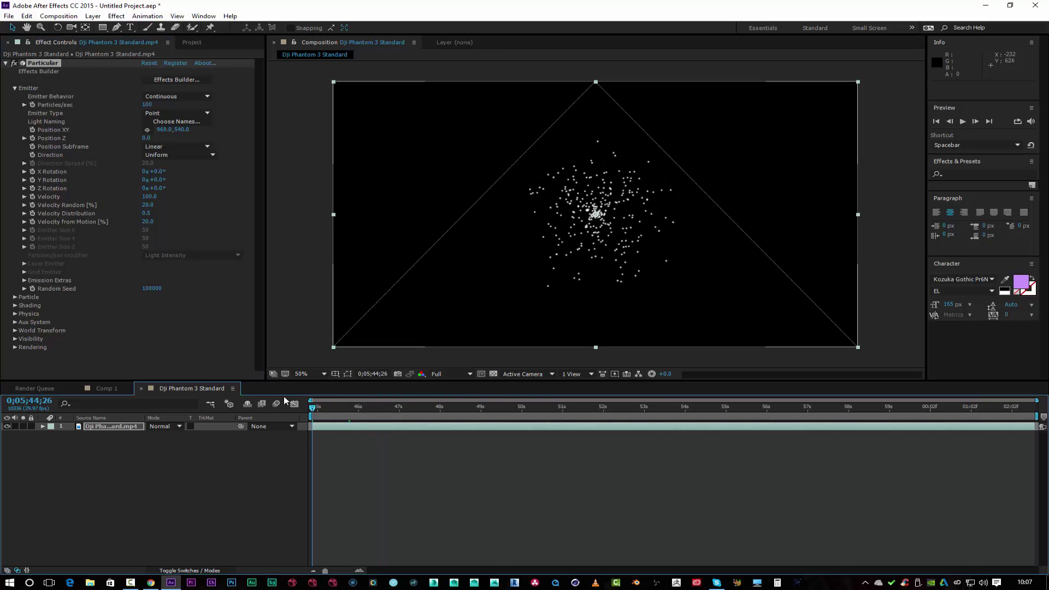
- In Particular's Effects Builder, switch the emitter's motion block to Directional and test the emission in the preview
click(185, 80)
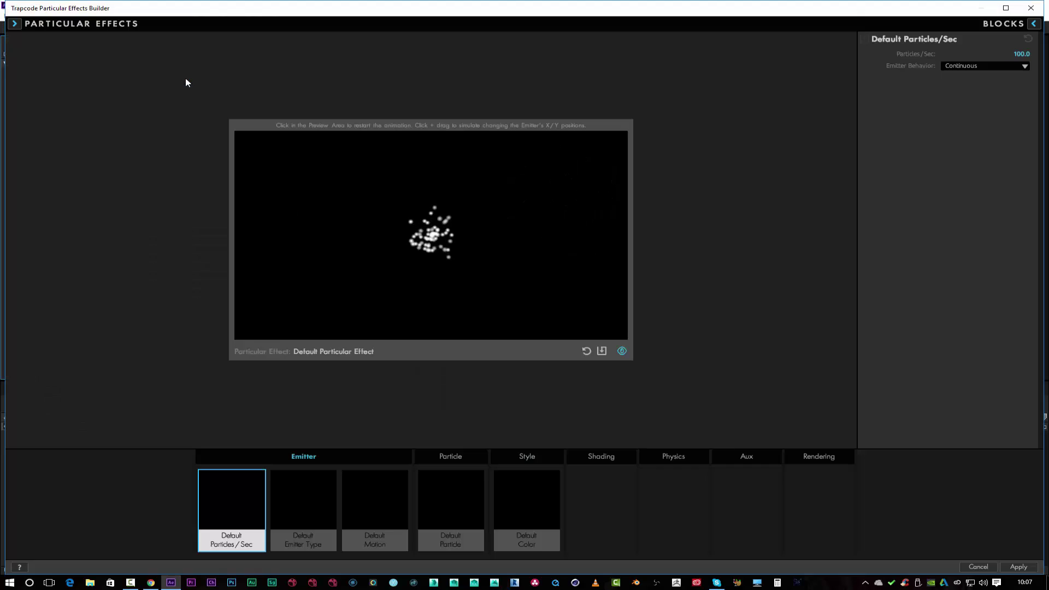
drag(428, 243, 344, 255)
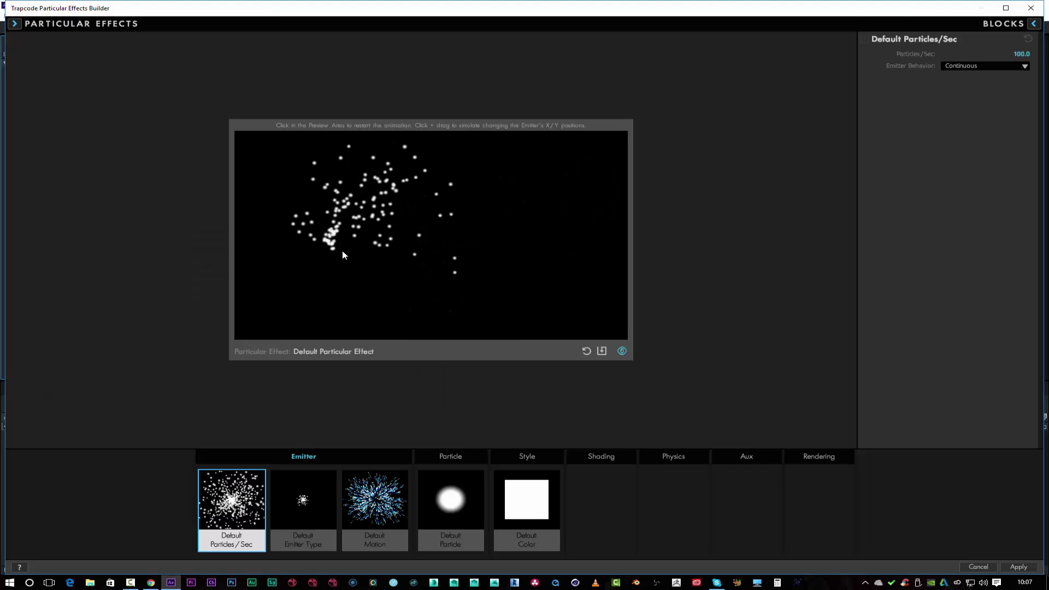
click(390, 496)
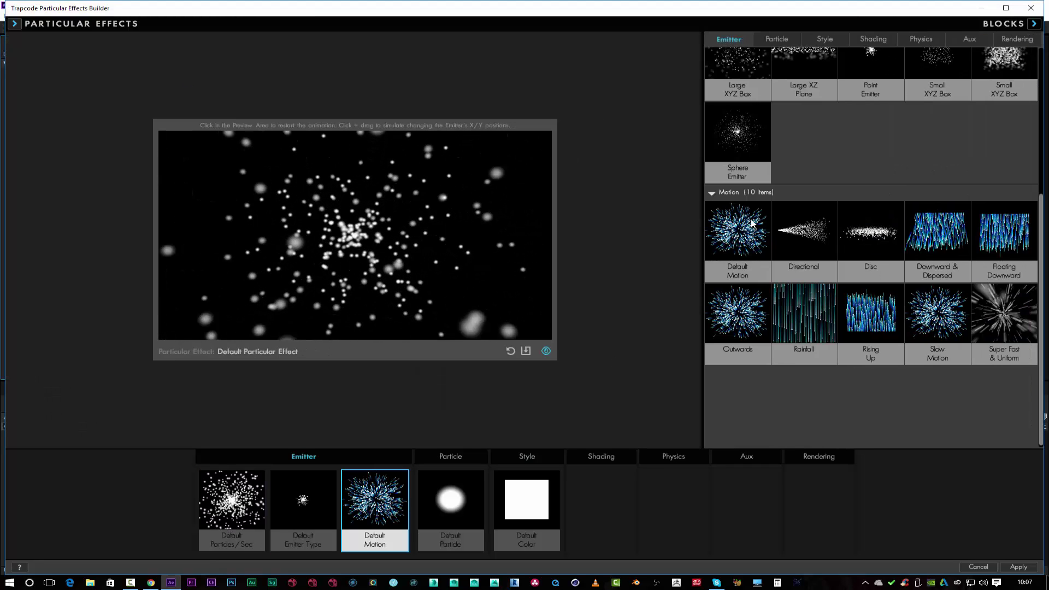
drag(390, 496, 657, 226)
click(360, 228)
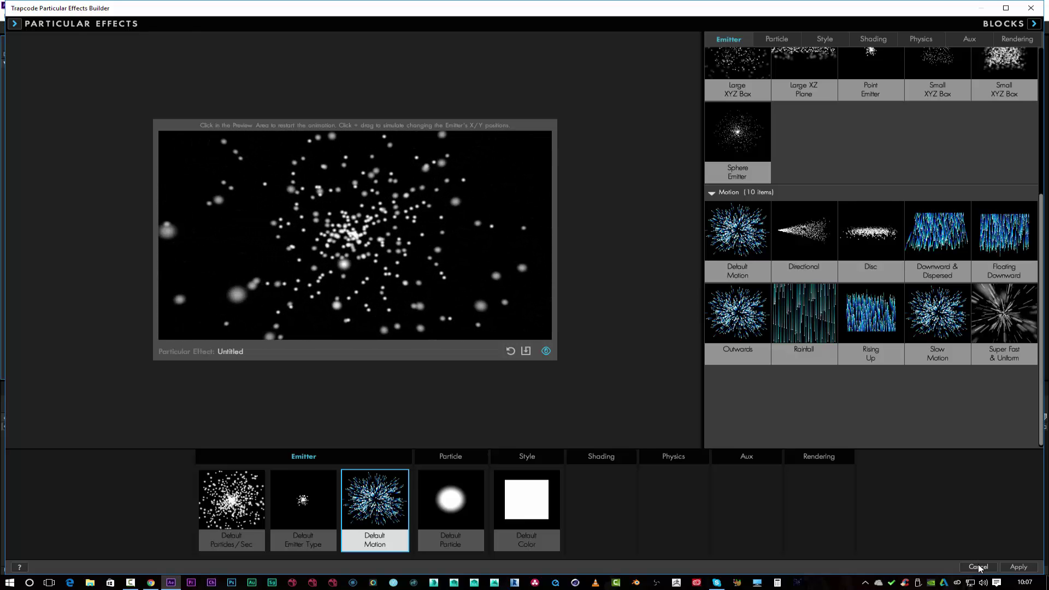
click(814, 230)
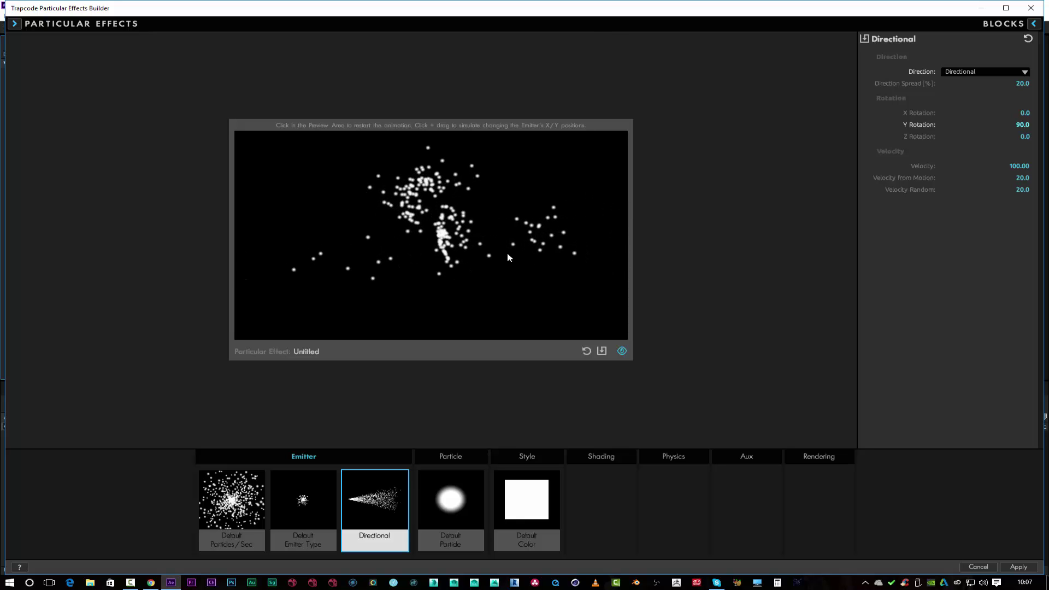
click(517, 214)
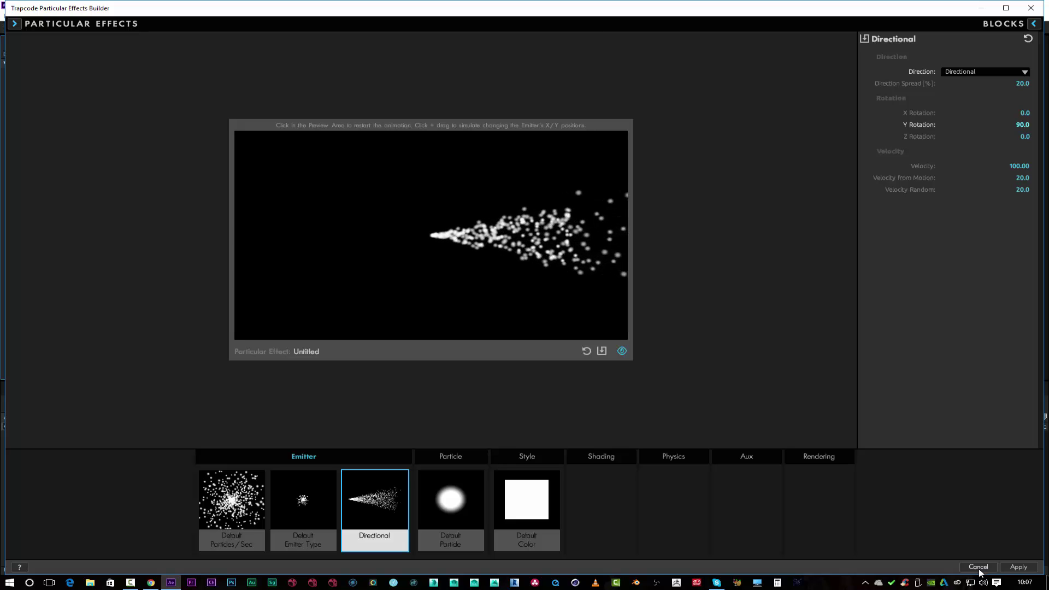
- Preview the directional emission in the maximized Effects Builder, discard its changes, and remove Particular from the footage
click(1006, 9)
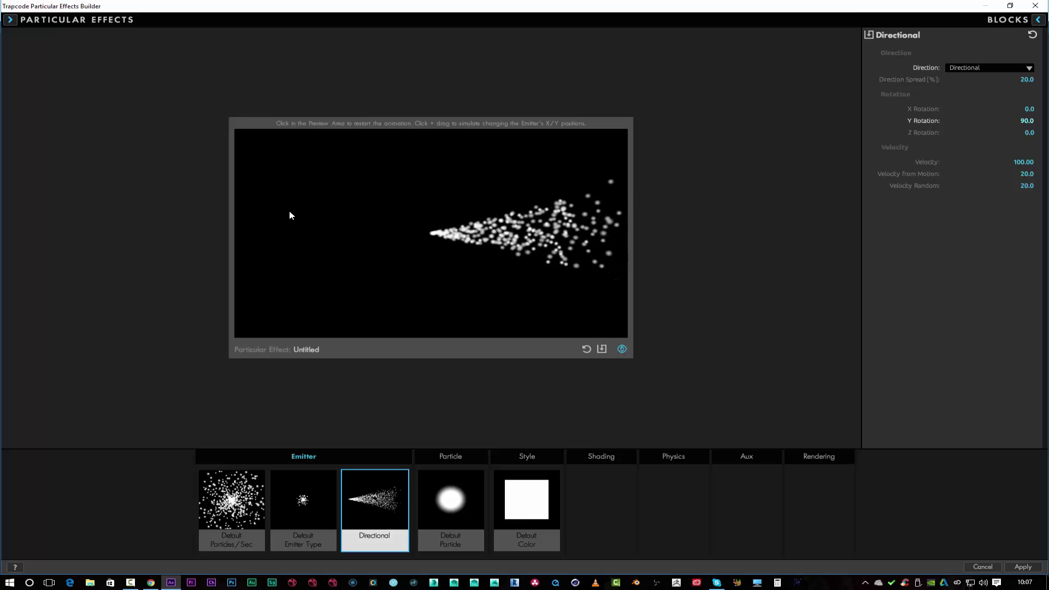
drag(465, 235, 408, 196)
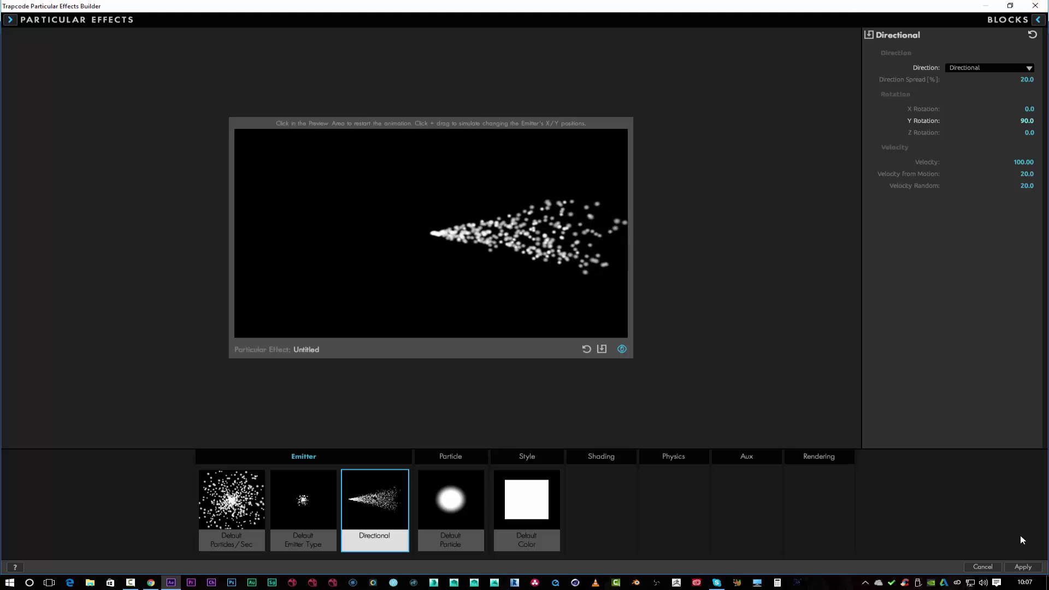
click(989, 571)
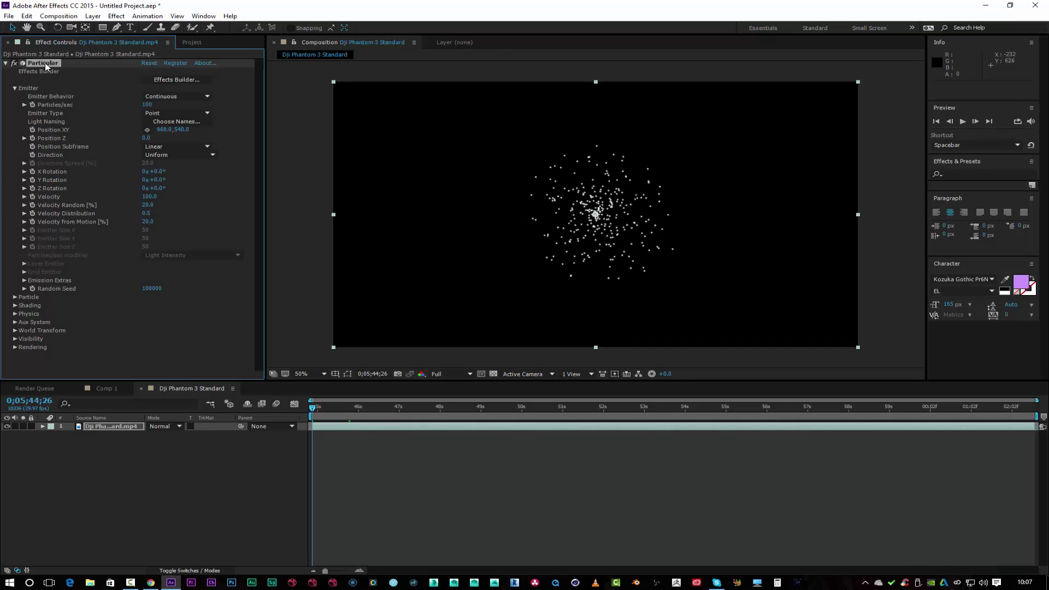
key(Delete)
- Apply the Video Copilot Element effect to the drone footage and bring up its settings
click(124, 16)
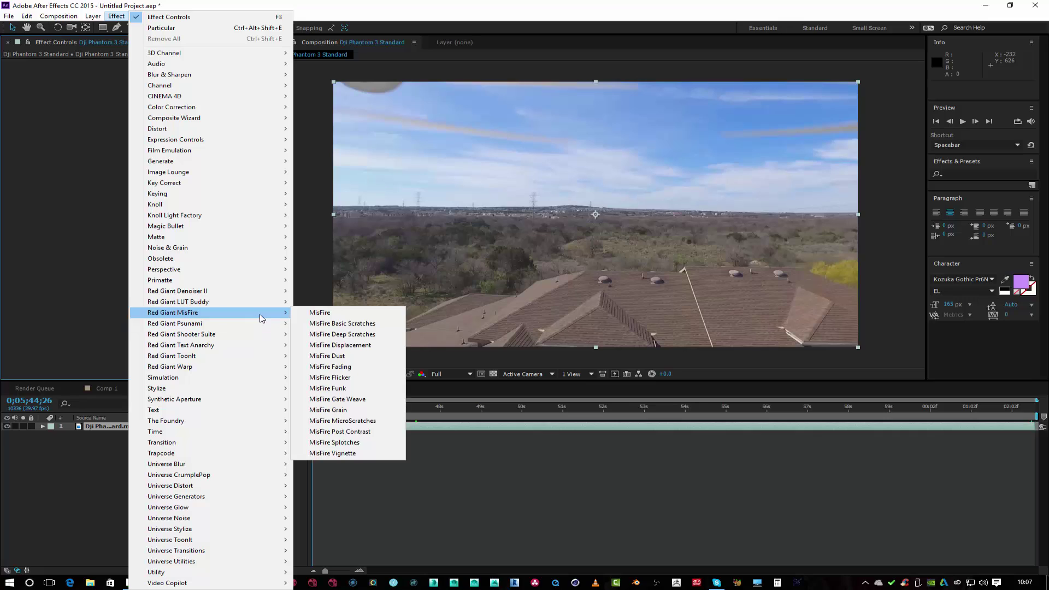
mouse_move(255, 335)
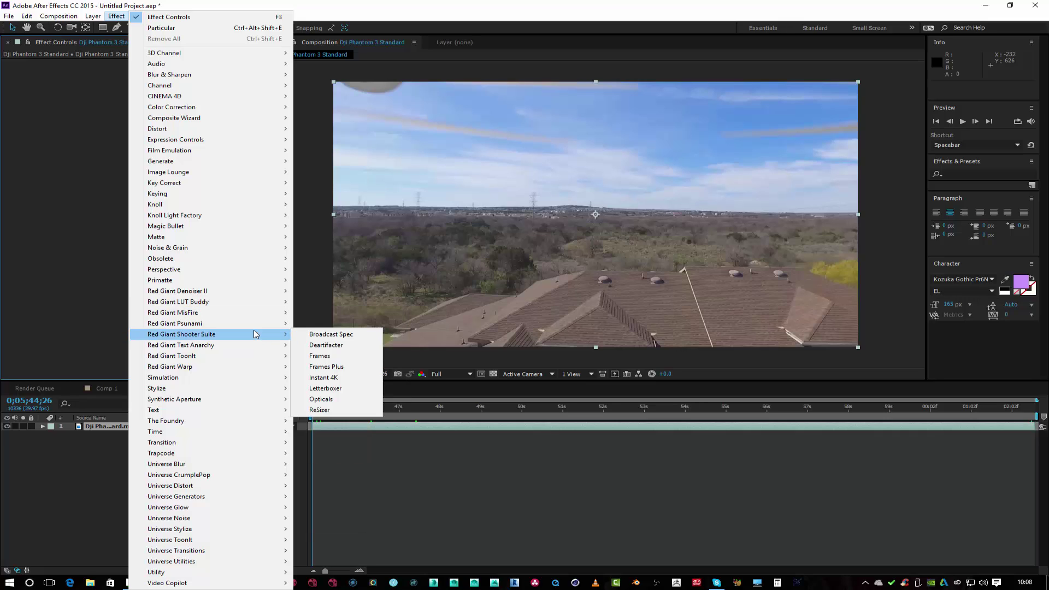
mouse_move(236, 372)
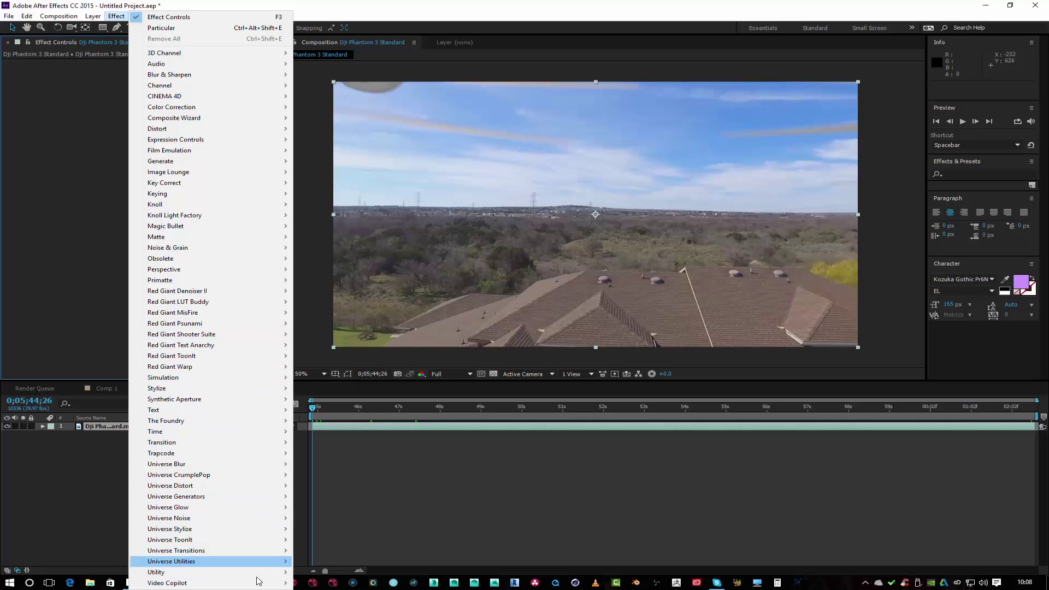
mouse_move(257, 587)
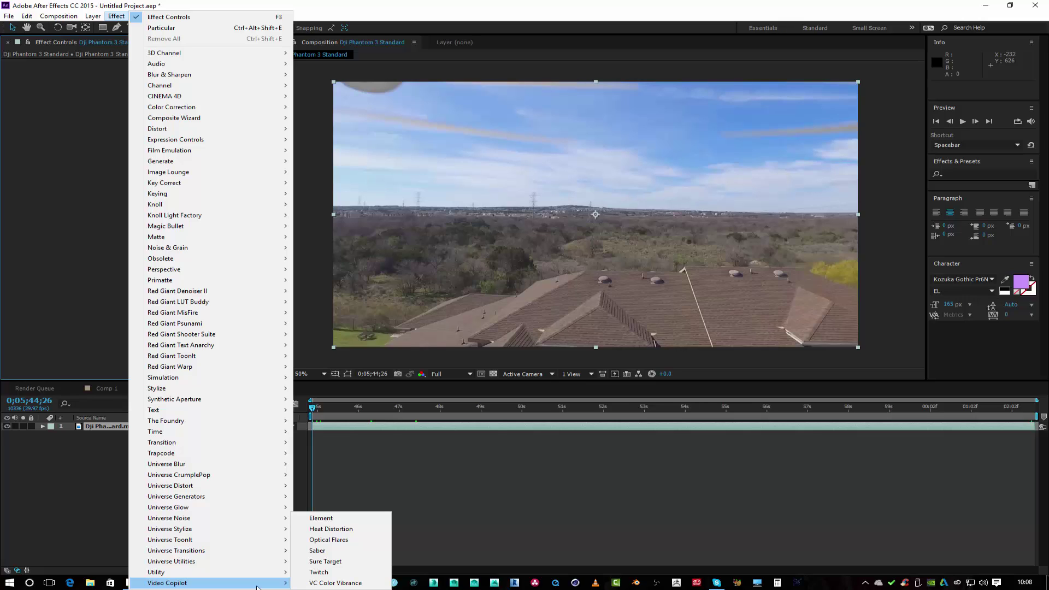
click(348, 519)
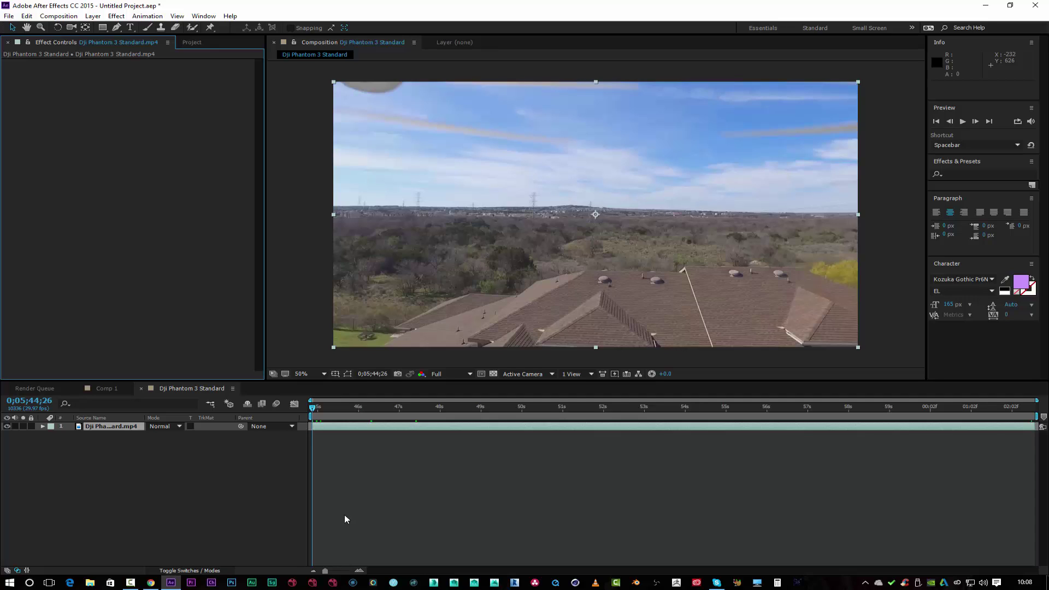
click(211, 44)
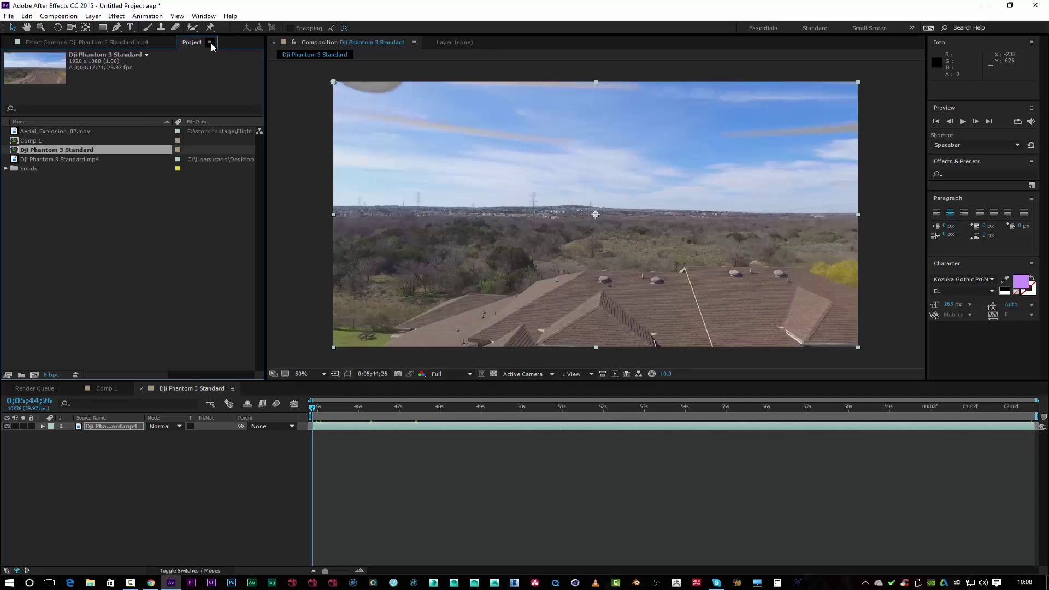
click(102, 41)
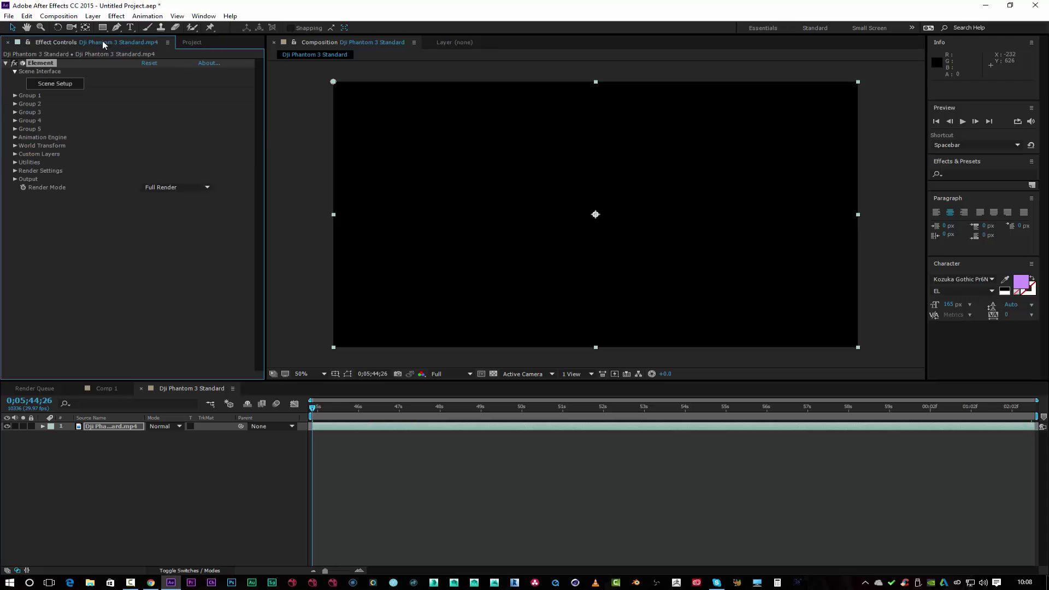
- In Element's Scene Setup, add the Airliner model from the Jet_Strike pack and show the environment in the preview
click(70, 84)
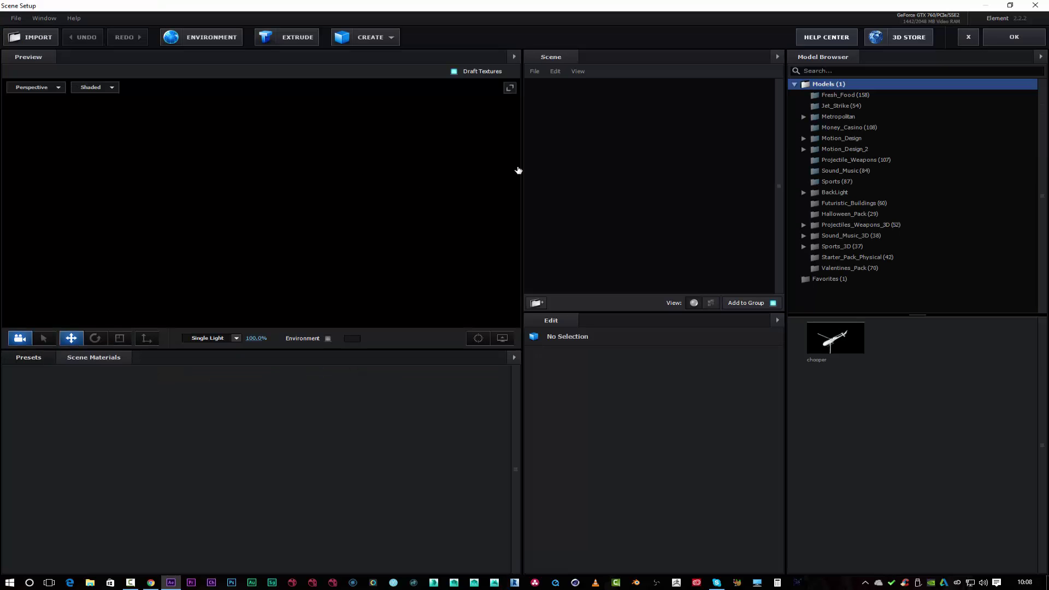
click(830, 106)
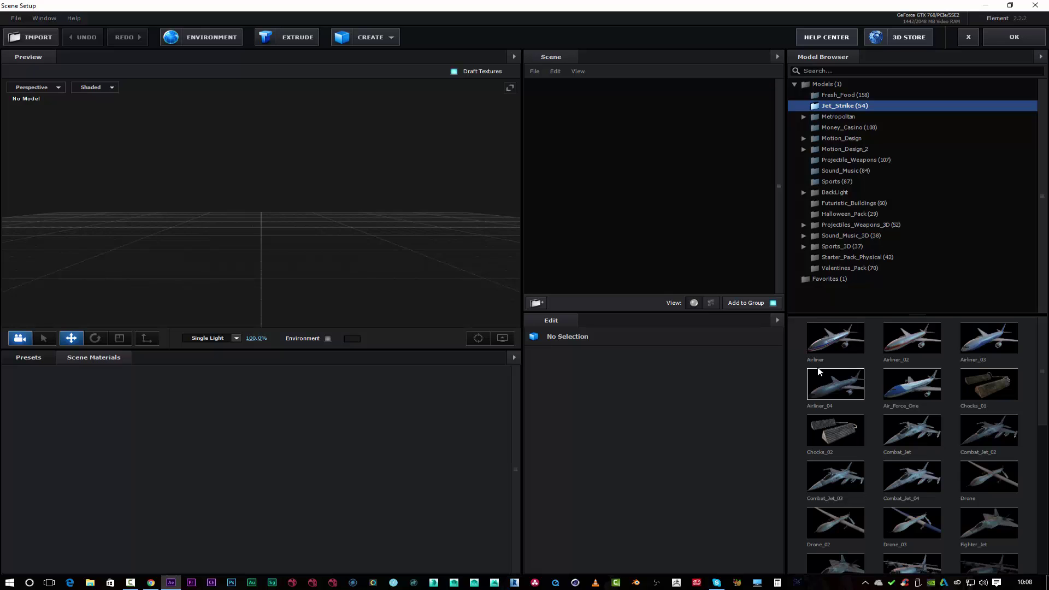
click(836, 337)
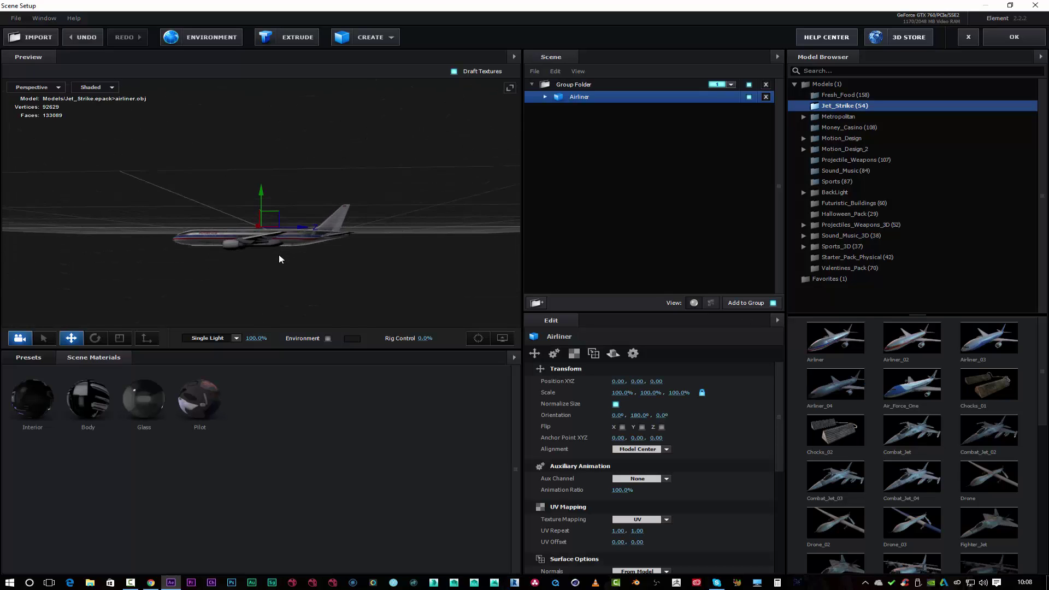
click(327, 338)
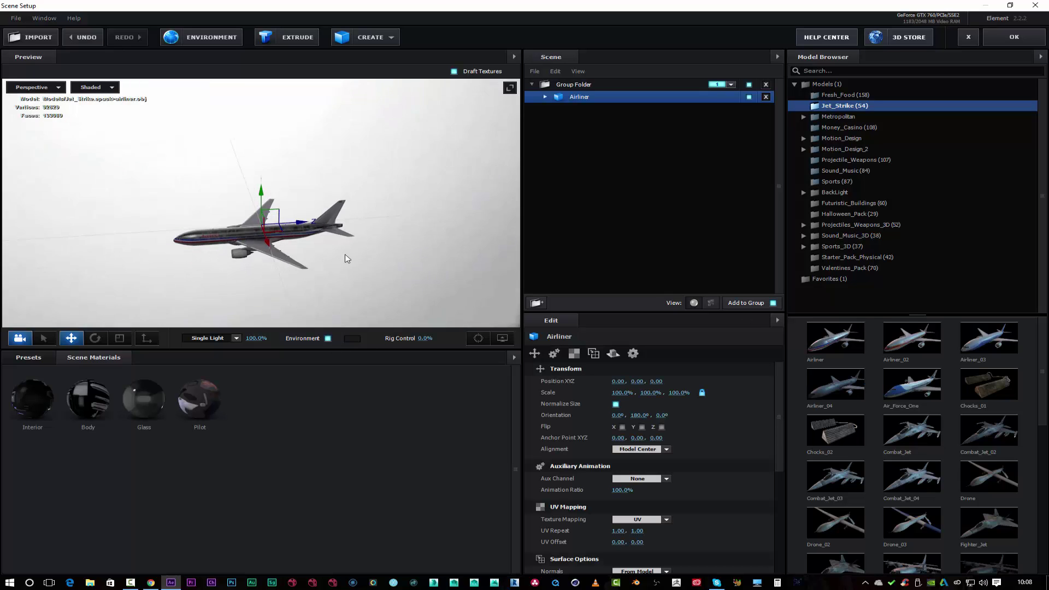
- Accept the Element scene with the Airliner and add a camera layer to the composition
click(998, 37)
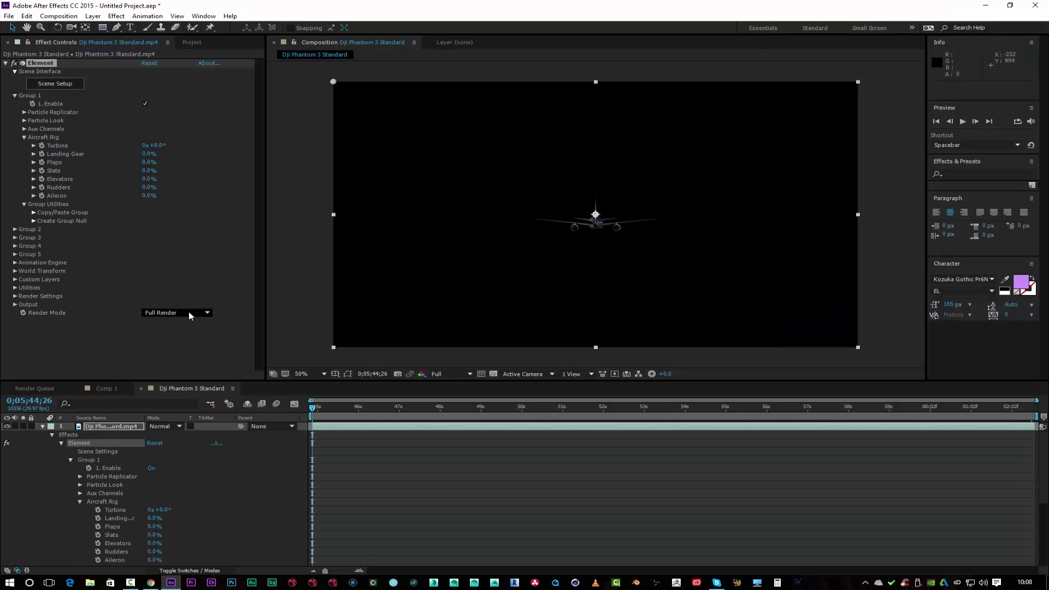
click(42, 427)
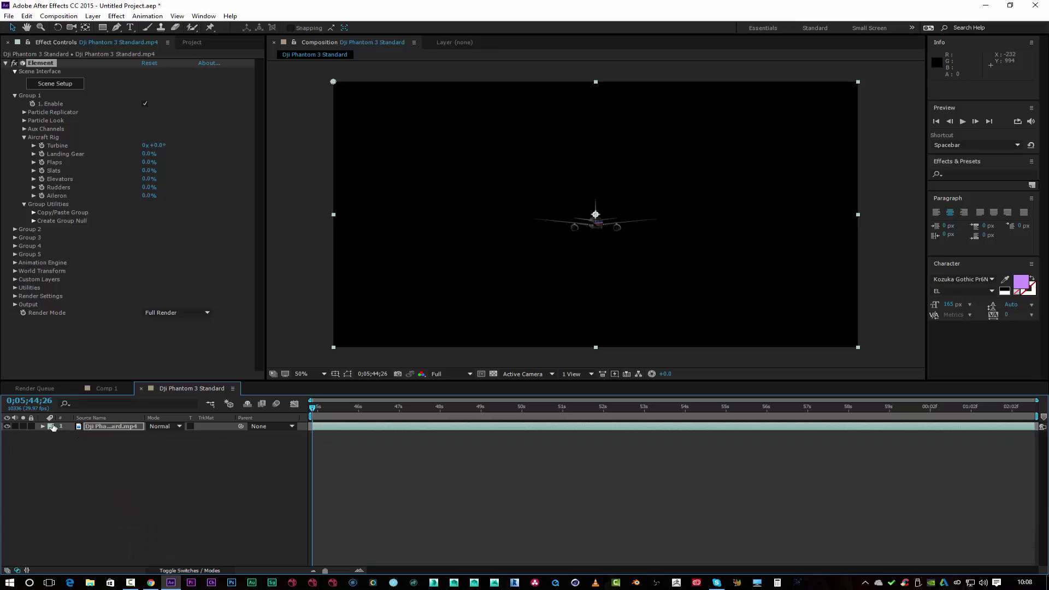
click(93, 16)
mouse_move(194, 29)
click(307, 60)
drag(645, 395, 617, 396)
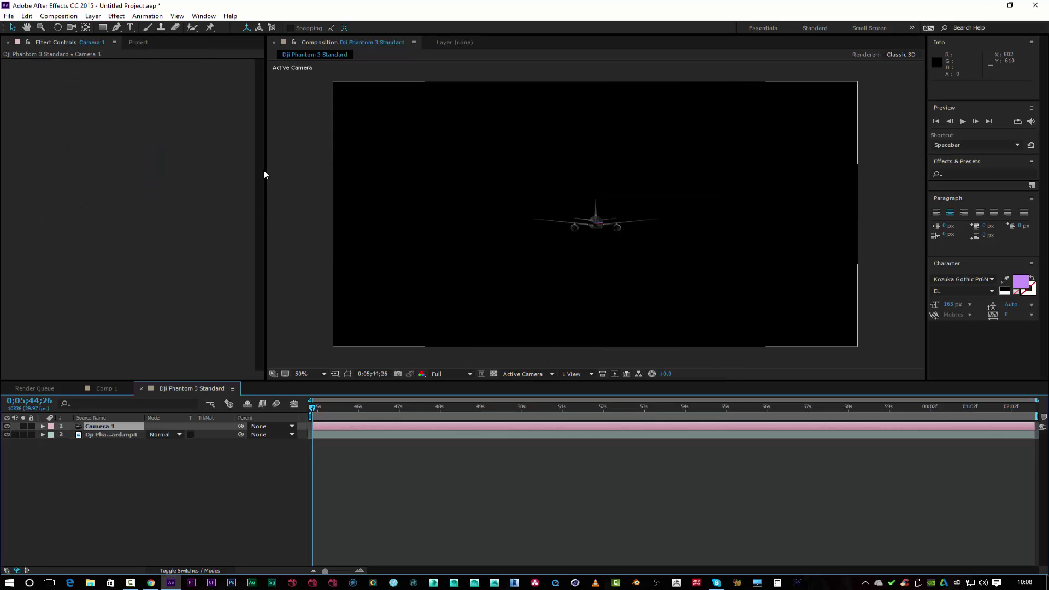
- Set the composition preview resolution to Half and orbit the camera to view the airliner from its side
click(72, 27)
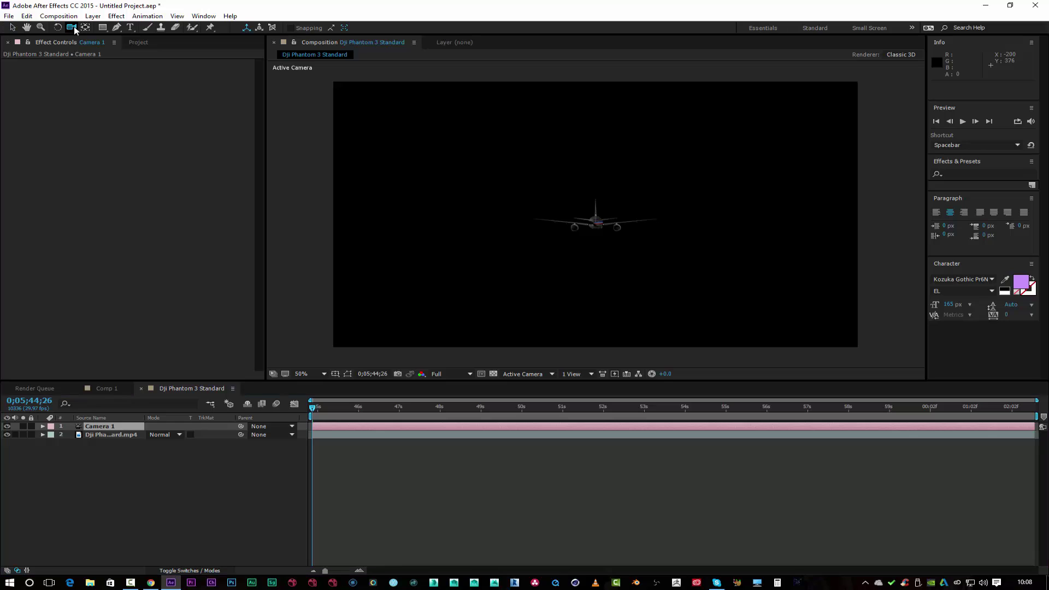
click(562, 218)
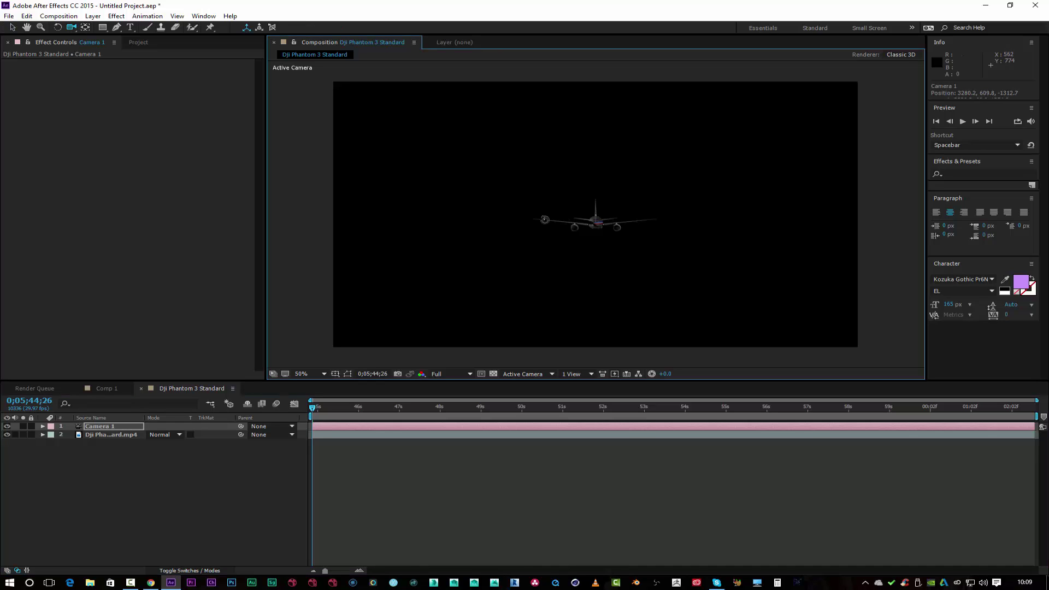
click(467, 374)
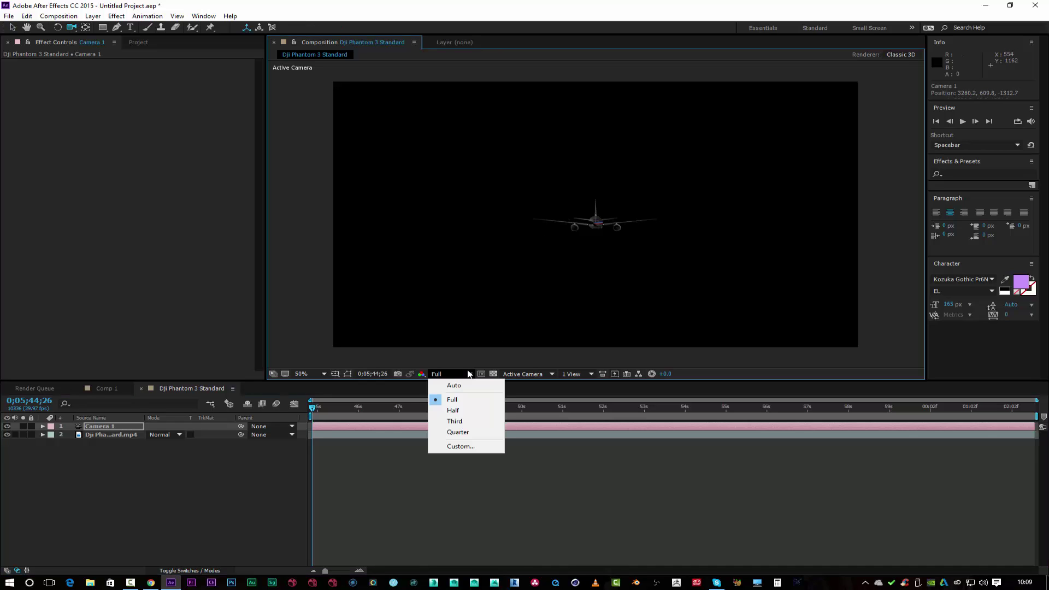
click(462, 410)
drag(536, 229, 598, 231)
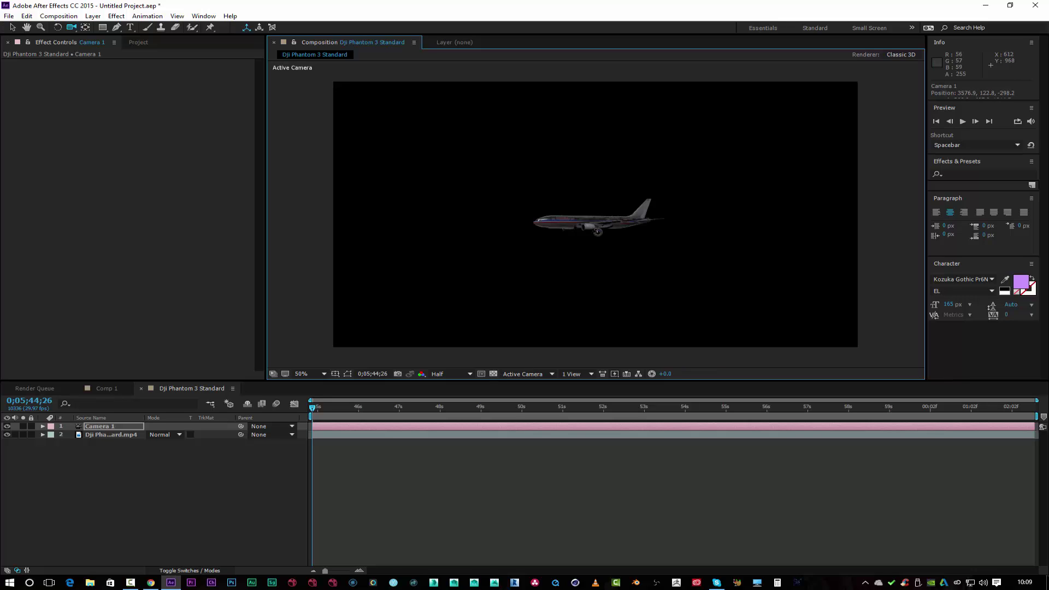
click(615, 375)
click(634, 387)
drag(621, 261, 525, 280)
- Remove the Element effect from the drone footage layer
click(175, 42)
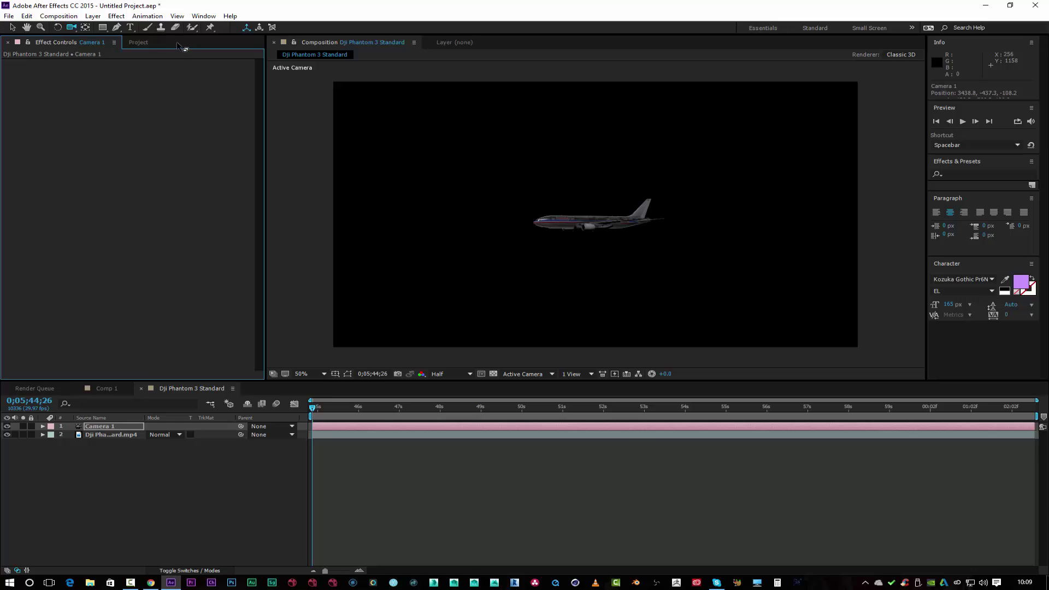
click(138, 43)
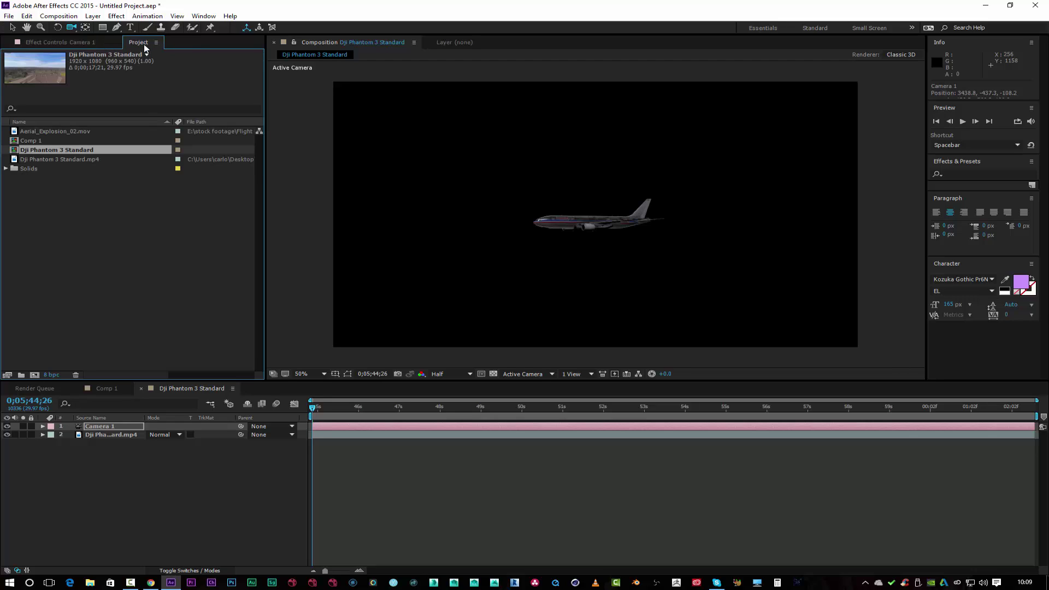
click(38, 43)
click(110, 433)
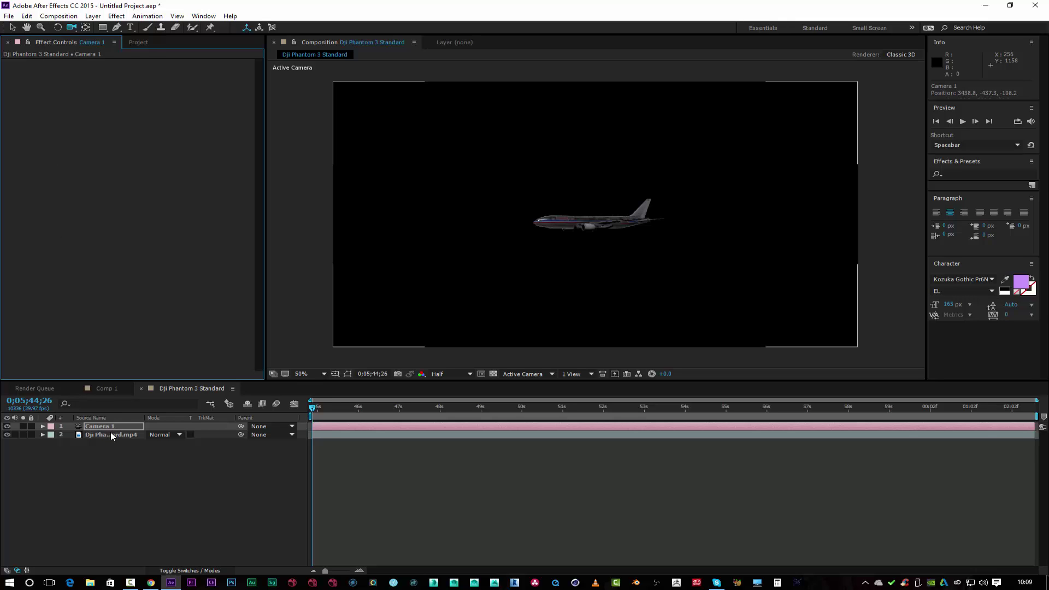
click(30, 70)
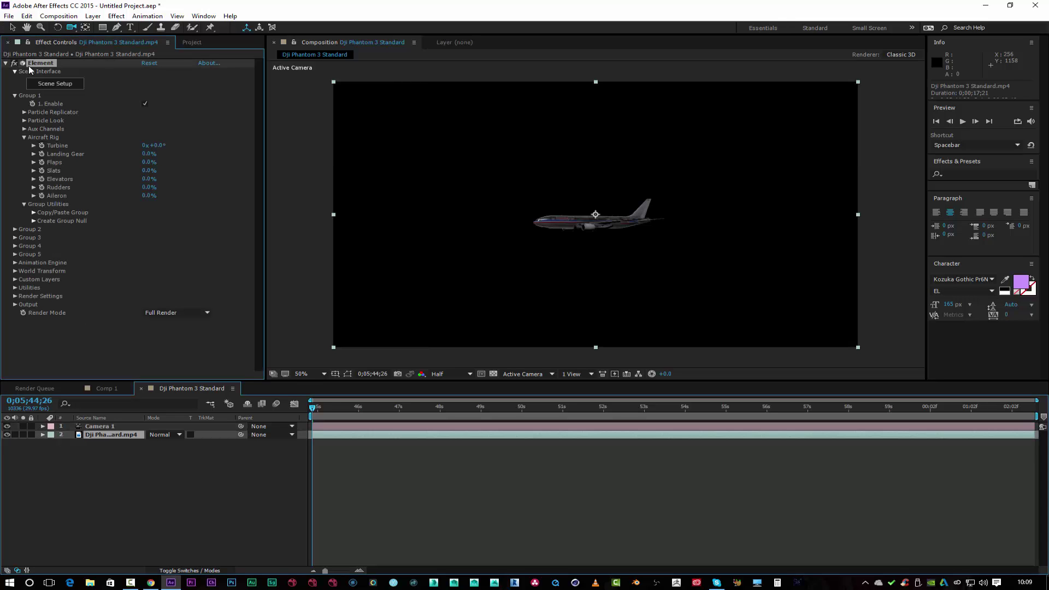
key(Delete)
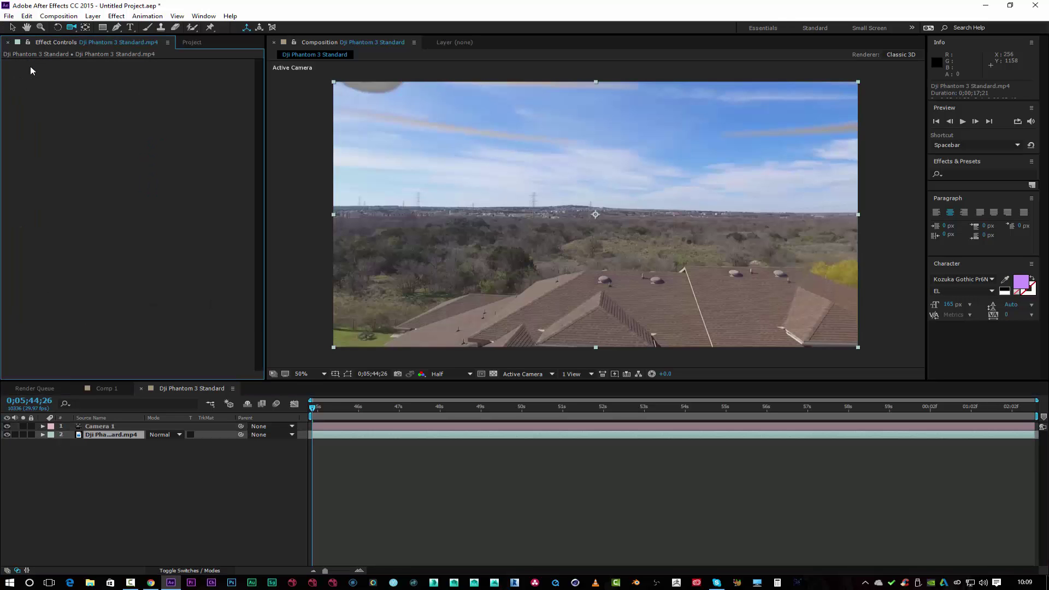
- Create a black solid layer at composition size, 1920 x 1080 px, above the drone footage
right_click(109, 476)
mouse_move(184, 475)
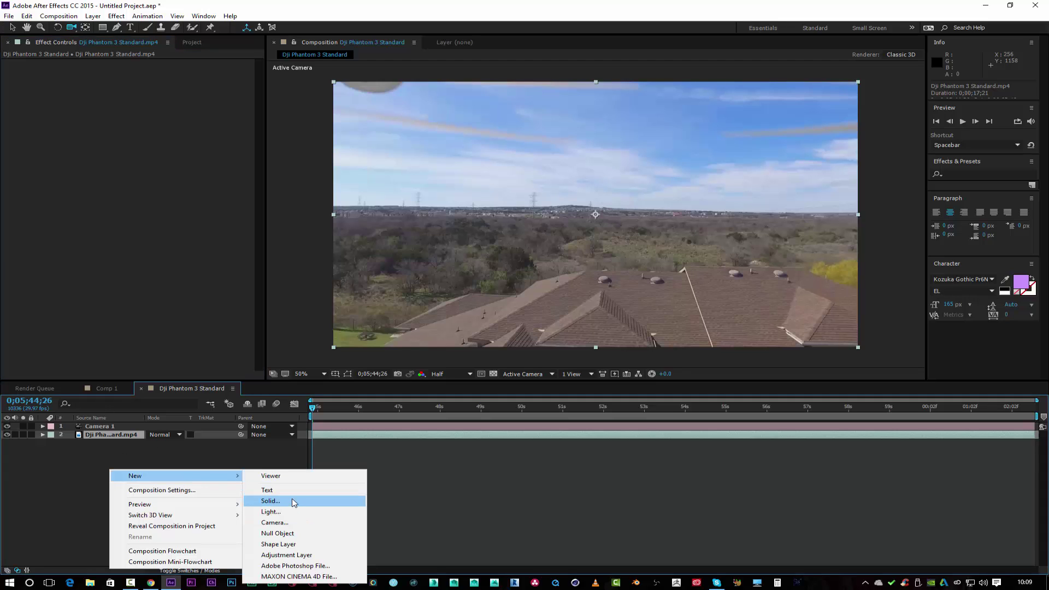
click(294, 503)
click(522, 317)
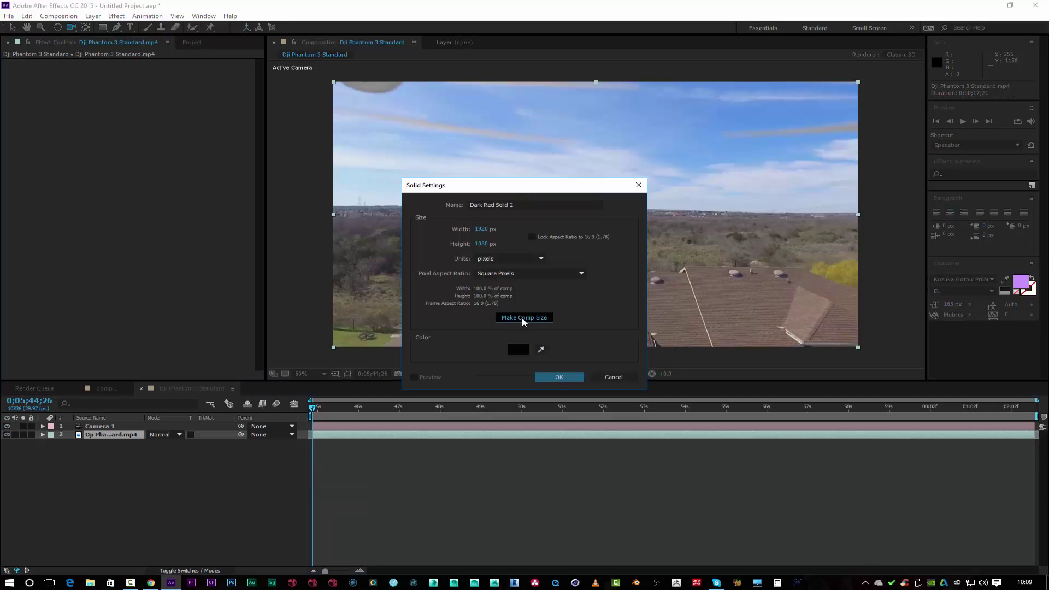
click(559, 377)
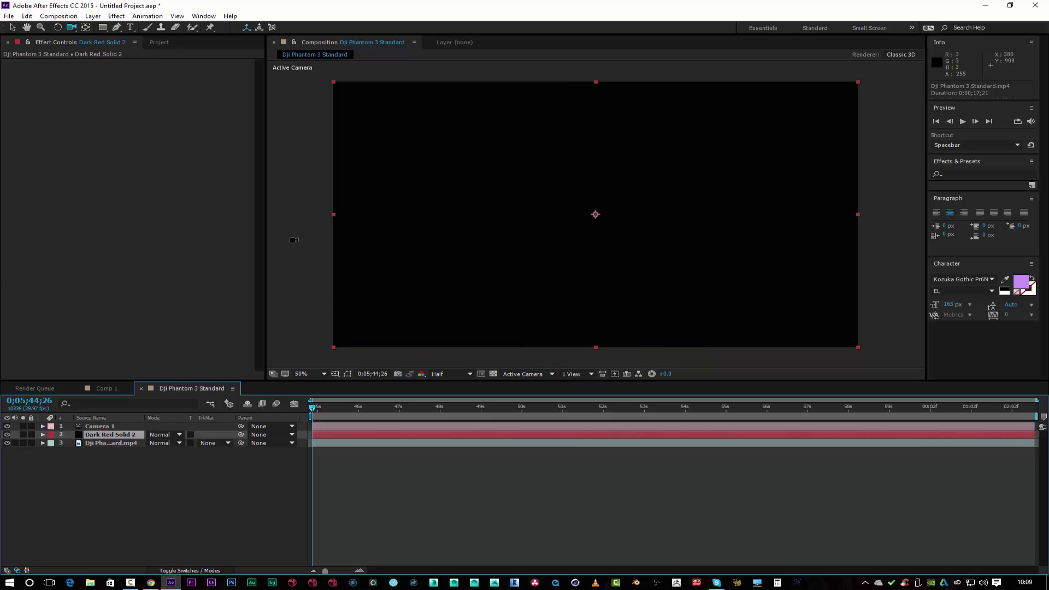
- Apply the Video Copilot Element effect to the new solid and open its Scene Setup
click(118, 16)
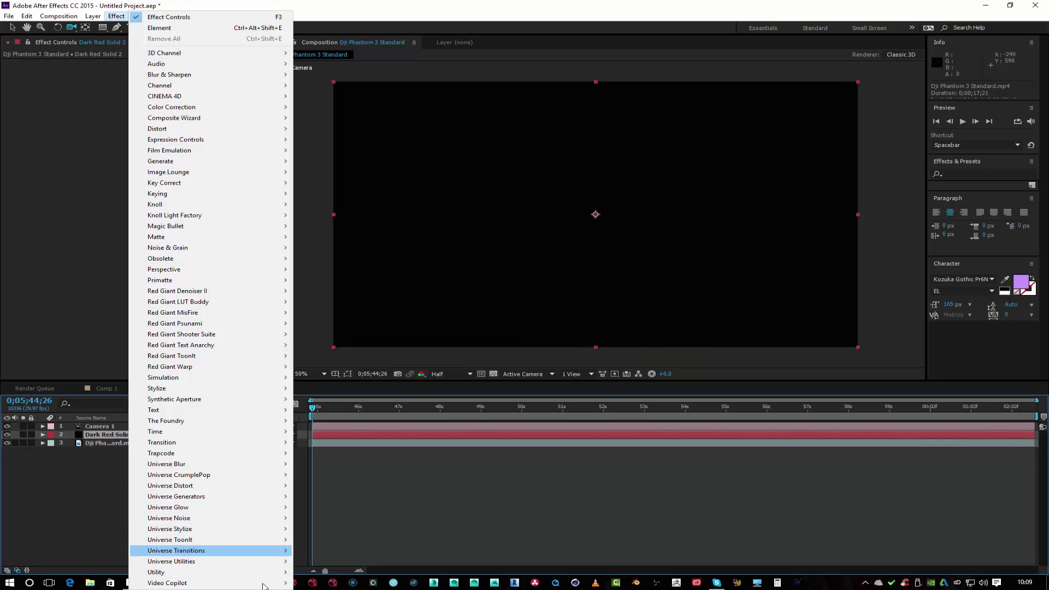
mouse_move(263, 583)
click(335, 517)
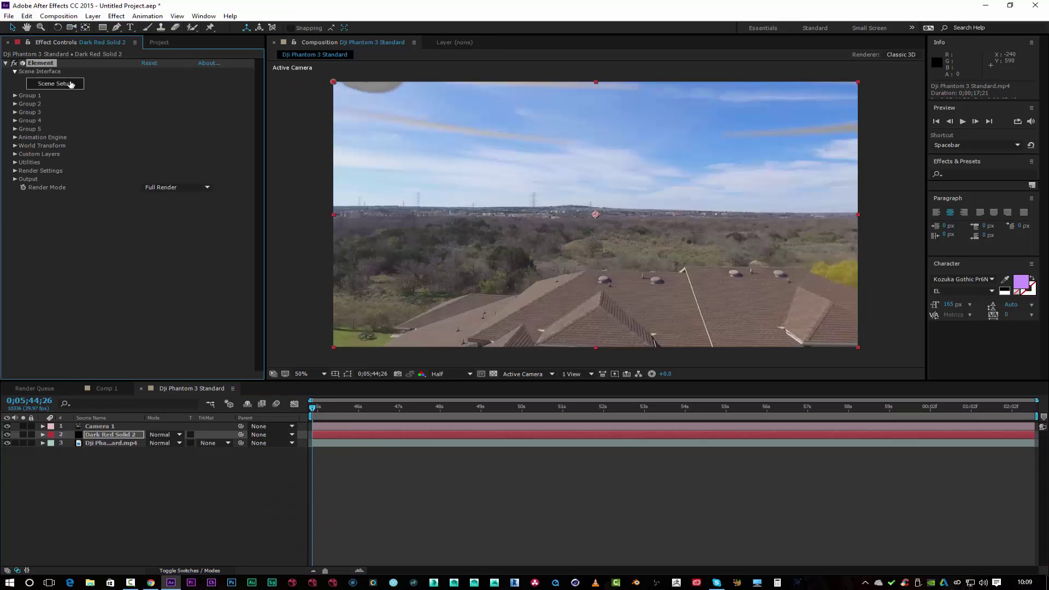
click(70, 84)
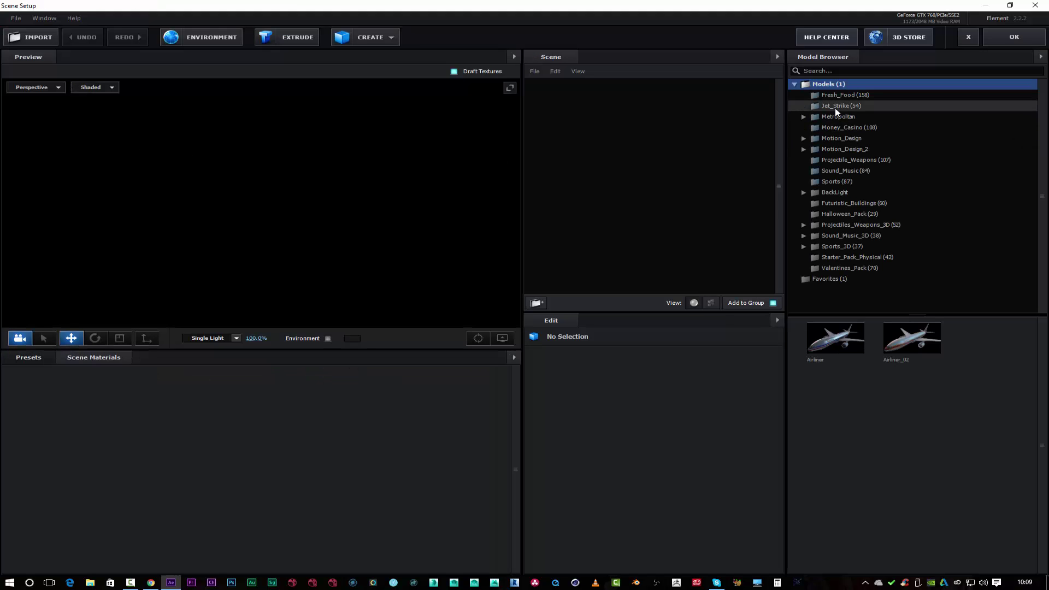
- Add the Air_Force_One model from the Jet_Strike pack, preview it with Cinema lighting and the environment, and accept the scene
click(835, 106)
click(933, 378)
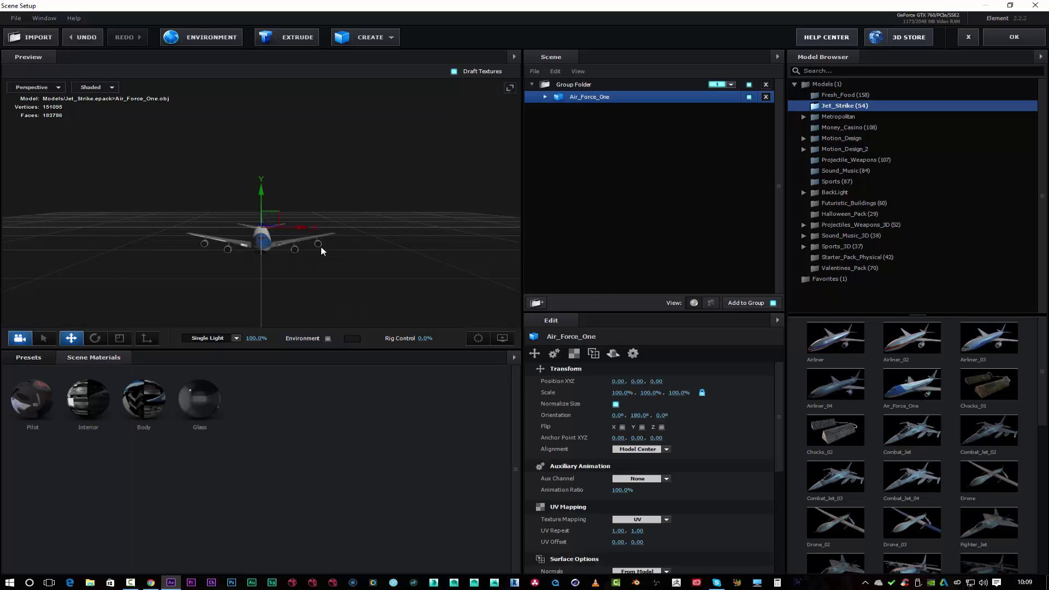
click(232, 338)
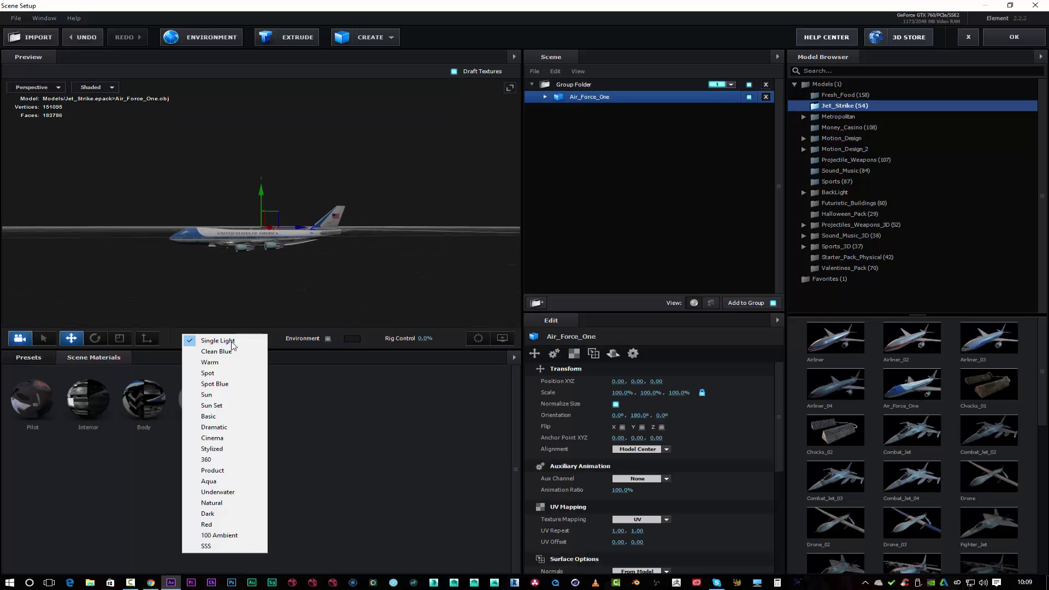
click(229, 438)
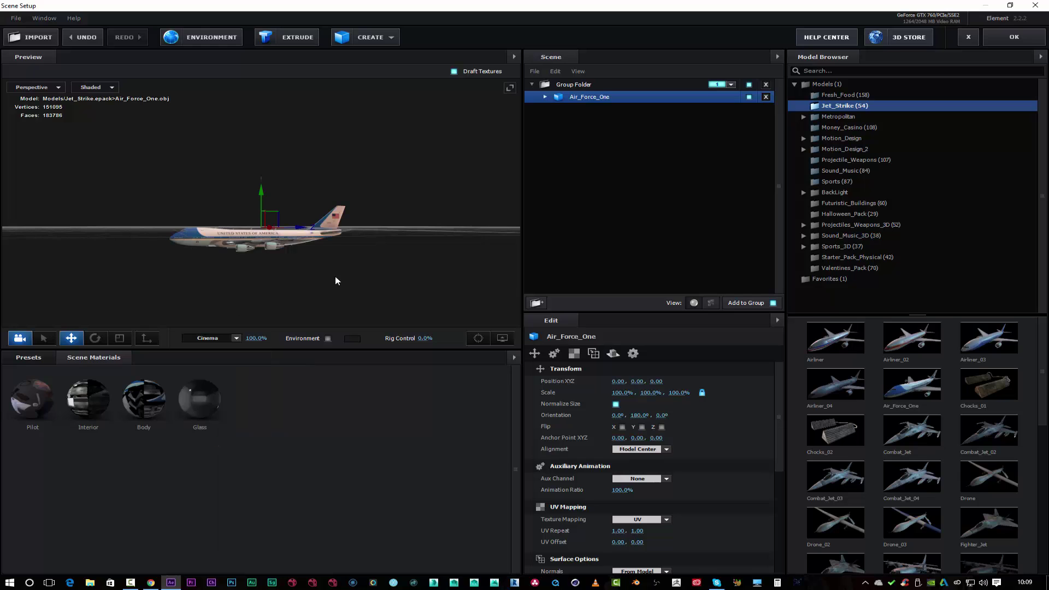
click(327, 339)
click(1016, 38)
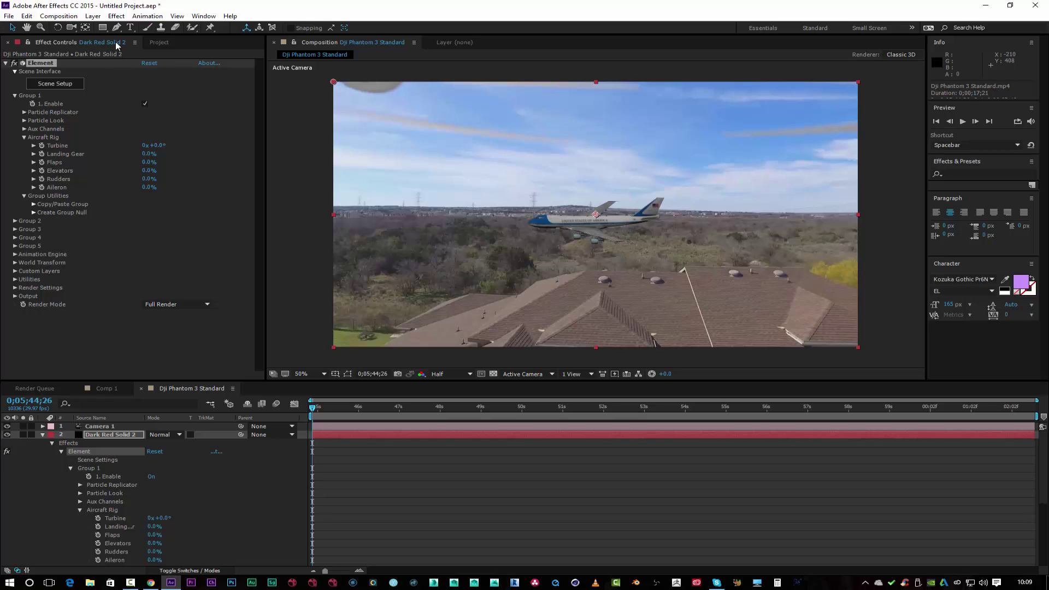
- Add a second 50mm two-node camera and adjust the camera view so the plane flies in the sky above the horizon, right of centre
click(109, 18)
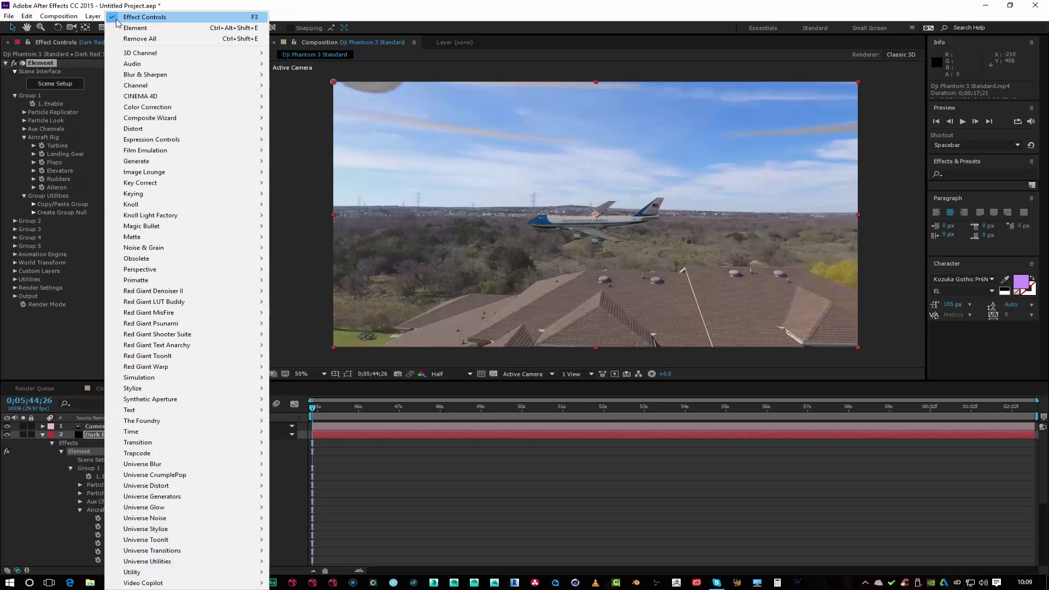
mouse_move(268, 28)
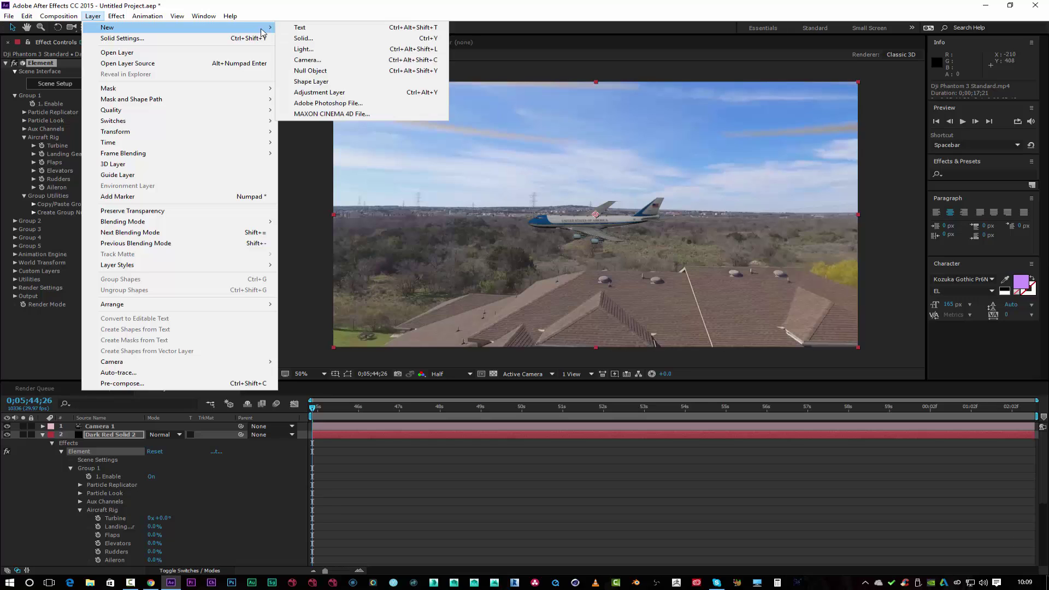
click(320, 60)
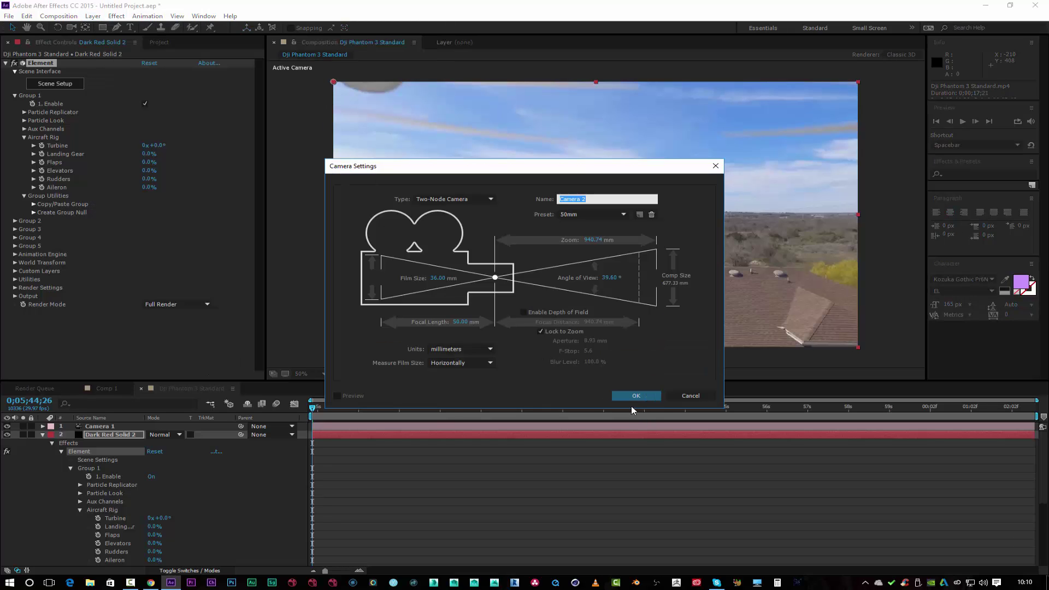
click(637, 396)
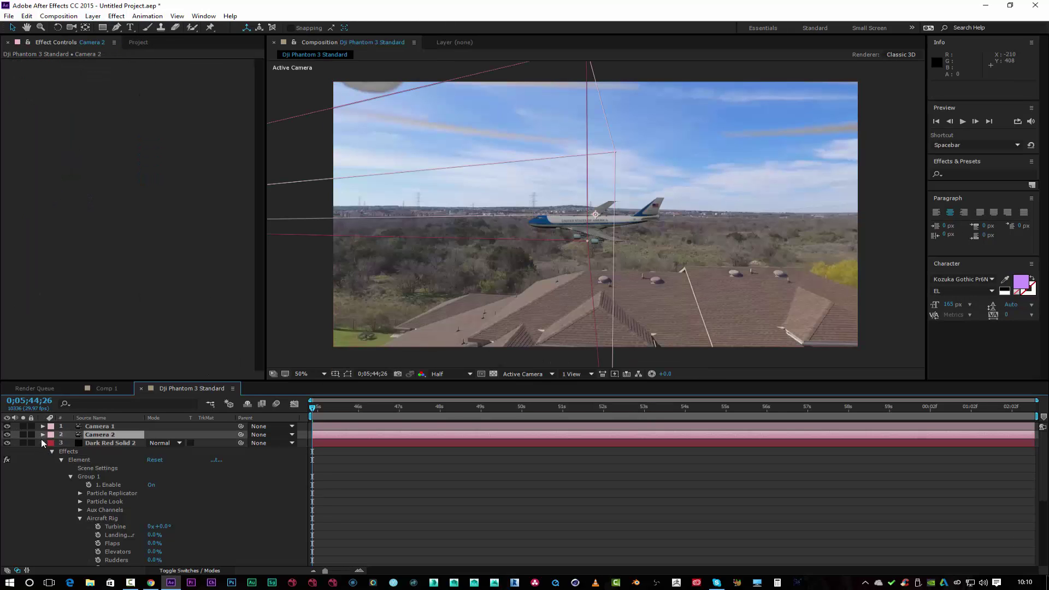
click(71, 26)
drag(621, 224, 653, 200)
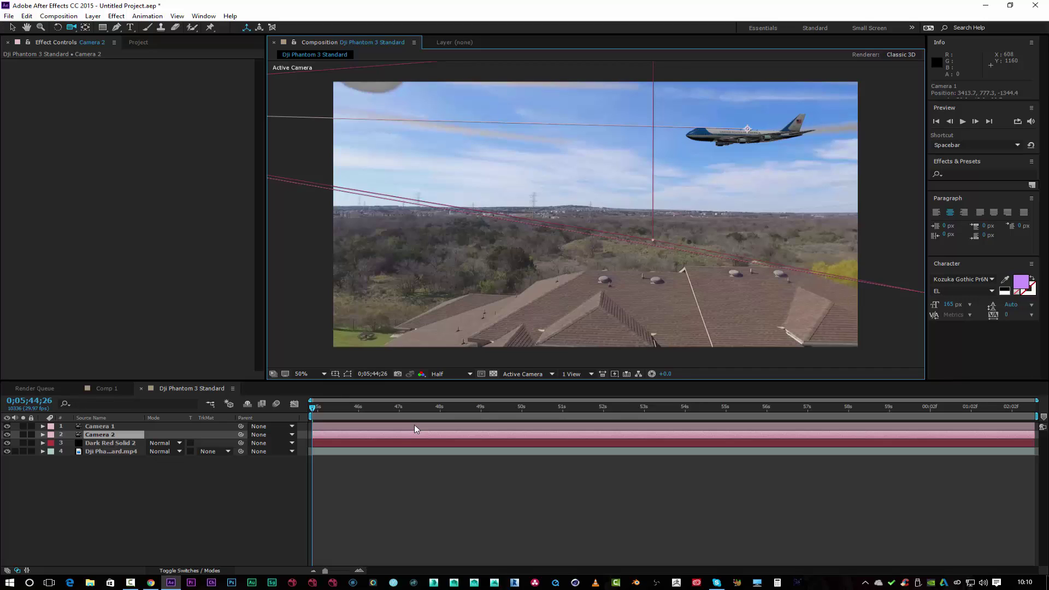
- Apply the Video Copilot Optical Flares effect to the drone footage and set its render mode to Over Original
click(95, 452)
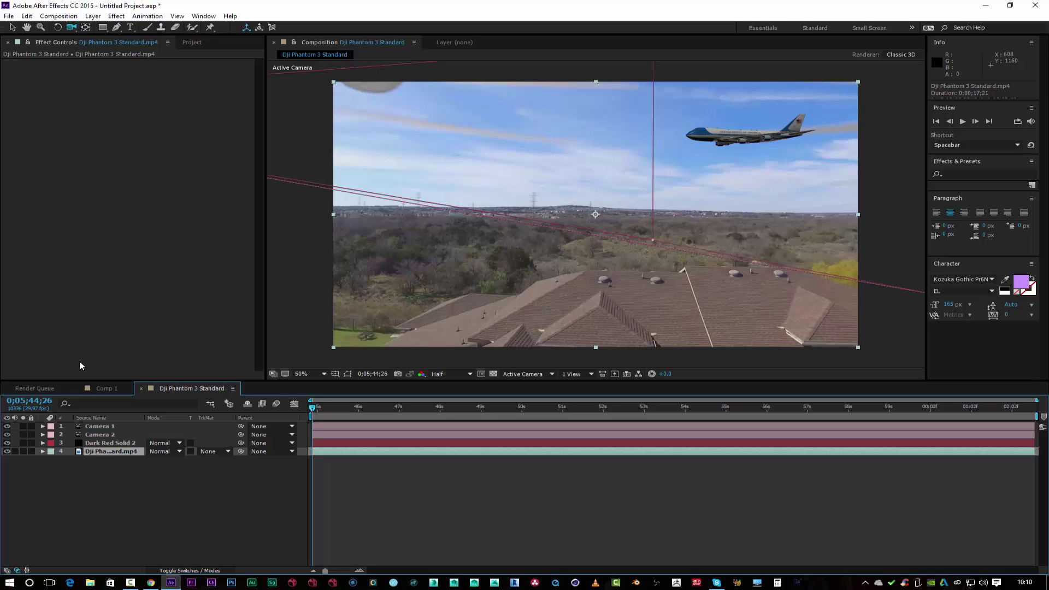
click(116, 15)
mouse_move(249, 586)
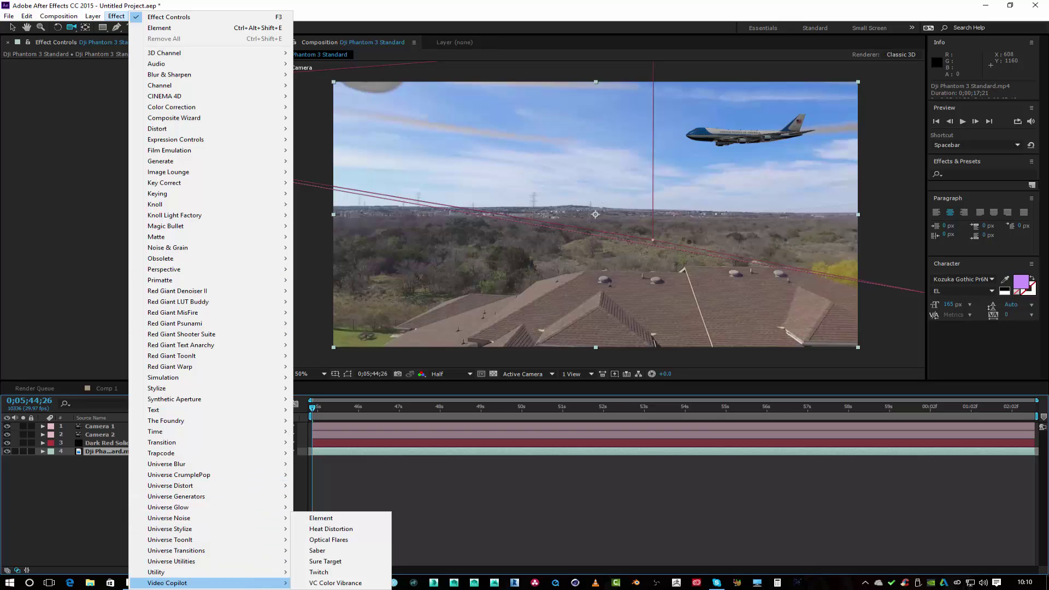
click(340, 543)
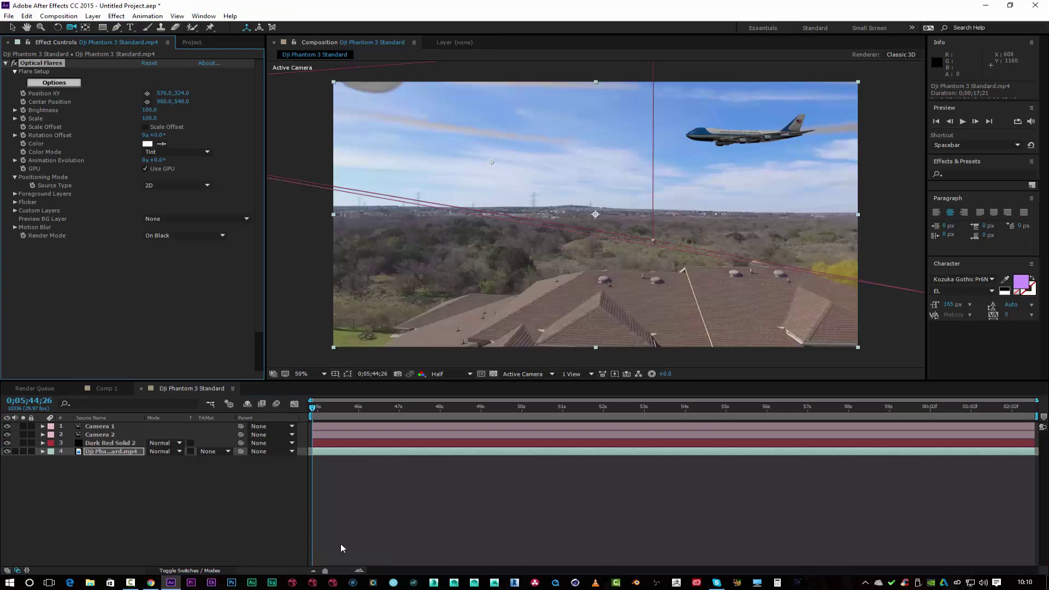
click(206, 236)
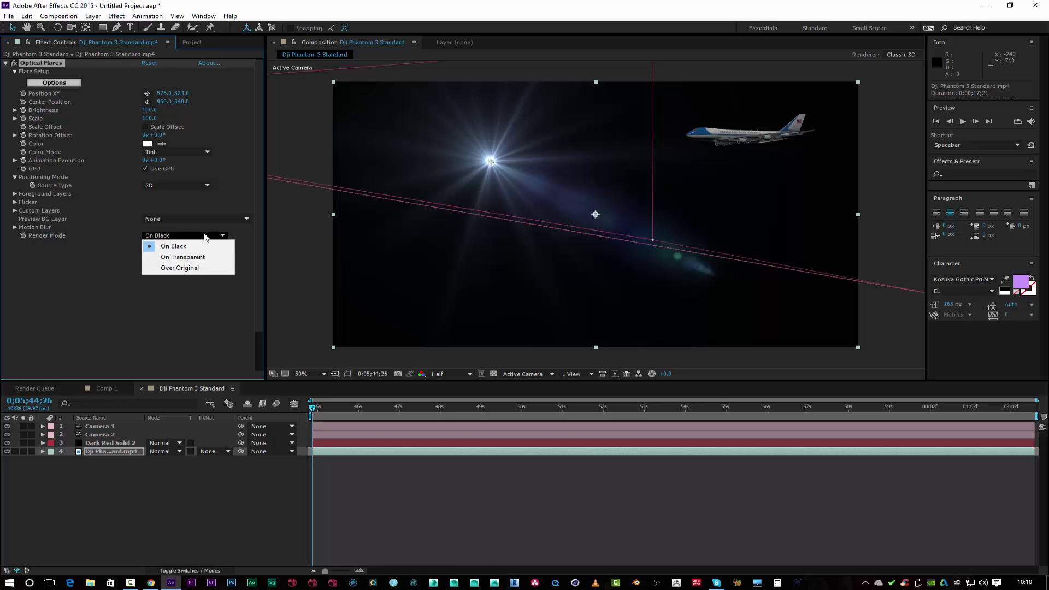
click(198, 255)
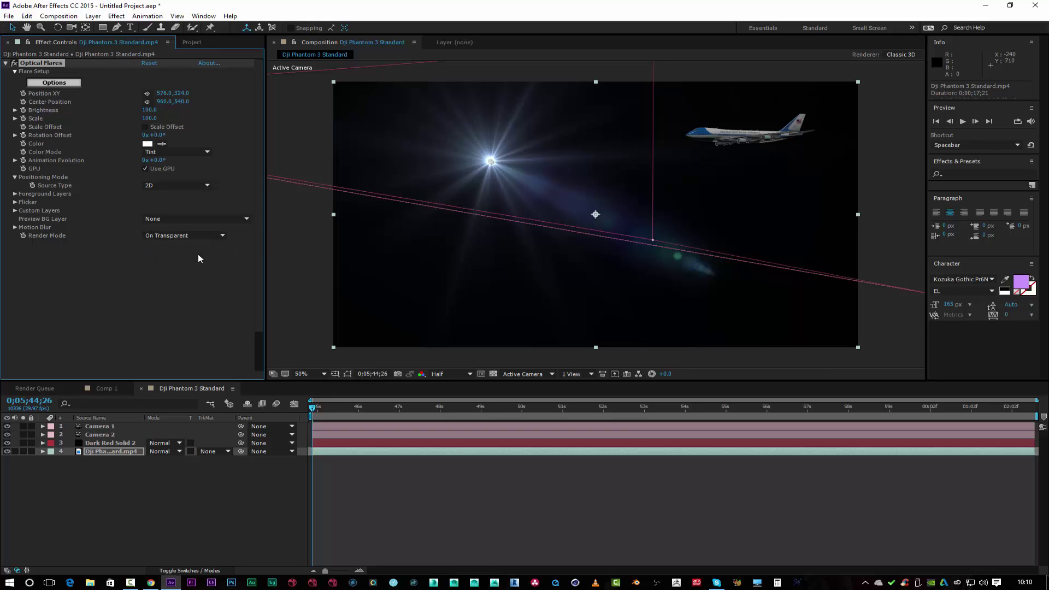
click(201, 236)
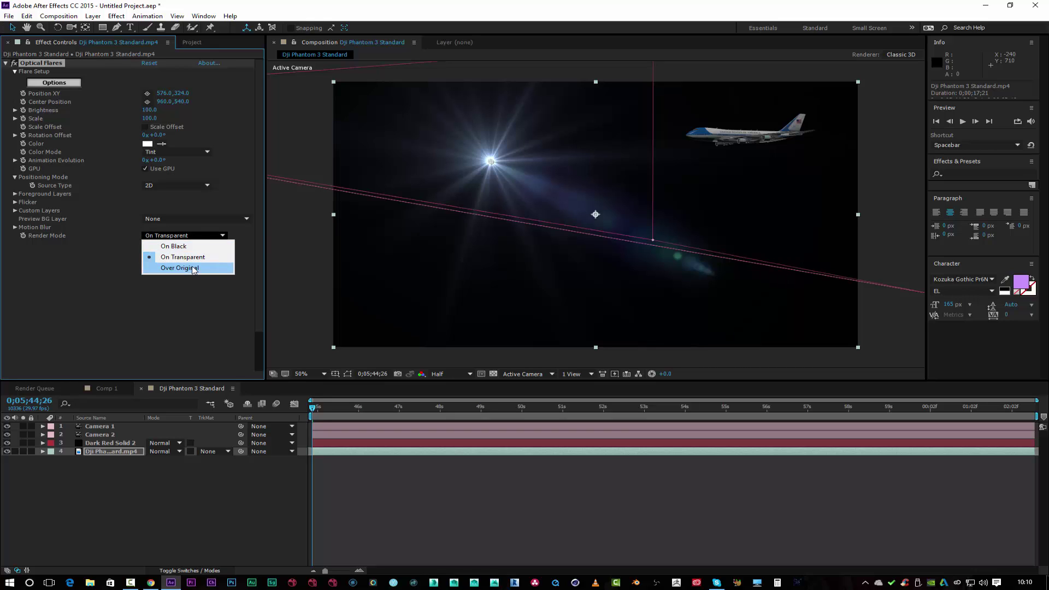
click(191, 268)
- Move the flare up into the sky to about 530, 164 and open the Optical Flares options
drag(493, 162, 481, 122)
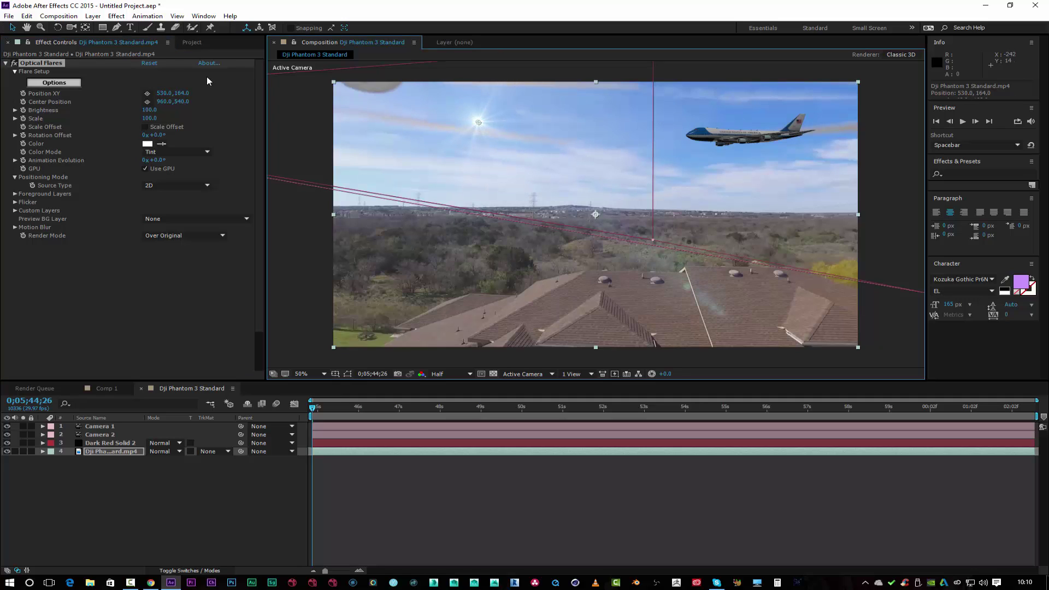
click(59, 82)
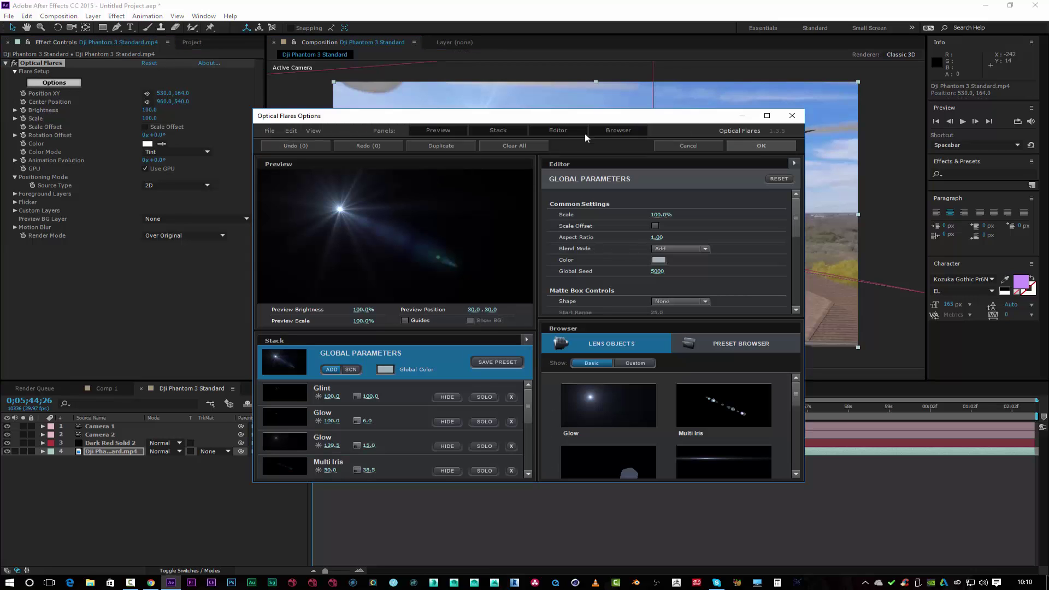
- Load the second flare preset from the Light preset folder, try another flare position in the preview, and accept the options
click(767, 115)
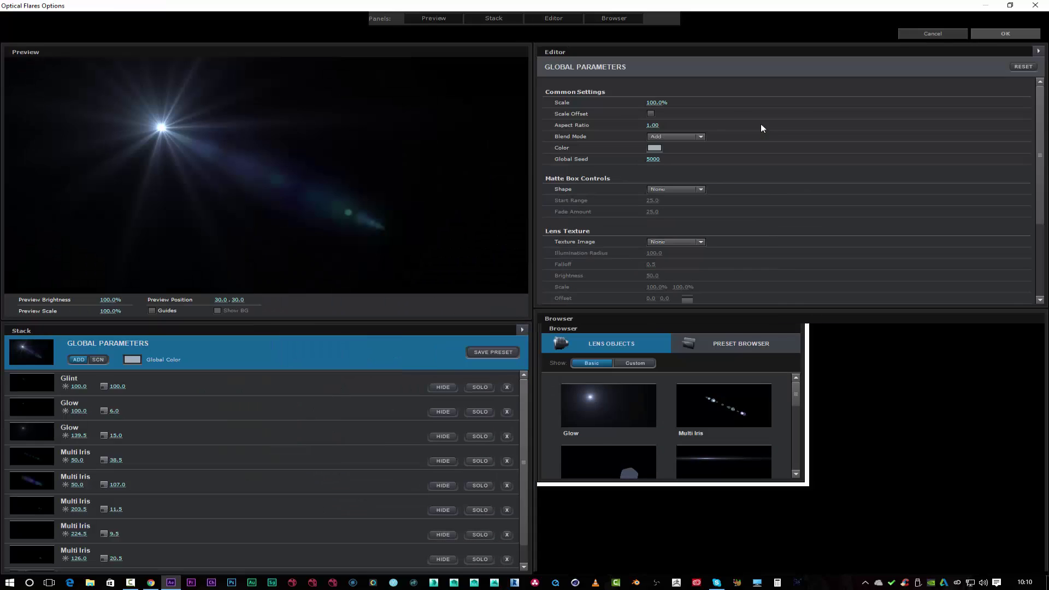
click(811, 339)
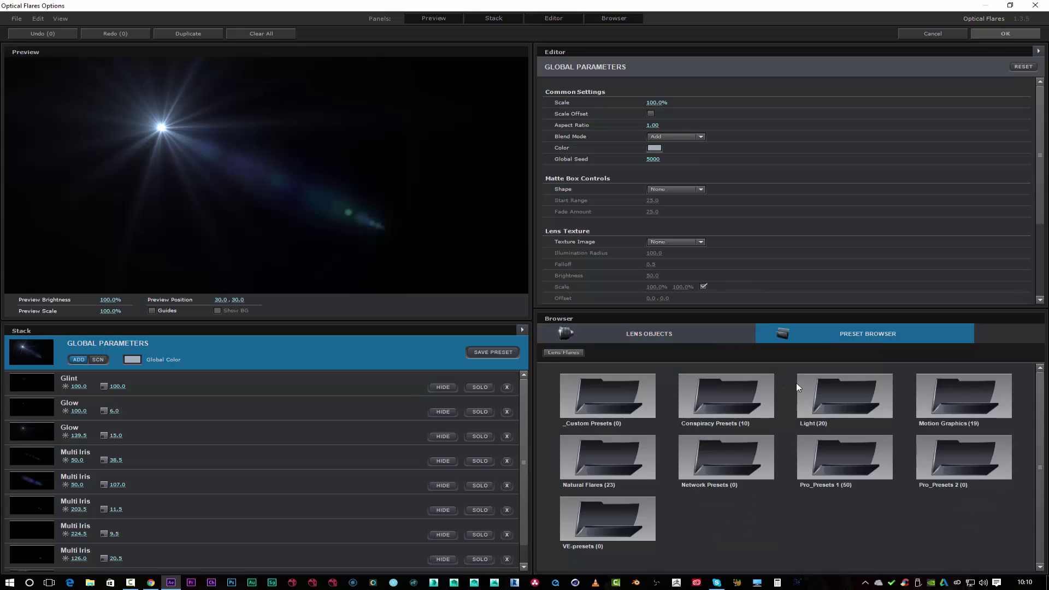
click(835, 399)
click(731, 397)
drag(169, 174, 244, 163)
click(997, 34)
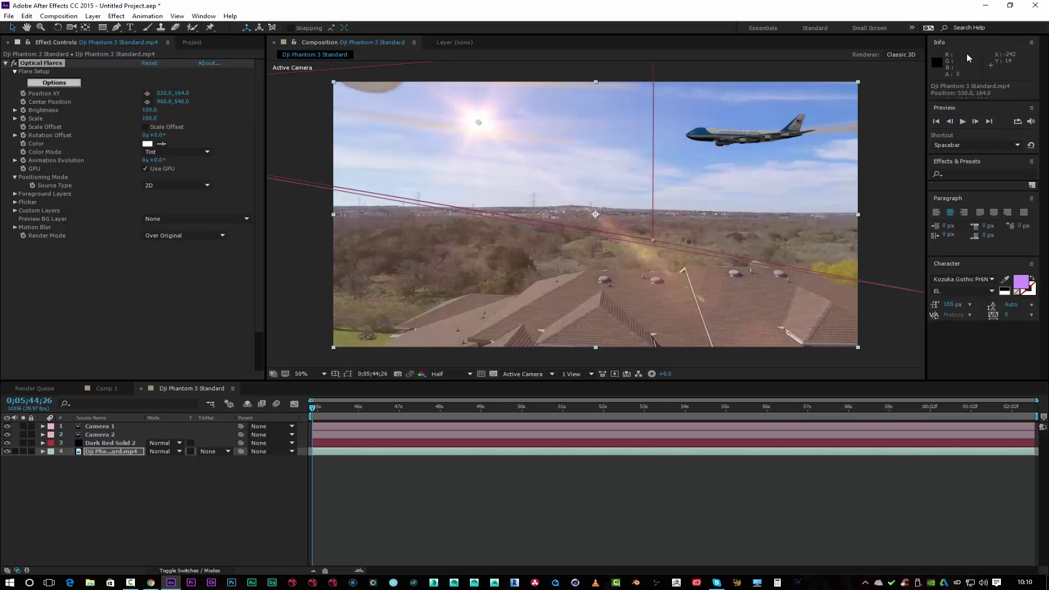
- Try the flare behind the plane's tail at about 1726, 200 and place it in the open sky at about 318, 178
drag(478, 127, 804, 135)
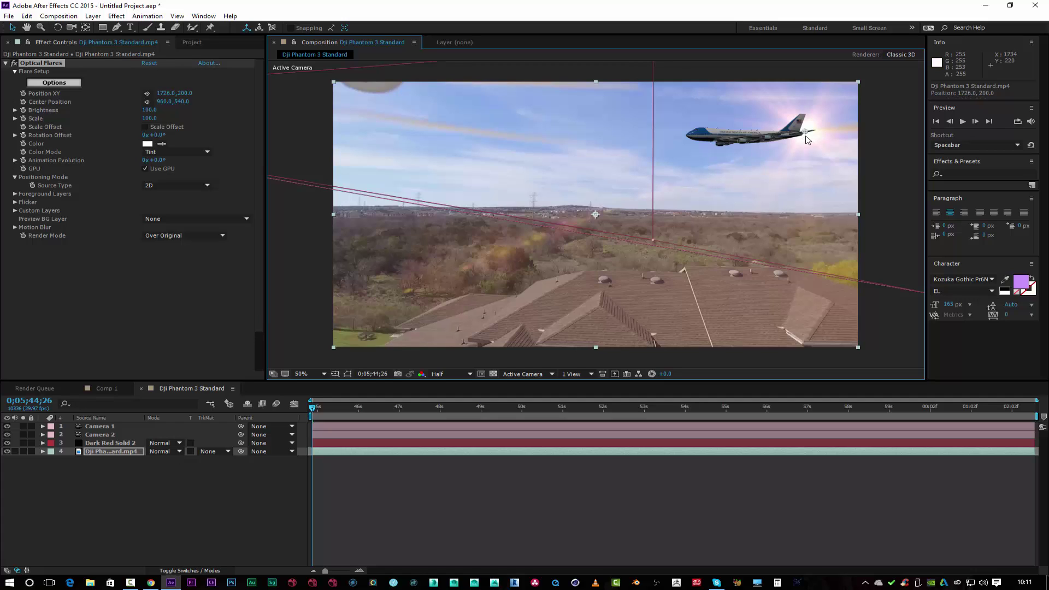
drag(804, 135, 365, 134)
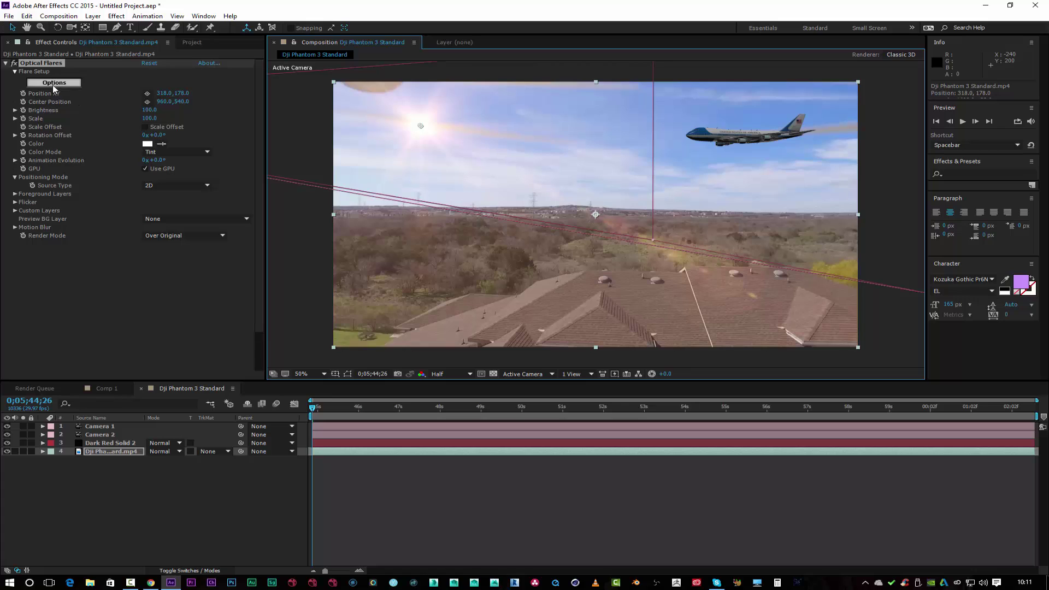
click(114, 17)
mouse_move(198, 283)
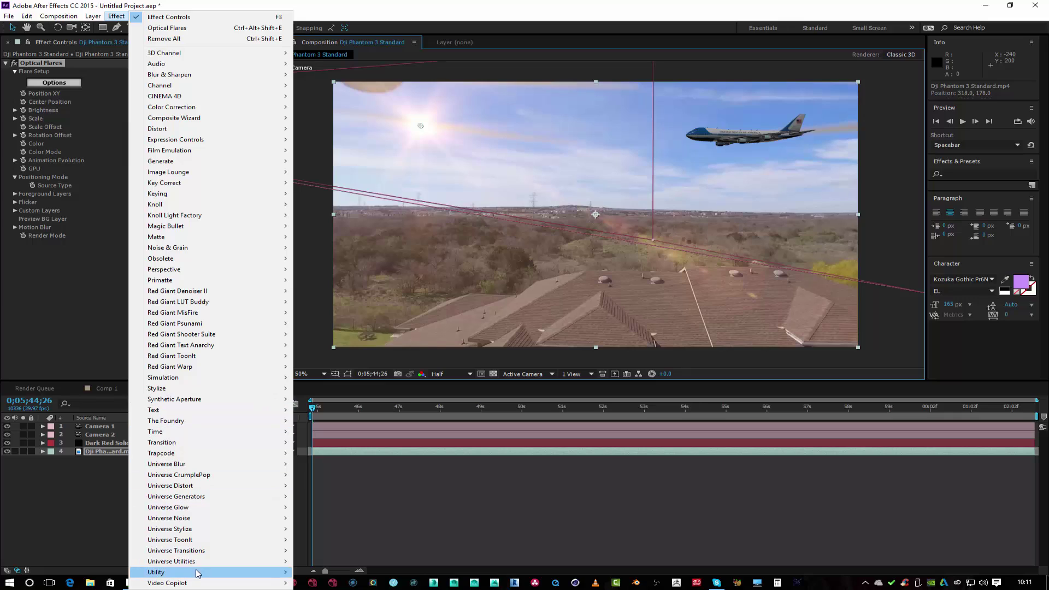
mouse_move(198, 586)
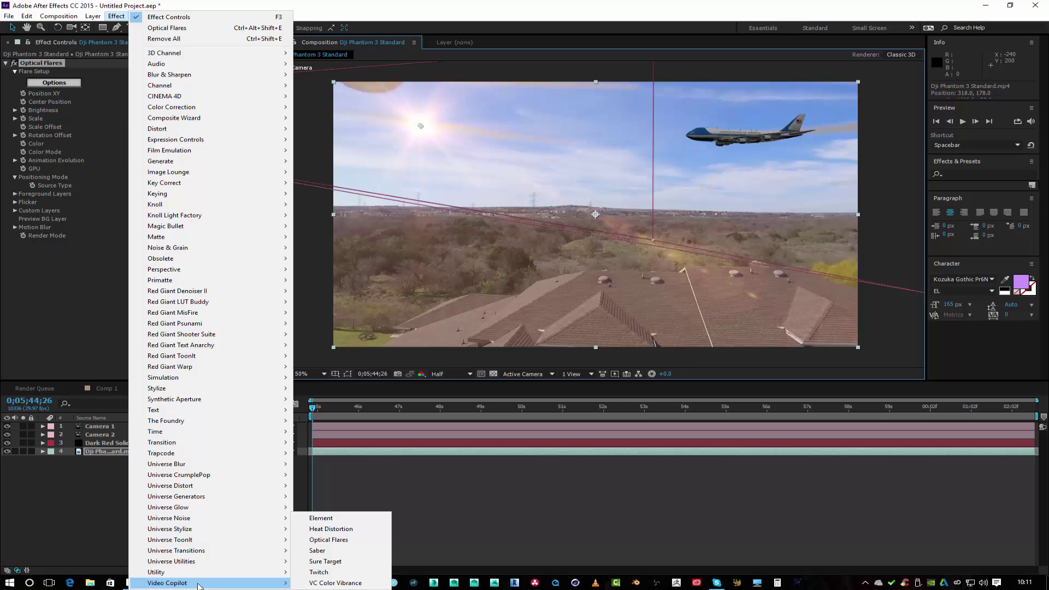
click(88, 504)
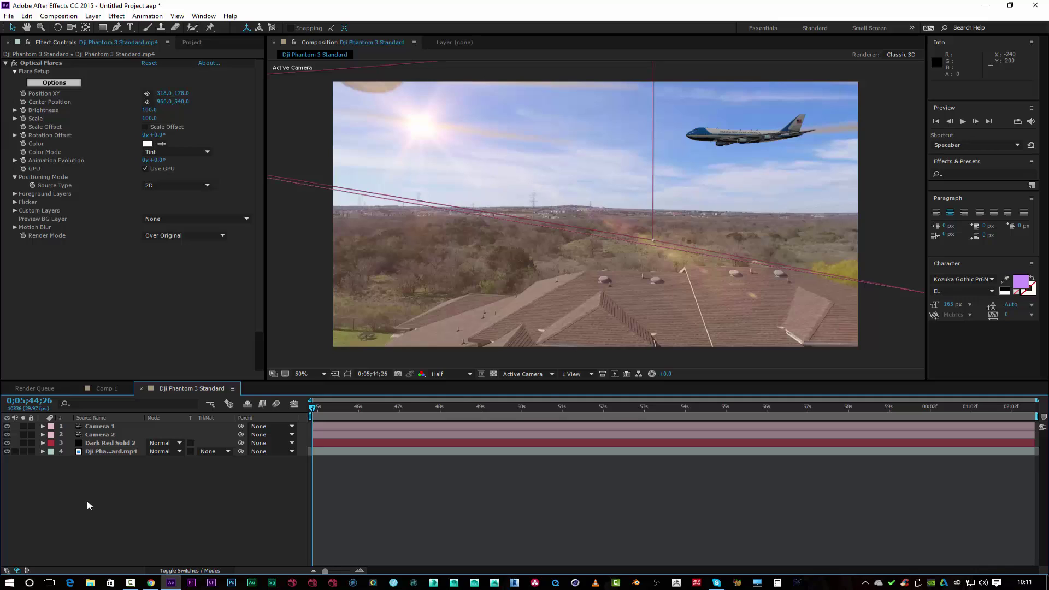